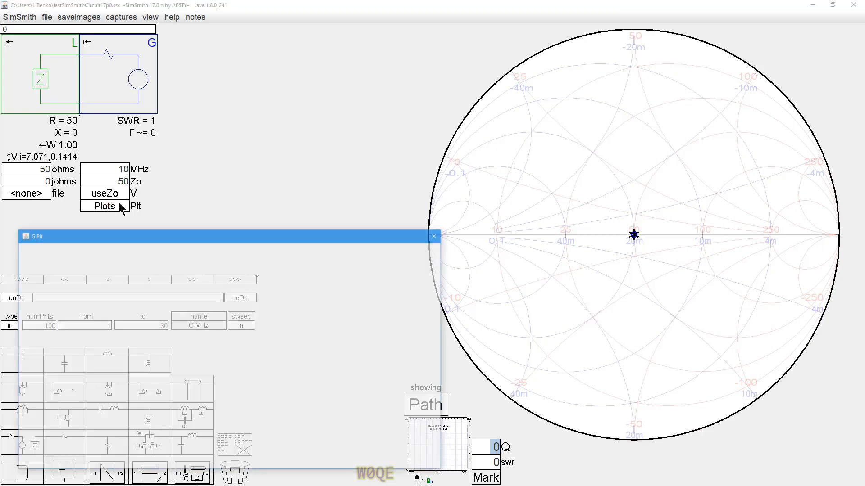
Step: Insert a two-port P1–P2 schematic block between load L and generator G and open its schematic editor
left_click(430, 238)
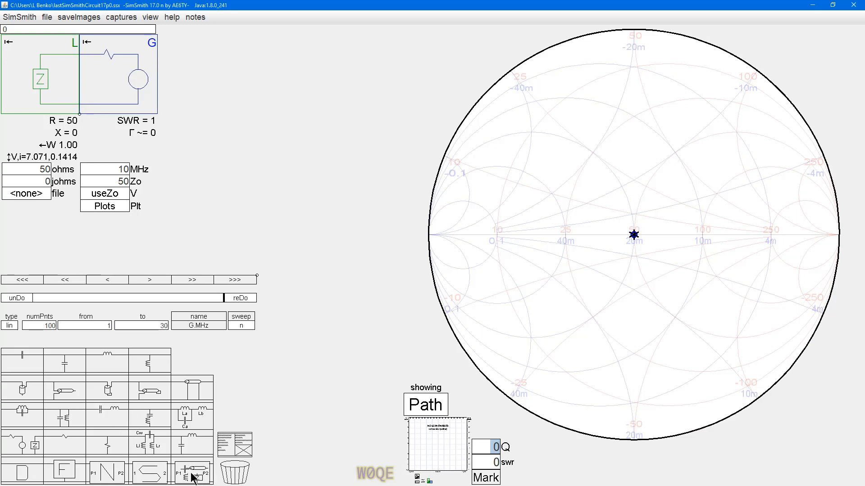
left_click_drag(191, 476, 128, 88)
left_click(104, 170)
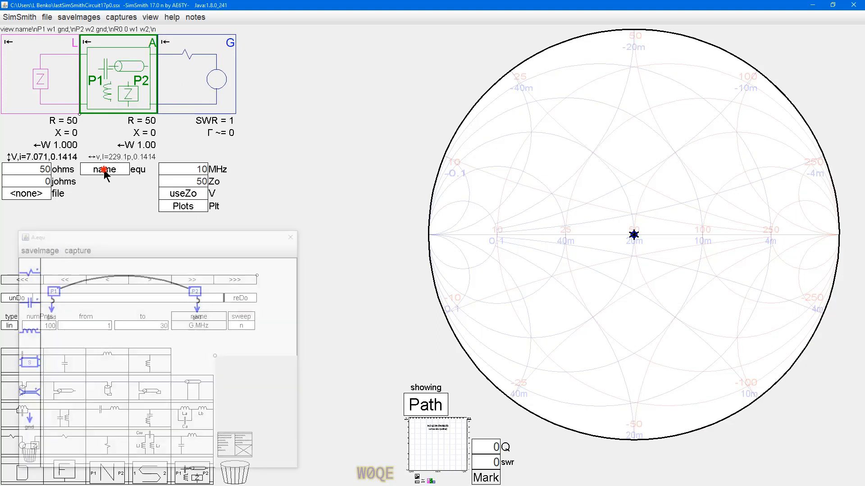
Step: Replace the direct wire between ports P1 and P2 with a series resistor wired to both ports
left_click(183, 285)
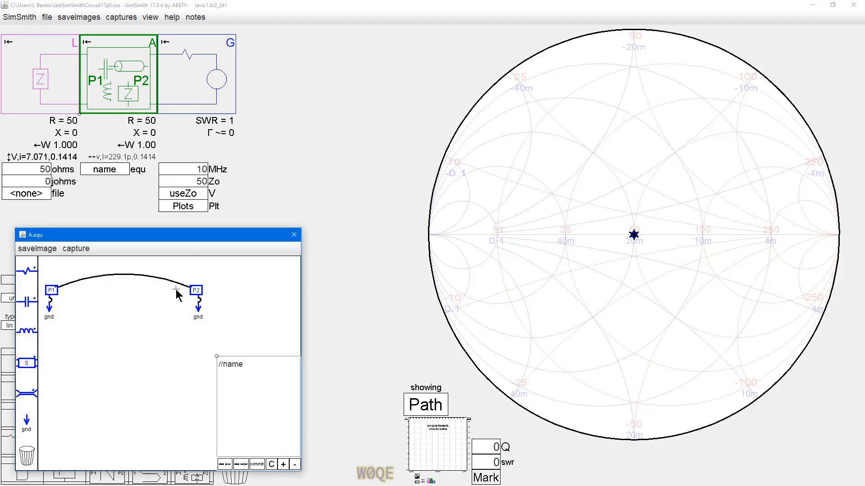
left_click_drag(188, 288, 183, 285)
left_click_drag(20, 270, 186, 288)
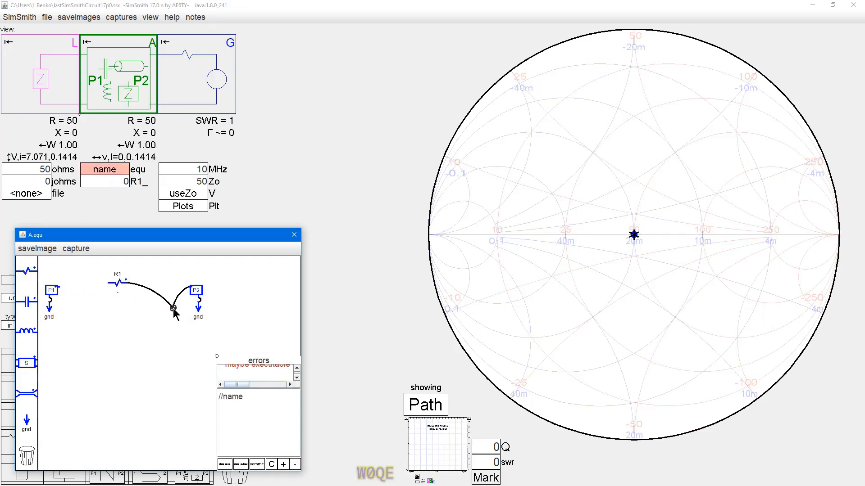
left_click_drag(106, 282, 57, 288)
Step: Try a fixed value of 10 for resistor R1 in the schematic, and restore its placeholder
left_click(117, 293)
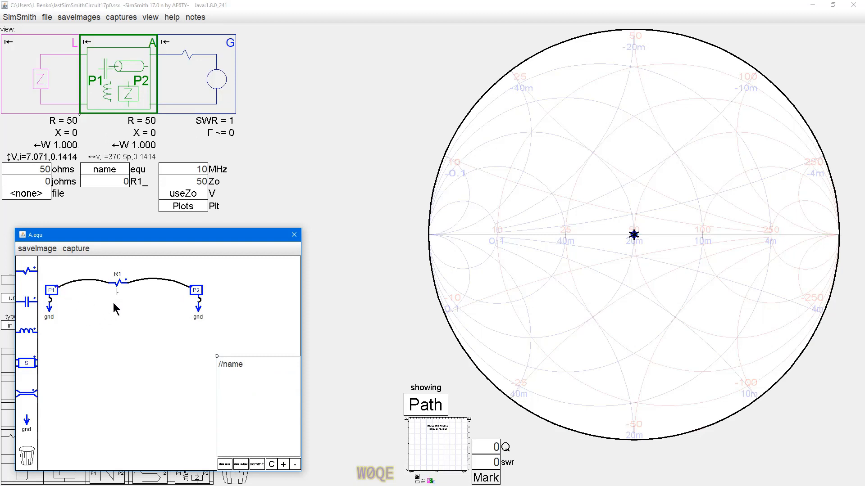
type("10")
key("Return")
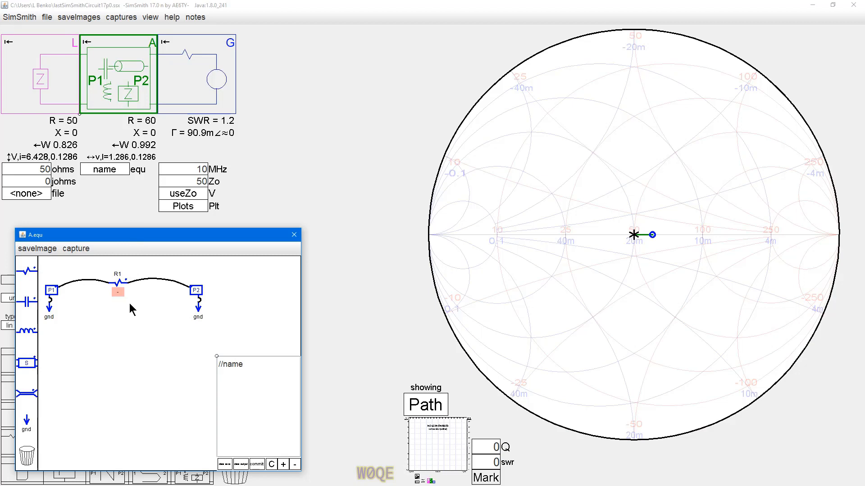
left_click(144, 307)
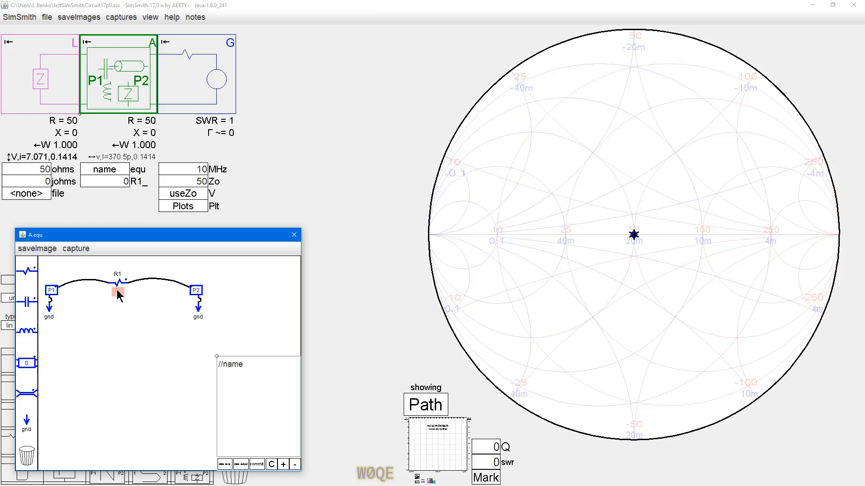
Step: Assign the parameter R1v as resistor R1's value and set R1v to 10 in block A
type("R1v")
left_click(128, 181)
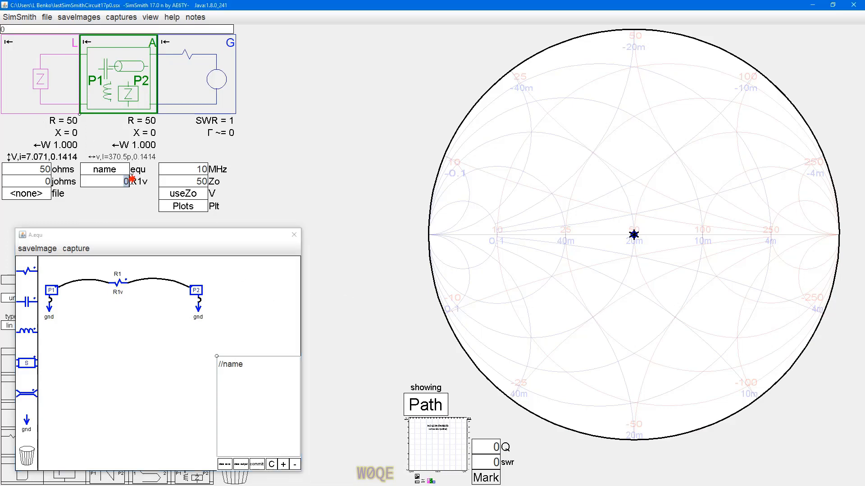
type("1")
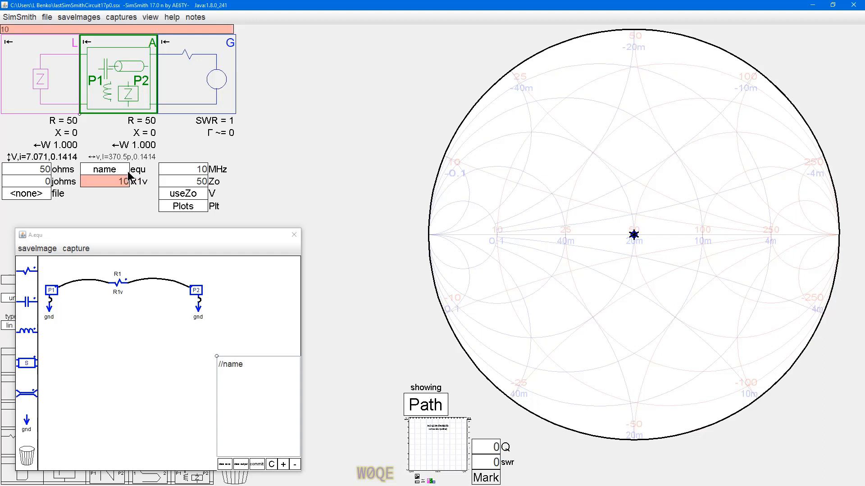
key("Return")
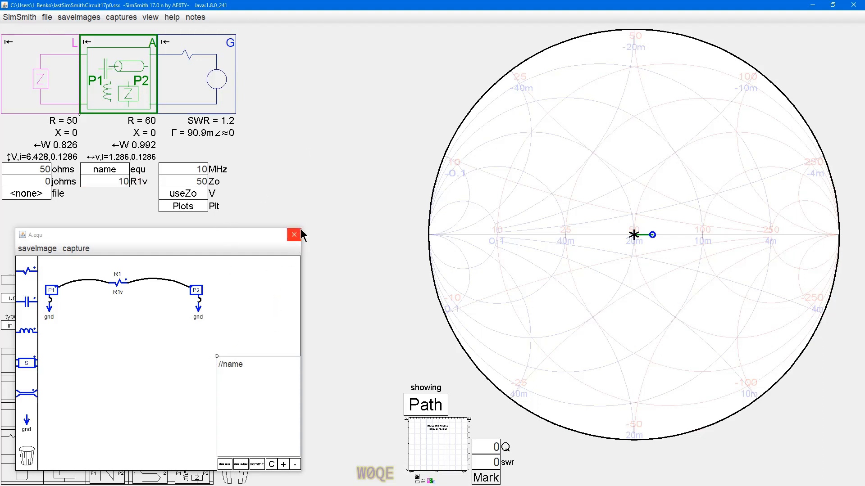
Step: Shrink the schematic editor window, enlarge its text area, and close the editor
left_click_drag(300, 228, 292, 258)
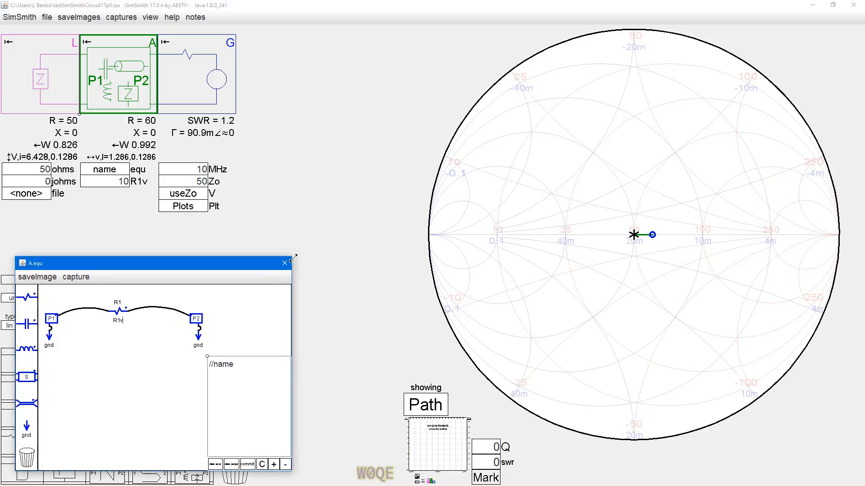
left_click_drag(207, 357, 83, 363)
left_click_drag(292, 345, 263, 345)
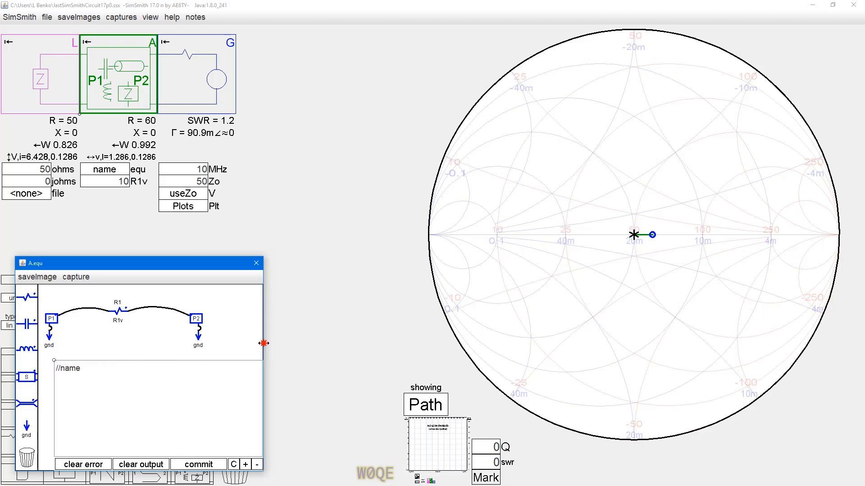
left_click(256, 263)
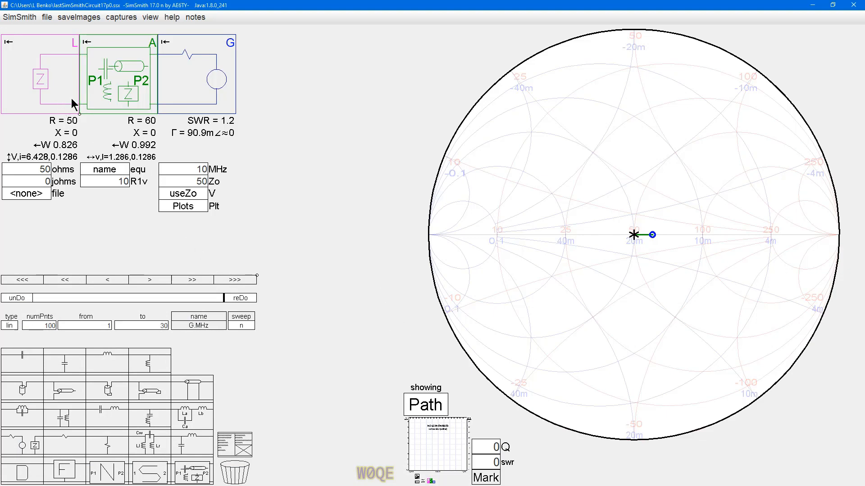
Step: Switch the Smith chart to Sweep with the L, A and G traces hidden, and enable the G.MHz sweep
left_click(428, 408)
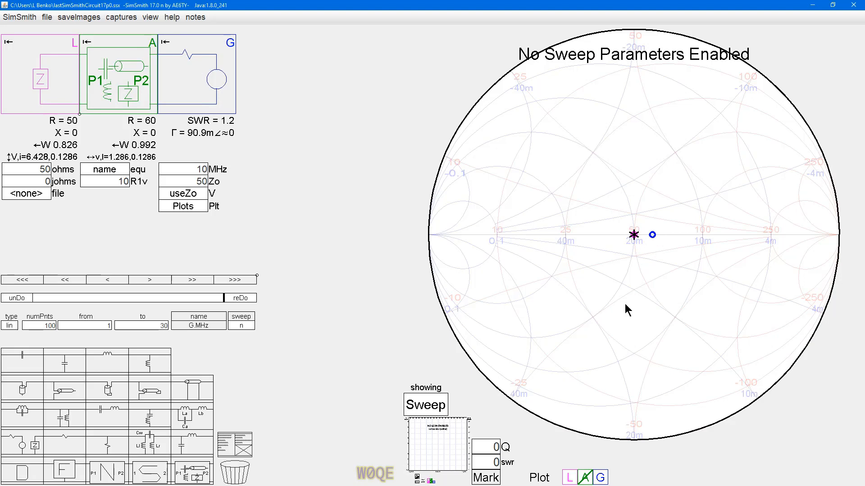
left_click(571, 479)
left_click(601, 477)
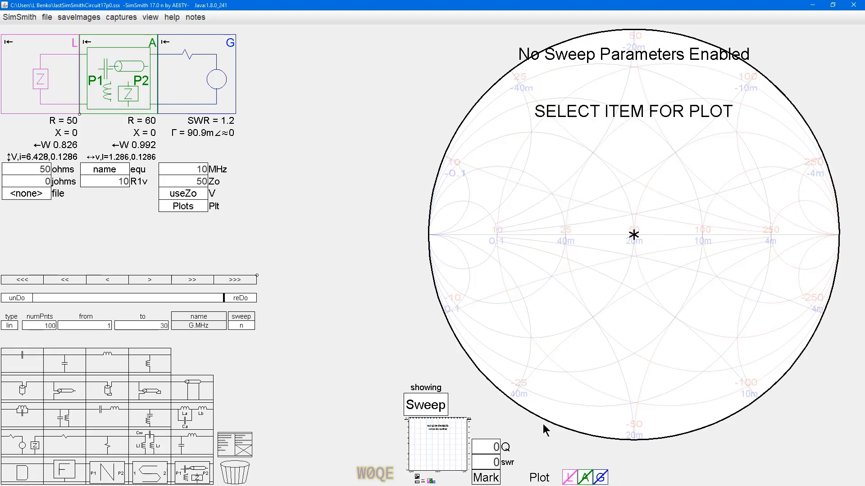
left_click(241, 325)
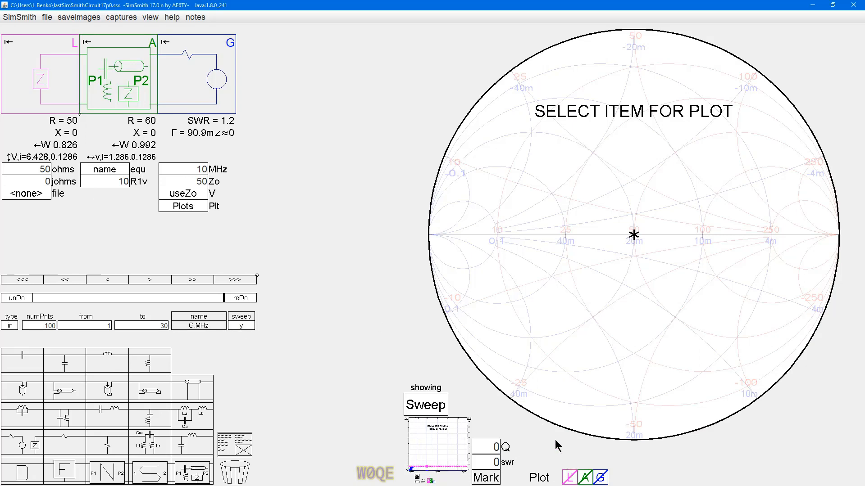
Step: Show the L trace on the Smith chart and read the impedance at its point
left_click(570, 479)
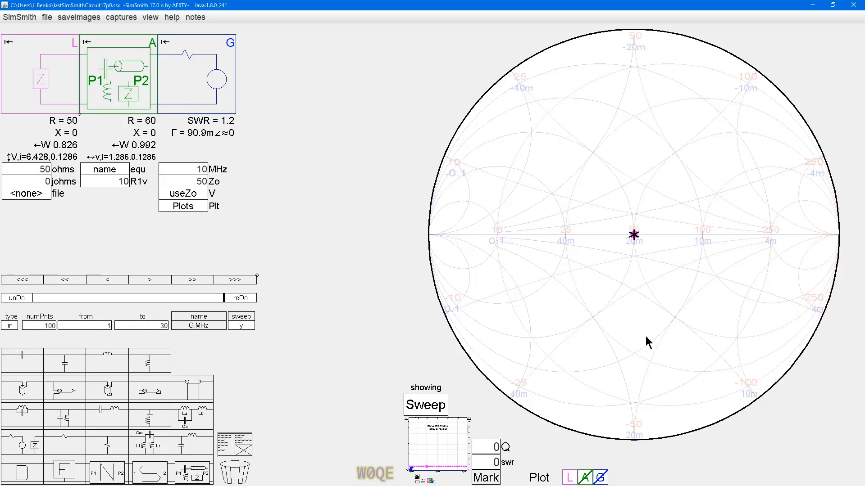
left_click(655, 232)
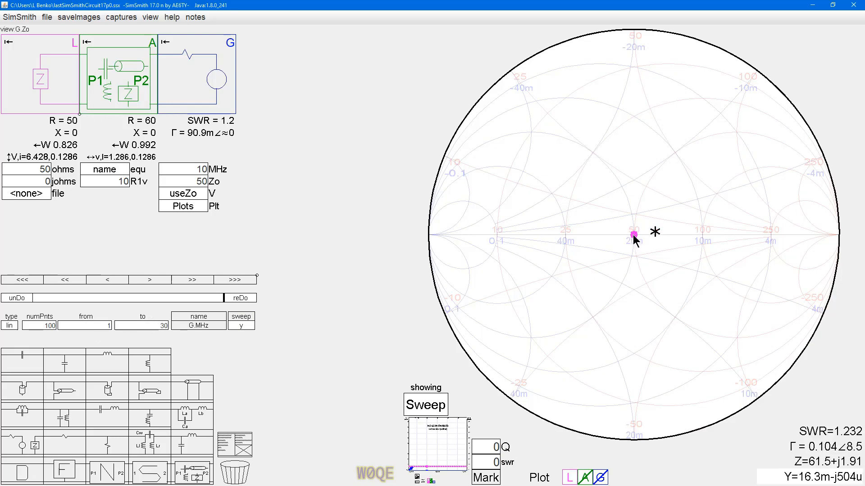
left_click(634, 235)
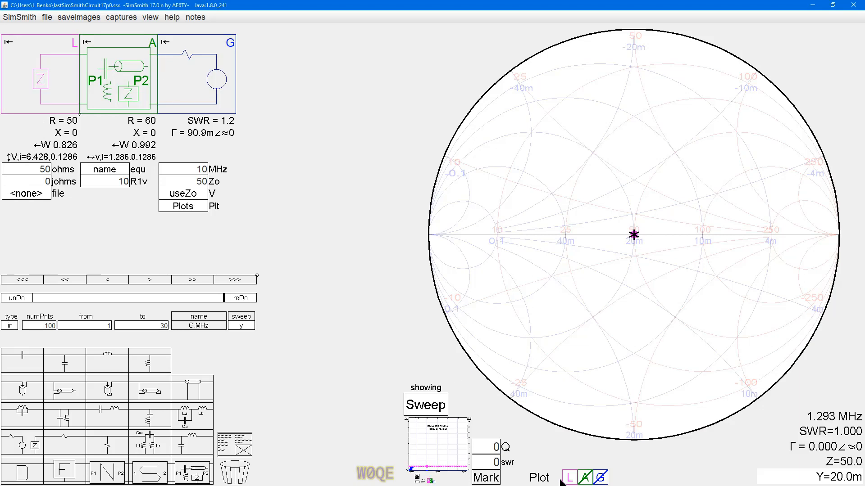
Step: Show the A and G traces on the Smith chart and read the impedance at A's point
left_click(585, 480)
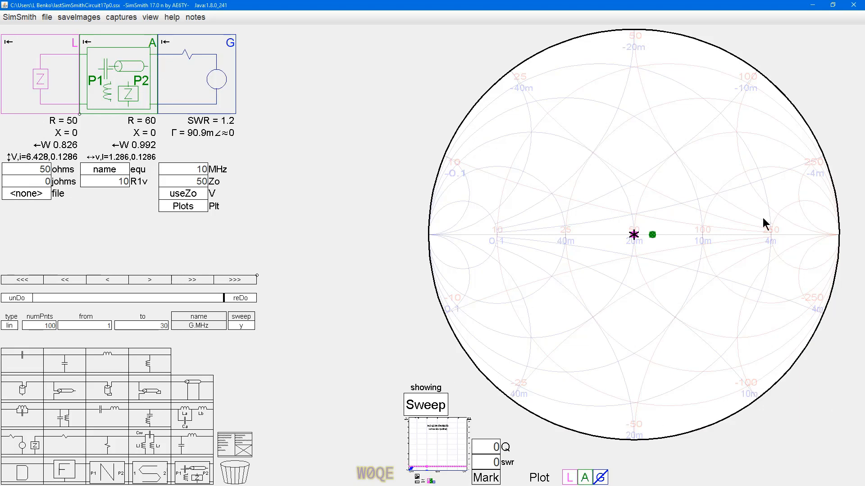
left_click(653, 237)
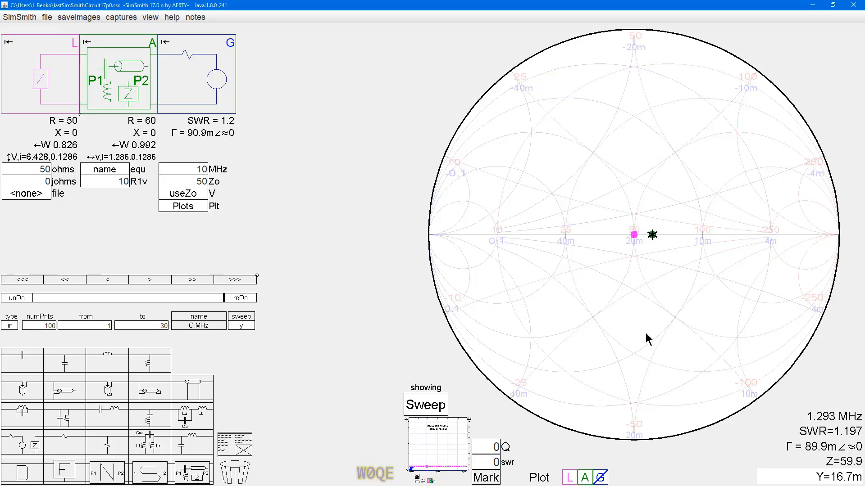
scroll(661, 238, "up", 5)
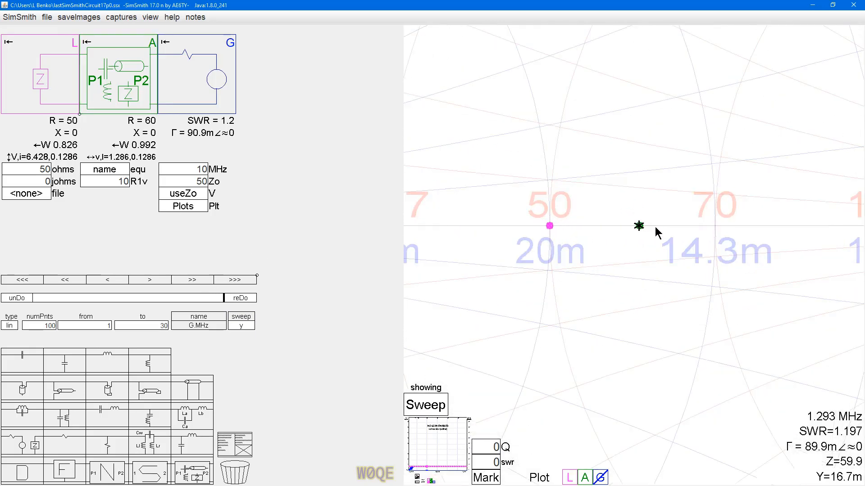
left_click(639, 227)
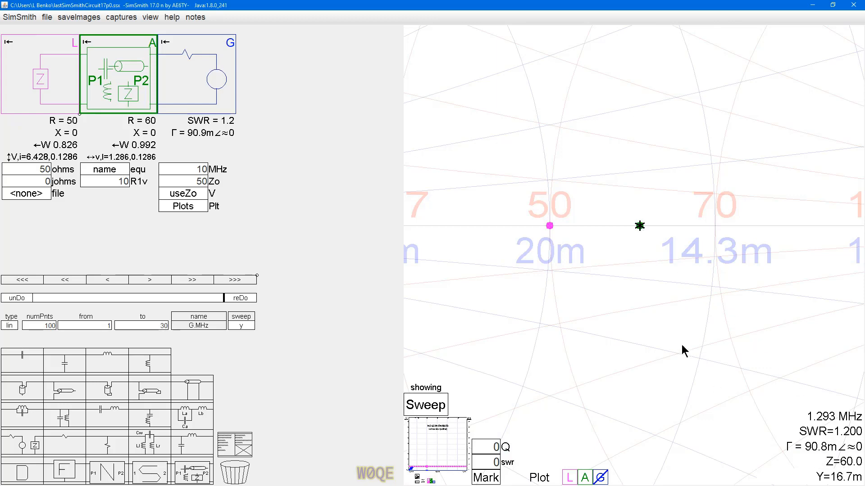
scroll(665, 331, "down", 3)
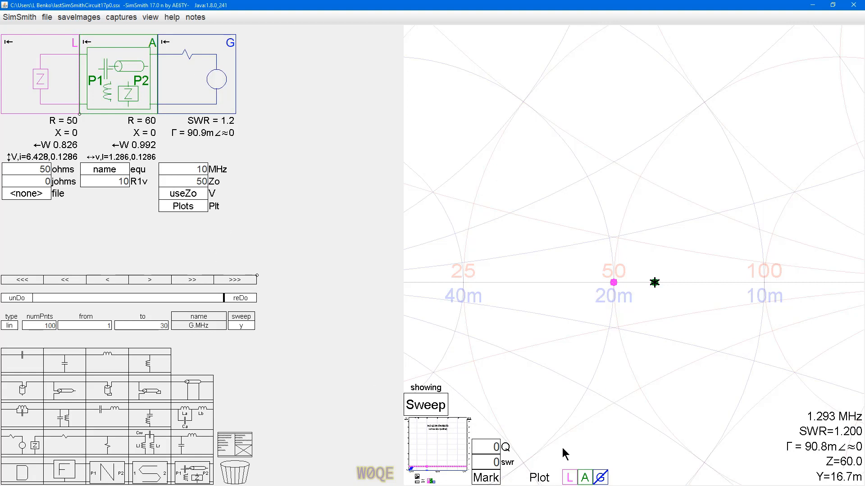
left_click(601, 477)
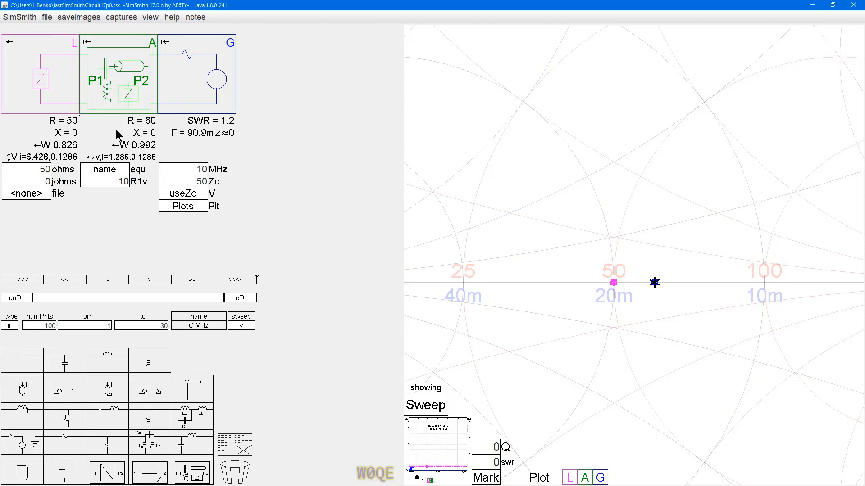
Step: Open the generator's Plots equations and add the line Smith(L.Z); below the //Plots comment
left_click(184, 206)
left_click_drag(204, 235, 474, 52)
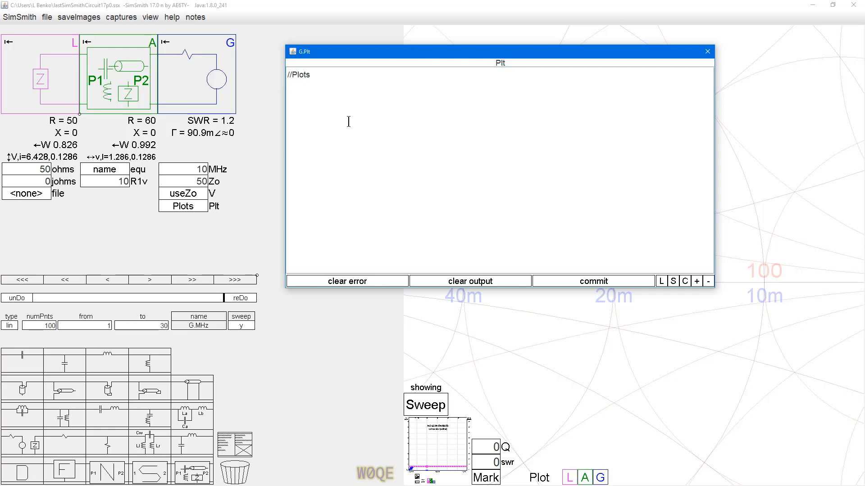
type("Smit")
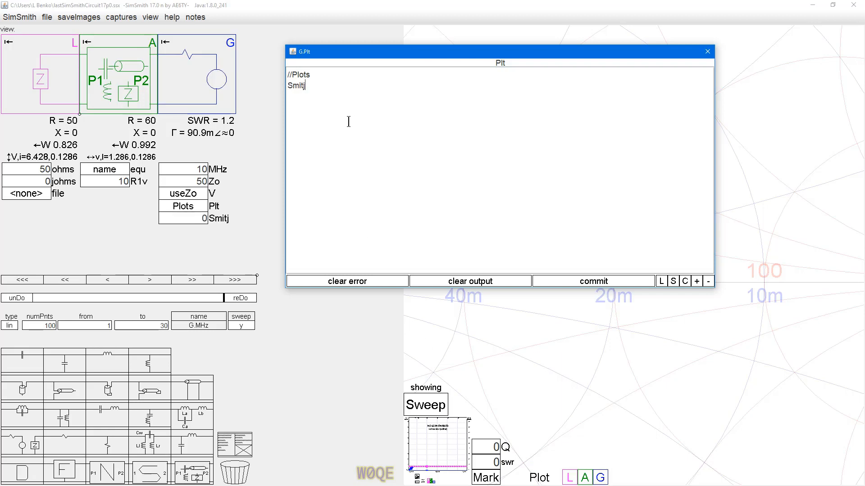
type("h")
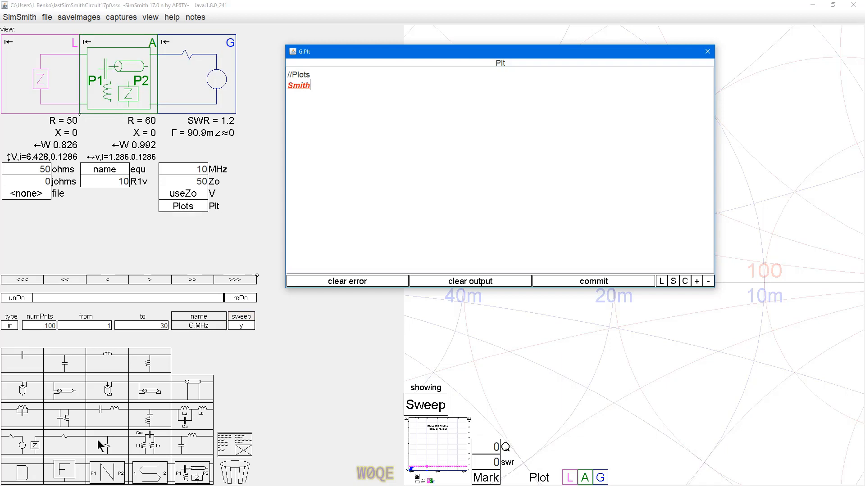
type("(L.Z)")
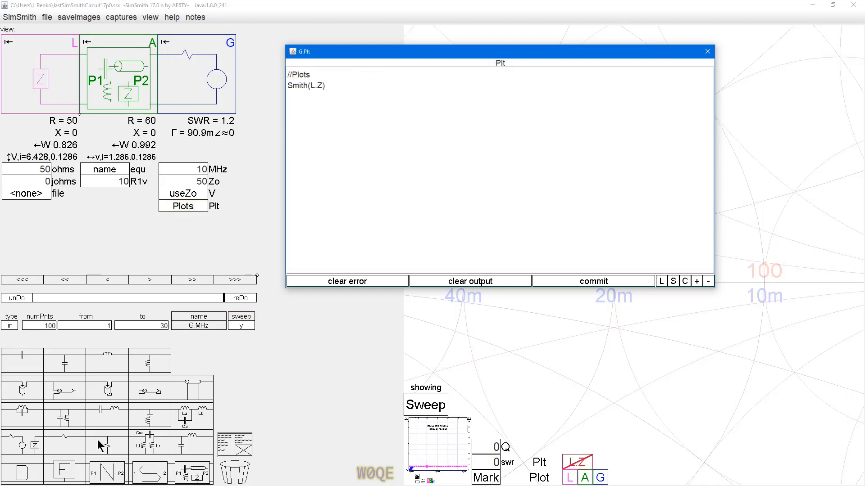
type(";")
Step: Duplicate the Smith statement on the same line and change the copy to Smith(L.Zin);
left_click_drag(331, 86, 284, 90)
key("ctrl+c")
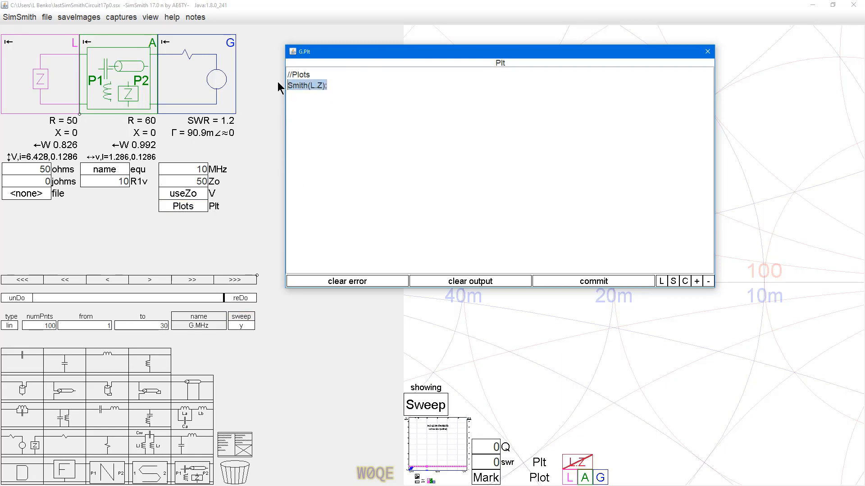
left_click(326, 104)
key("ctrl+v")
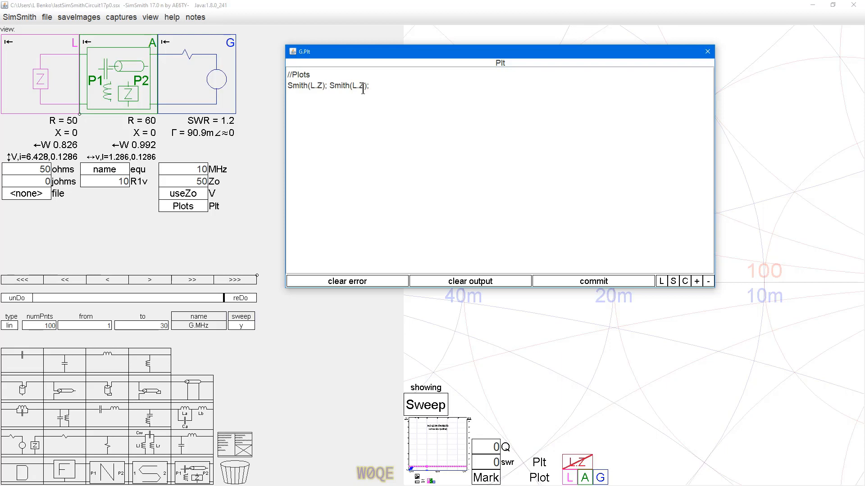
type("n")
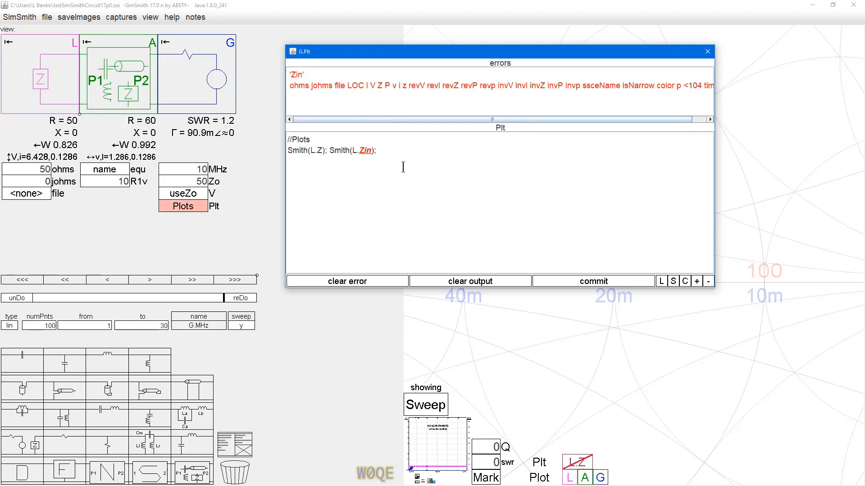
Step: Copy the line with both Smith statements and paste it twice on new lines below
left_click_drag(288, 150, 385, 150)
key("ctrl+c")
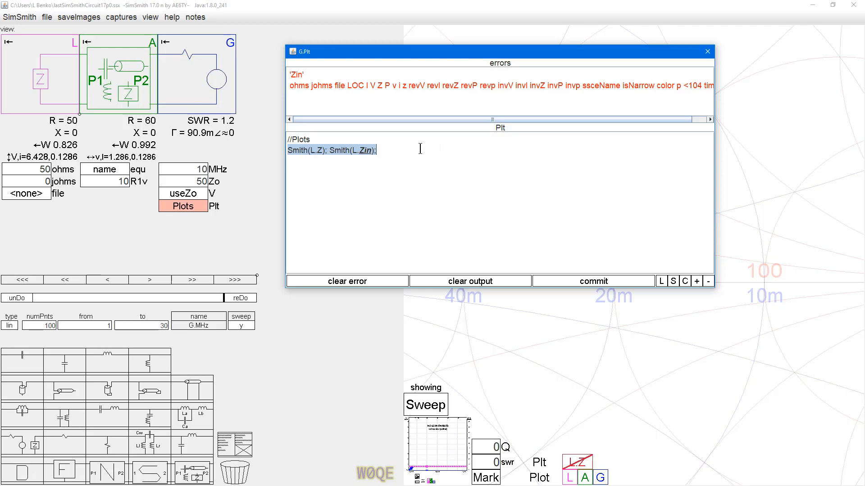
left_click(396, 148)
key("Return")
key("ctrl+v")
key("Return")
key("ctrl+v")
Step: Change the second line's statements to Smith(A.Z); Smith(A.Zin);
left_click(310, 161)
type("A")
key("Delete")
key("Right")
key("Right")
key("Right")
type("A")
key("Delete")
Step: Change the third line's statements to Smith(G.Z); Smith(G.Zin);
key("Down")
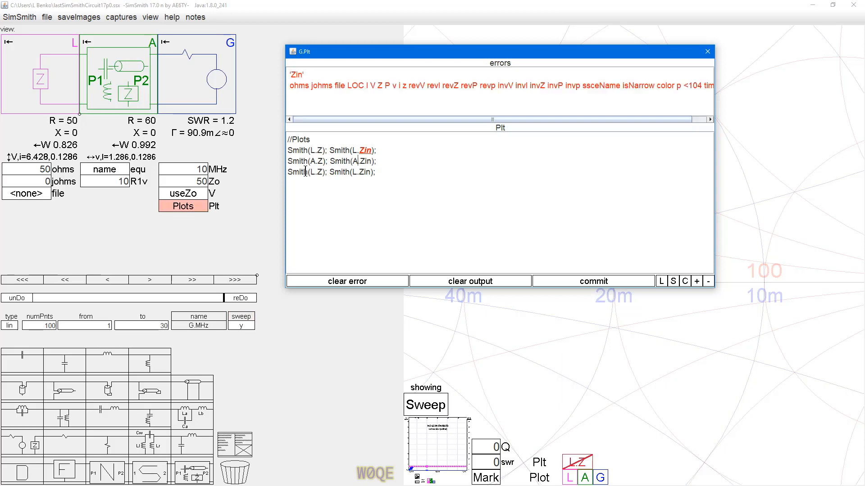
type("G")
key("Delete")
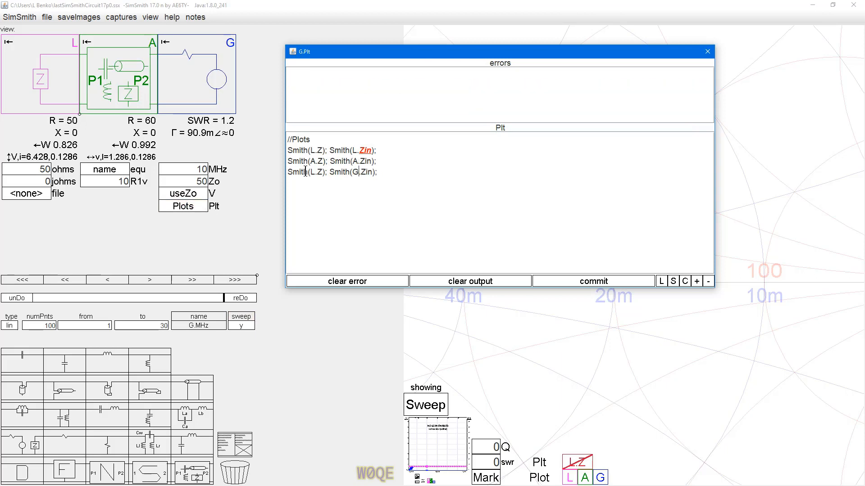
key("Left")
key("Left")
key("Left")
key("Left")
key("Left")
key("Left")
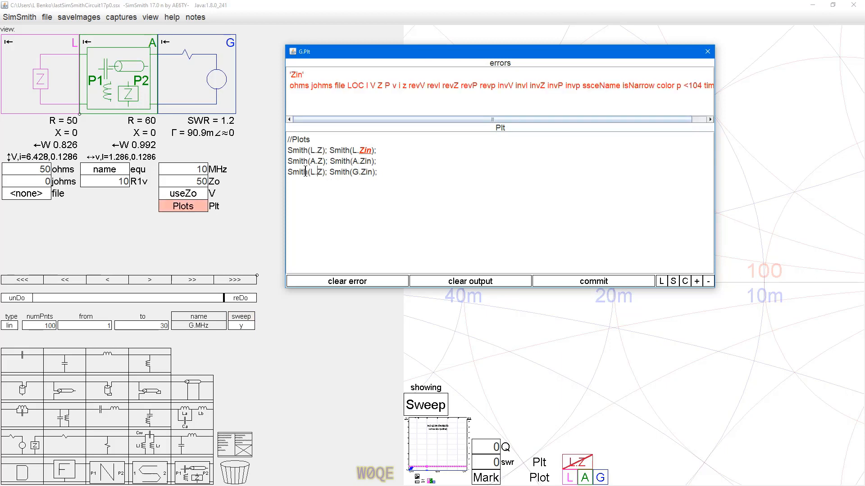
type("F")
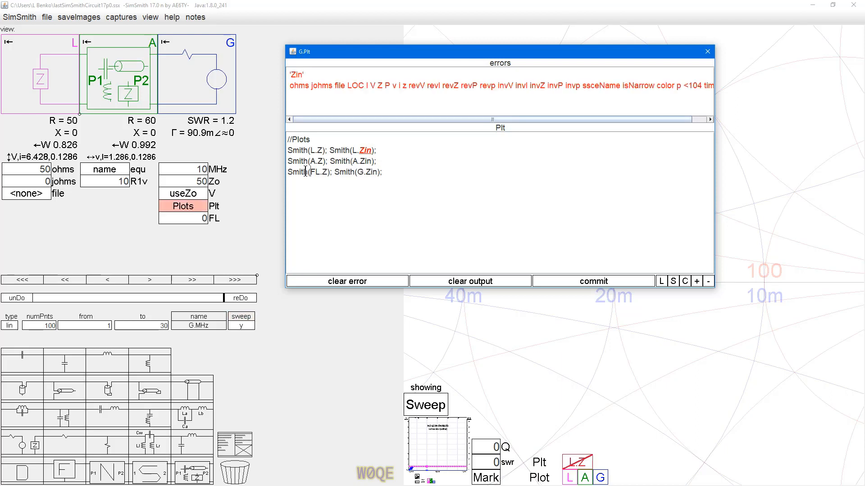
key("BackSpace")
key("Delete")
type("G")
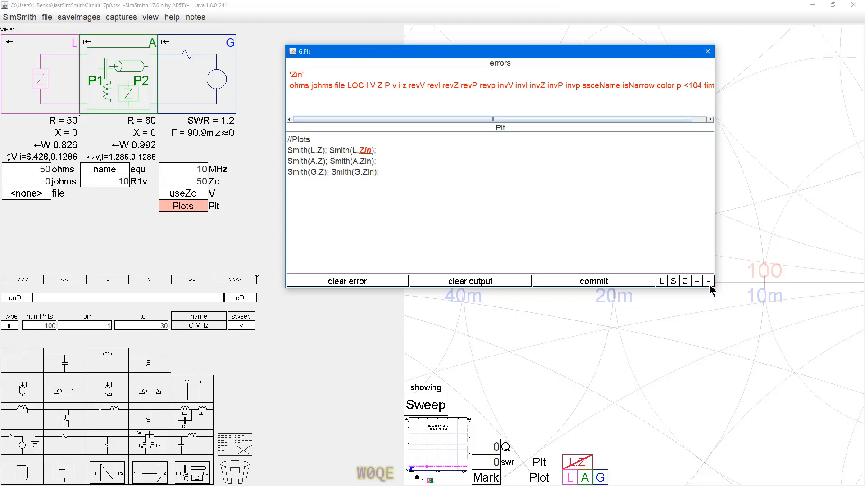
Step: Shrink the equation window, and delete the invalid statements Smith(L.Zin); and Smith(G.Z);
left_click_drag(715, 290, 496, 255)
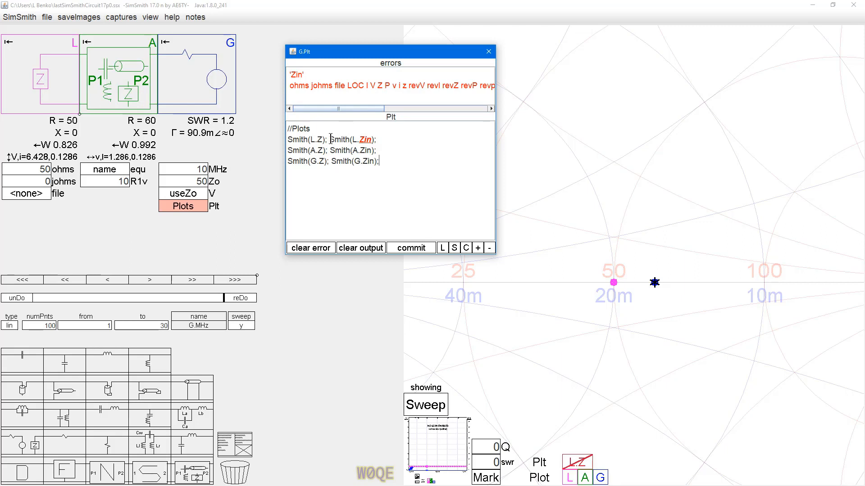
left_click_drag(330, 139, 388, 139)
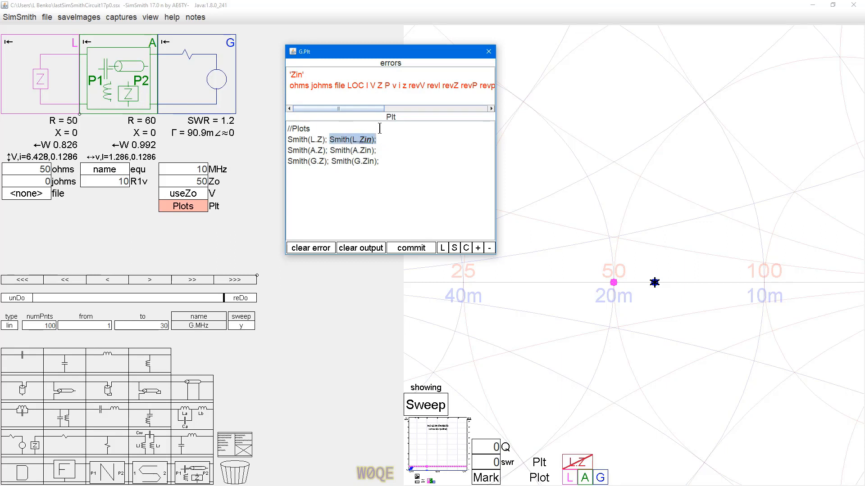
key("BackSpace")
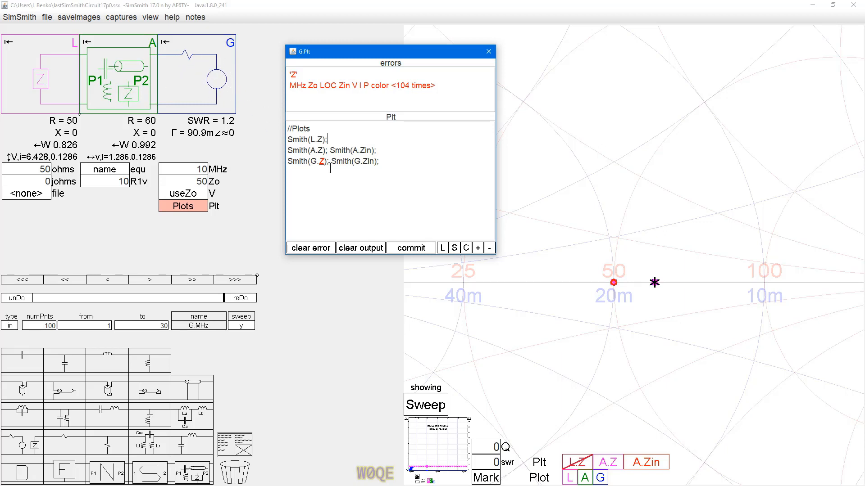
left_click_drag(331, 162, 284, 163)
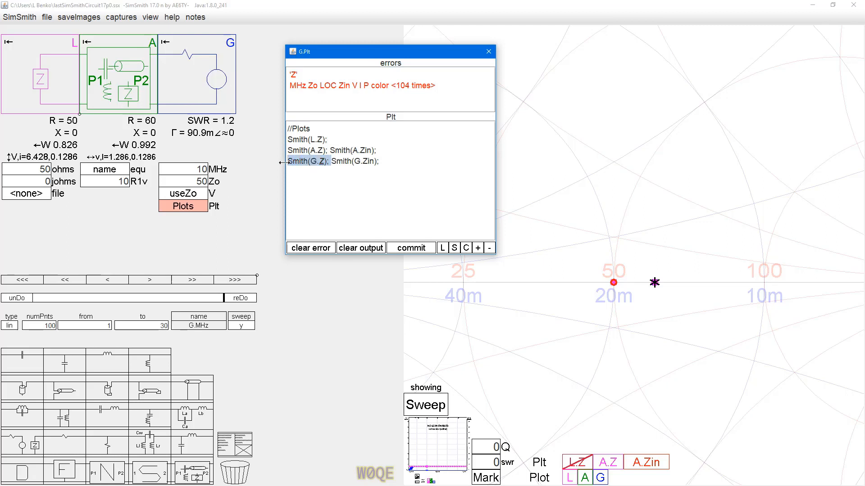
key("BackSpace")
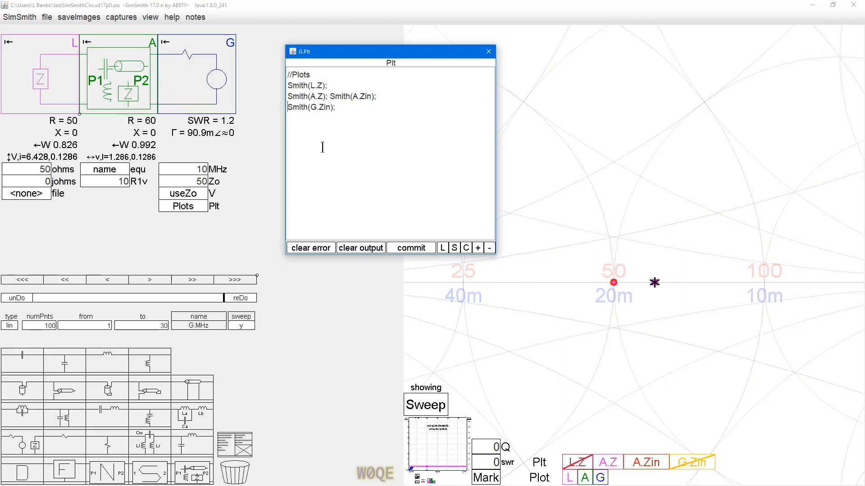
Step: Hide the A.Z and A.Zin traces and the standard L, A and G plots on the Smith chart
left_click(611, 466)
left_click(645, 463)
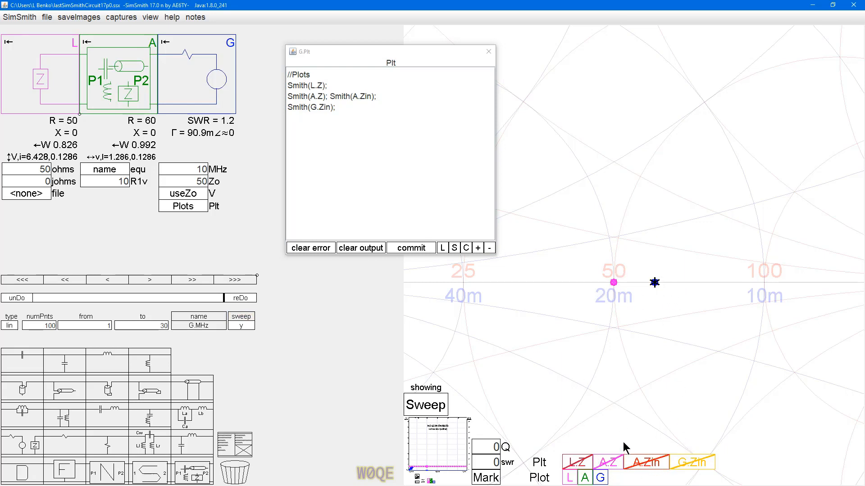
left_click(573, 478)
left_click(584, 478)
left_click(600, 478)
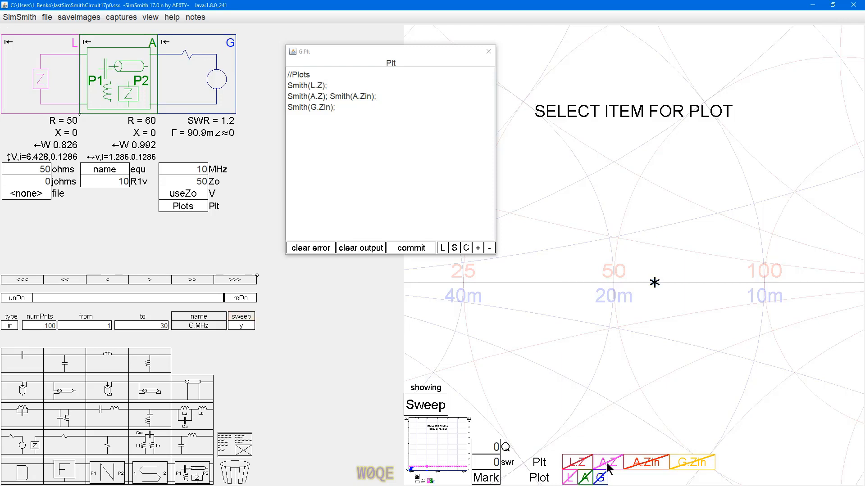
Step: Show the L.Z, A.Z and A.Zin traces one after another, reading the chart at the A.Z point
left_click(576, 464)
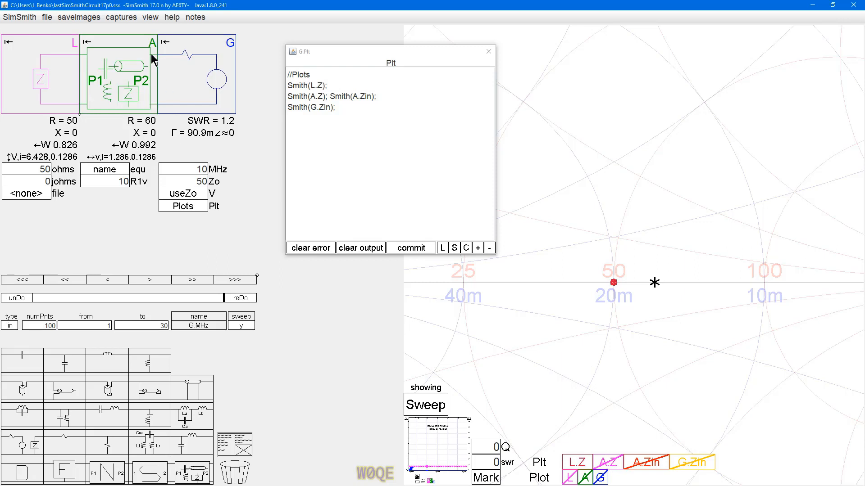
left_click(609, 463)
mouse_move(655, 285)
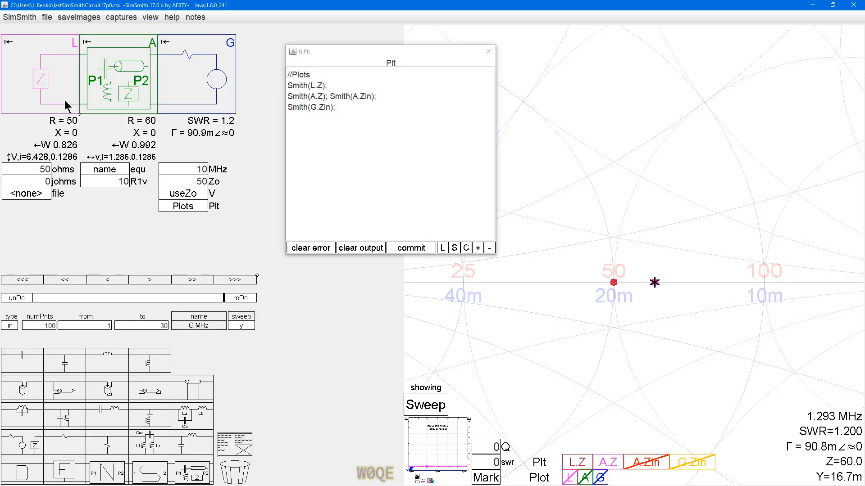
left_click(643, 468)
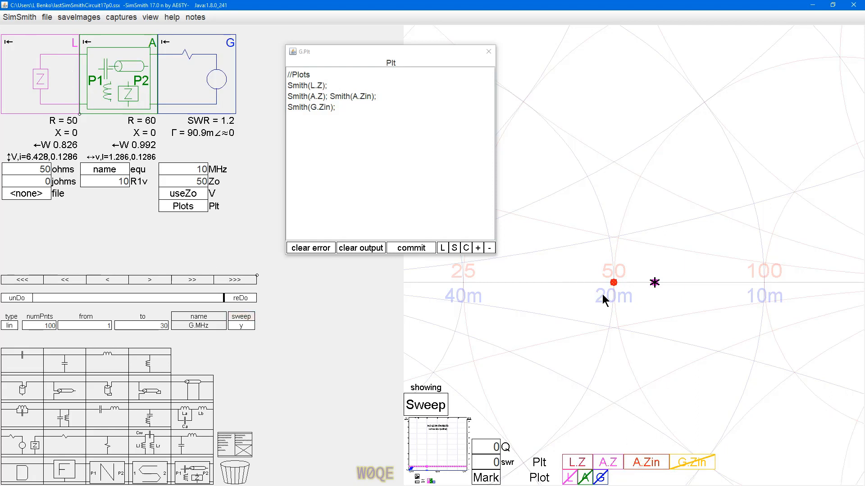
Step: Change the A.Zin trace colour to light green
right_click(647, 468)
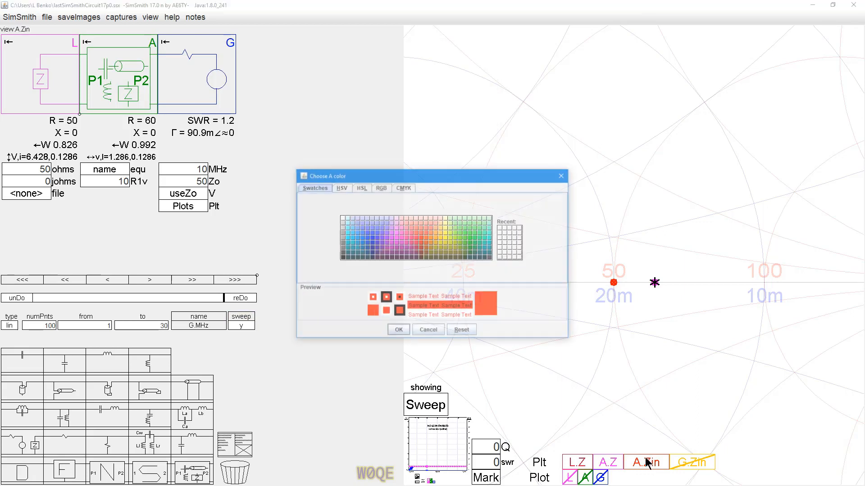
left_click(460, 240)
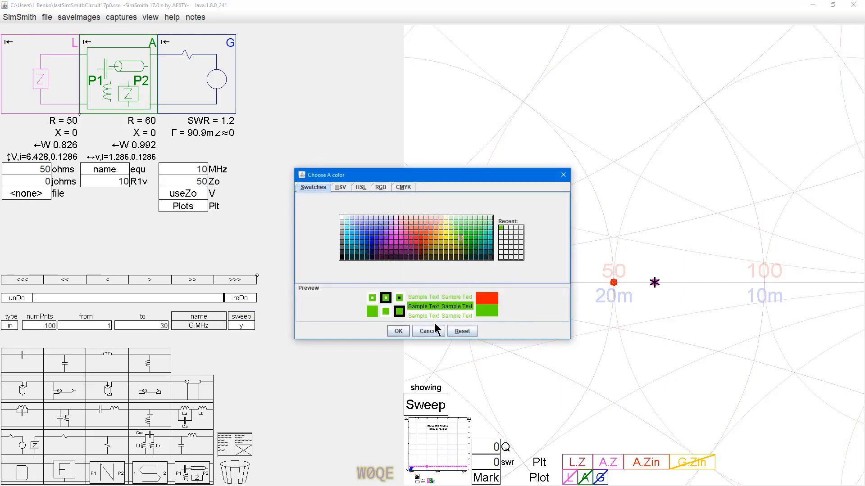
left_click(398, 331)
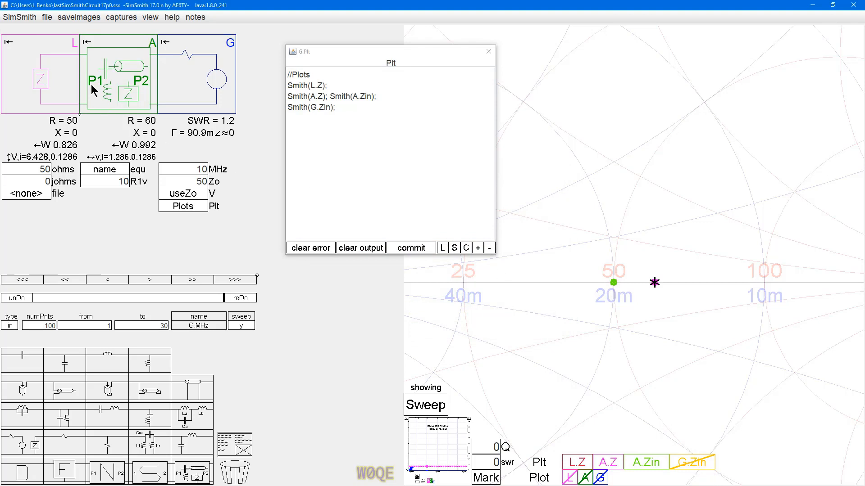
Step: Show the G.Zin trace and move the equation window aside, keeping the whole Smith chart in view
left_click(703, 463)
left_click(655, 296)
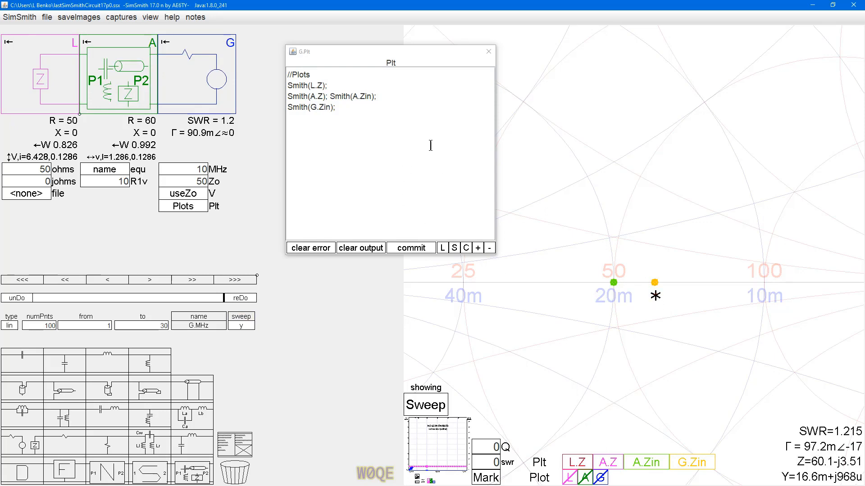
left_click_drag(394, 54, 373, 42)
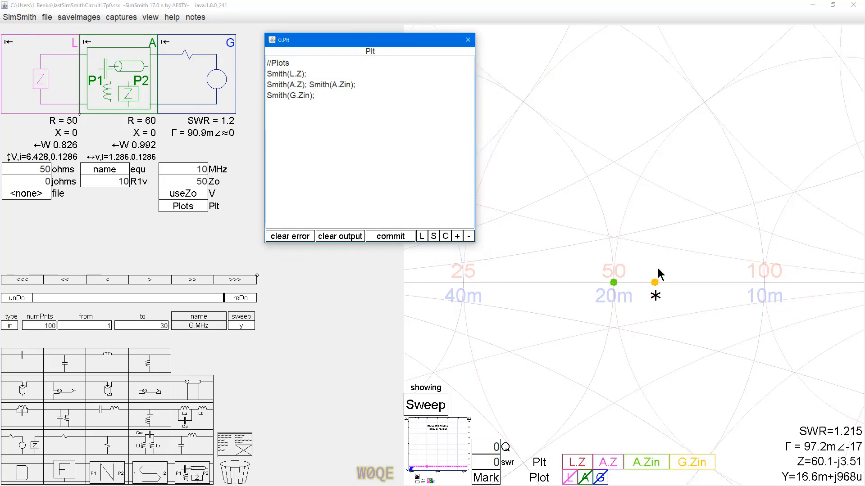
scroll(620, 240, "down", 3)
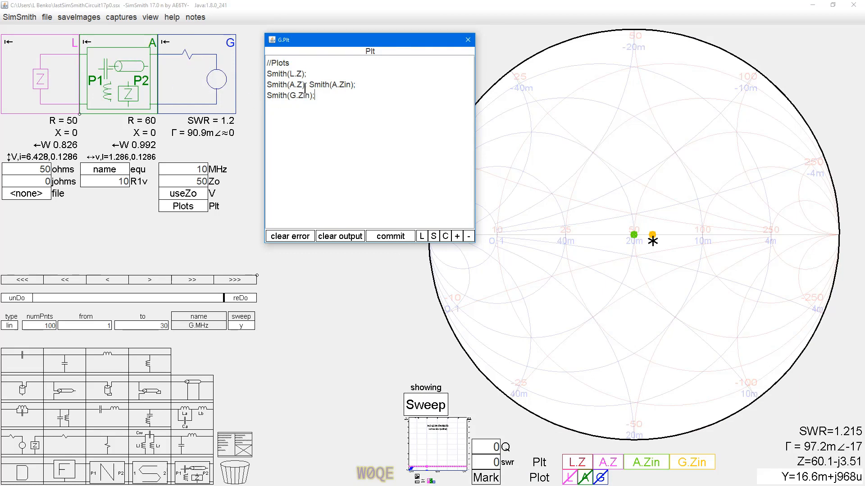
Step: Add the line Smith(L.invZ); below the Smith(G.Zin); statement
type("L.")
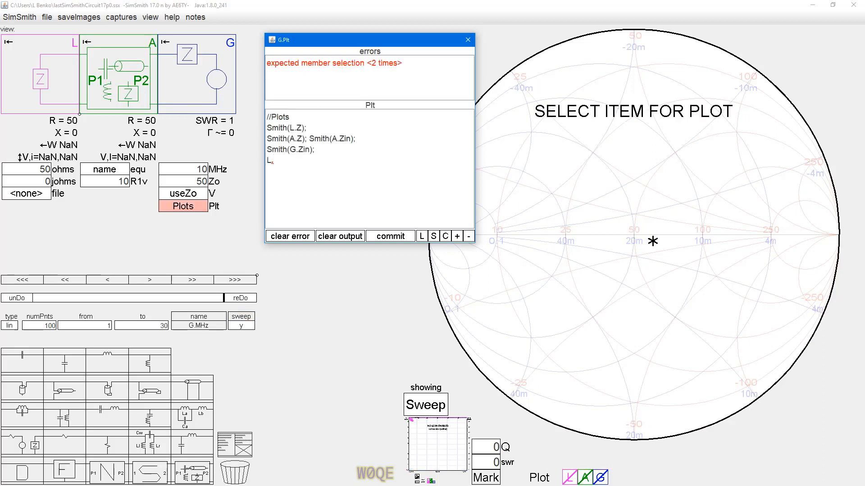
type("inv")
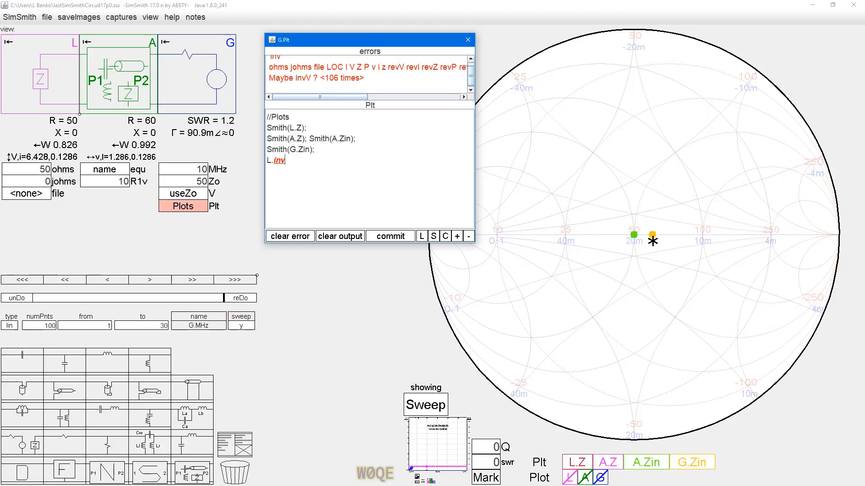
type("Z)")
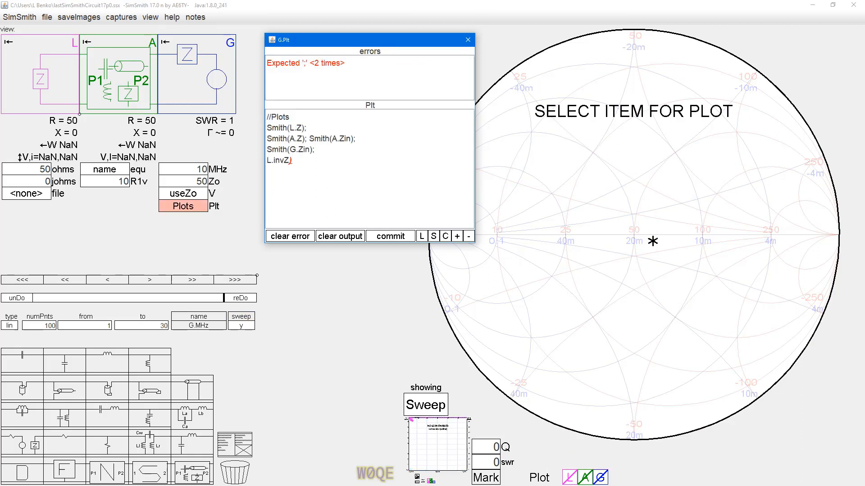
type(";")
key("Home")
type("Smith(")
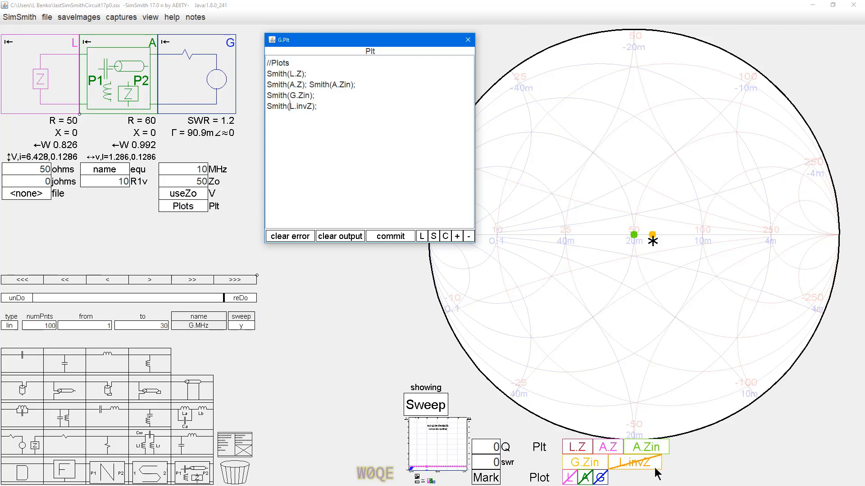
Step: Colour the L.invZ trace dark green, show it on the chart and place the marker on its point
left_click(639, 464)
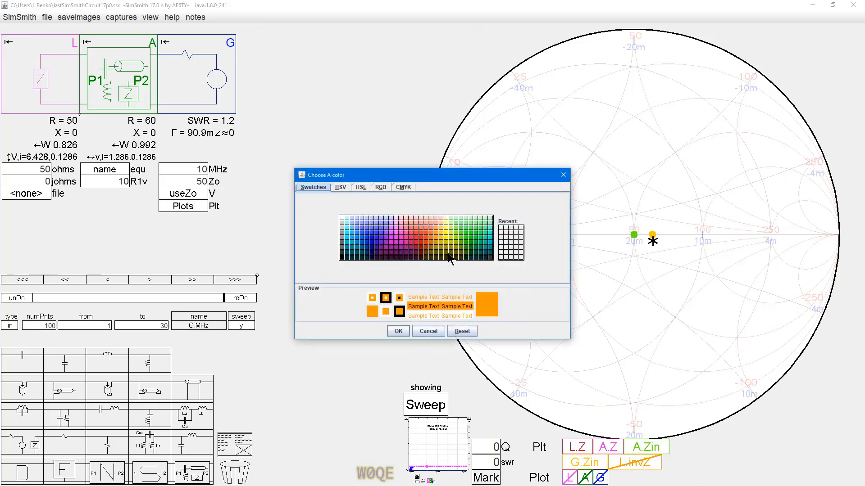
left_click(420, 243)
left_click(471, 250)
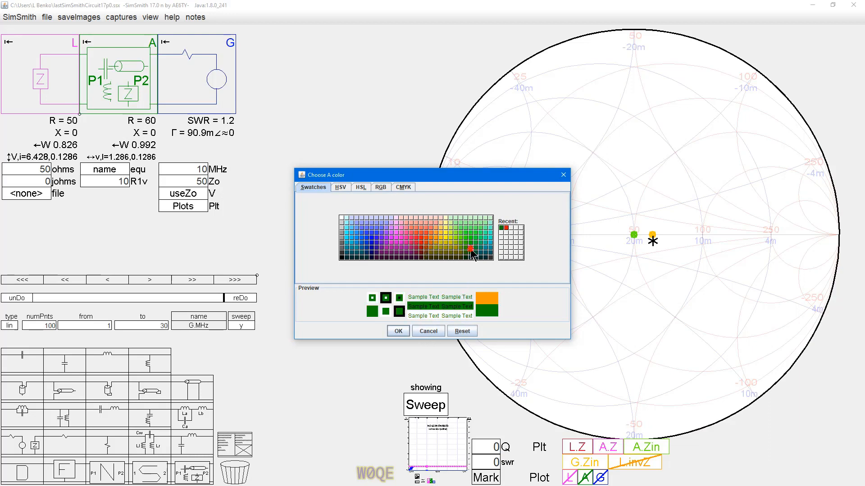
left_click(399, 331)
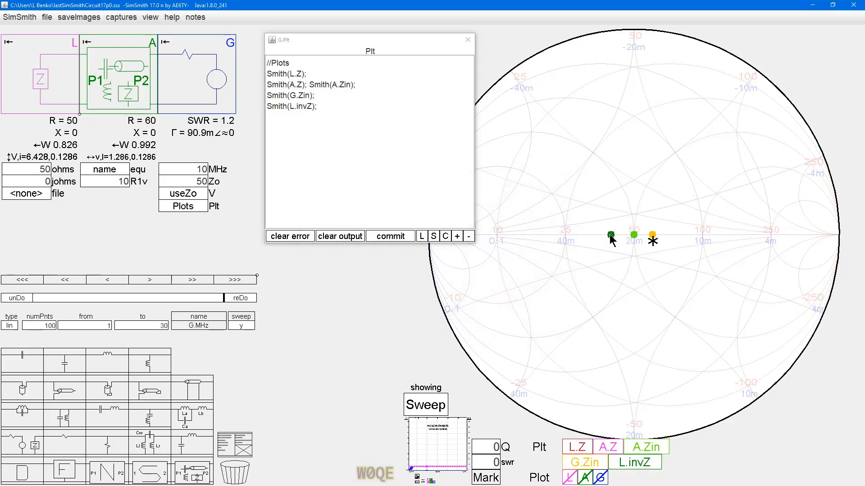
left_click(611, 235)
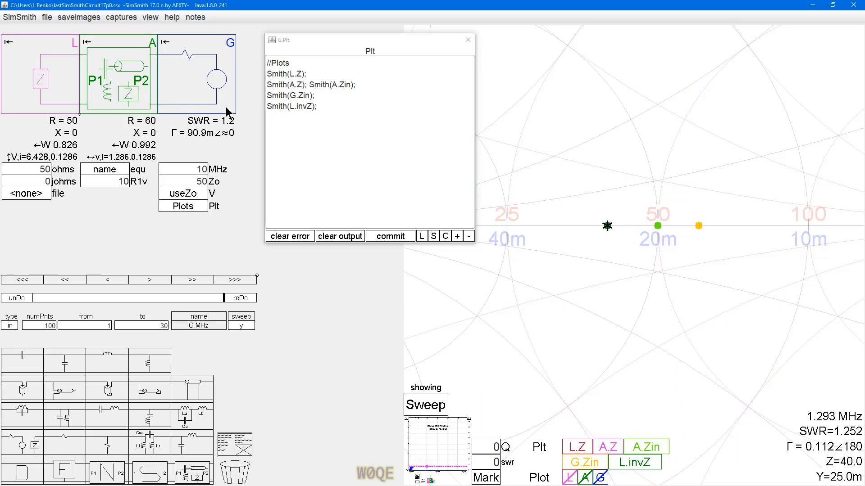
Step: Hide the A.Zin, A.Z, L.Z and G.Zin traces, leaving only L.invZ shown
left_click(104, 180)
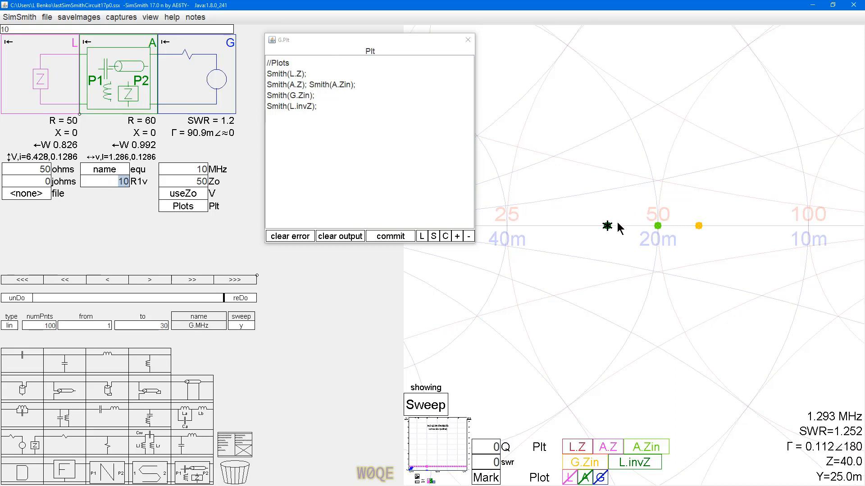
left_click(646, 449)
left_click(601, 448)
left_click(570, 447)
left_click(576, 460)
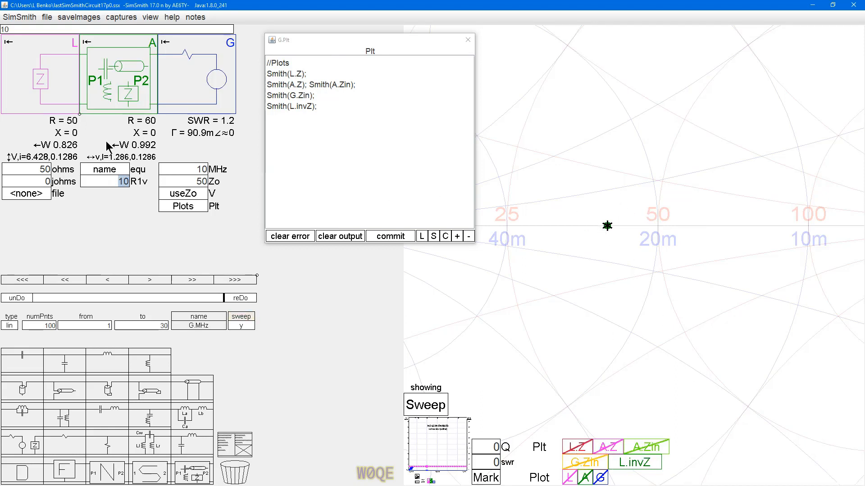
Step: Tune the R1v resistance of block A up and down to move the L.invZ point, ending at 23.23
left_click(102, 179)
scroll(104, 181, "up", 8)
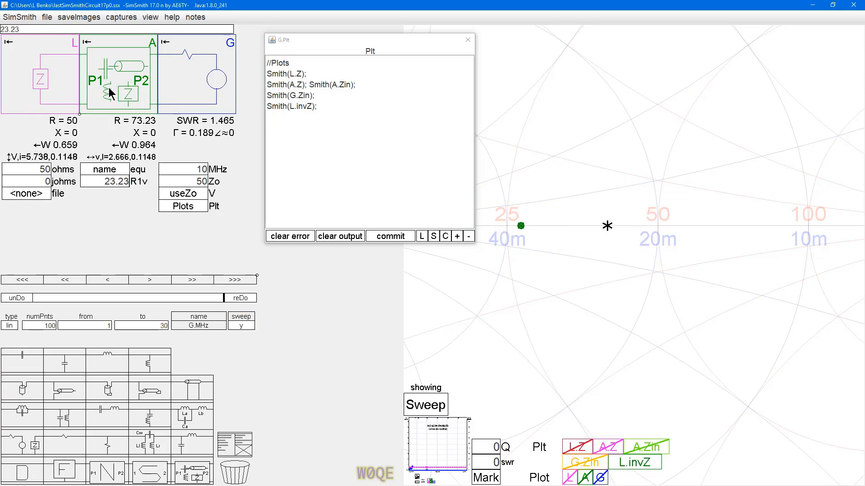
scroll(102, 178, "down", 15)
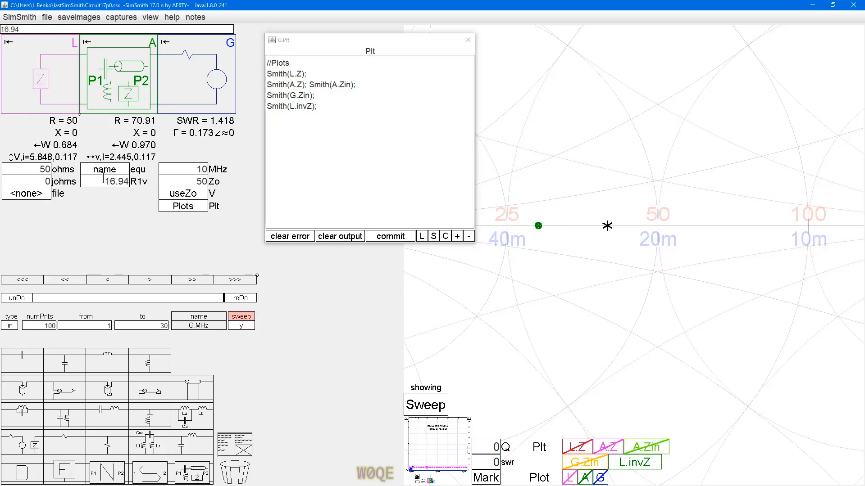
scroll(103, 179, "down", 2)
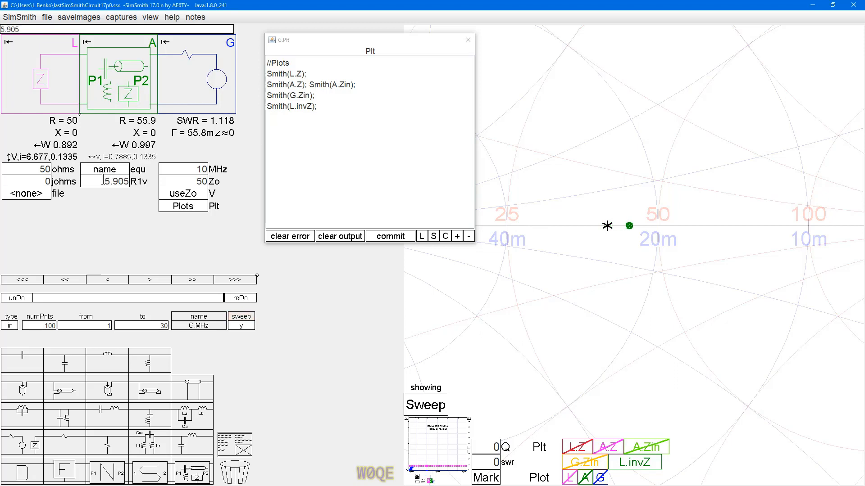
scroll(103, 180, "up", 17)
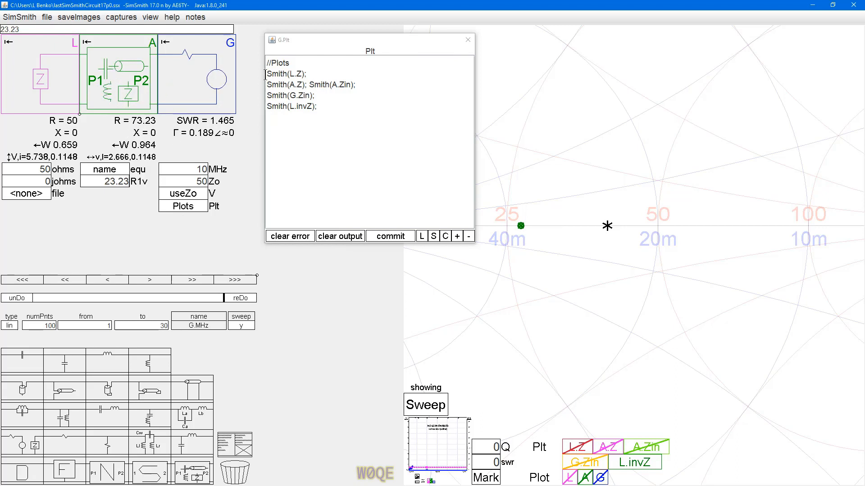
Step: Flip the circuit to its backward orientation and return it to the normal one with the load first
left_click_drag(266, 73, 313, 95)
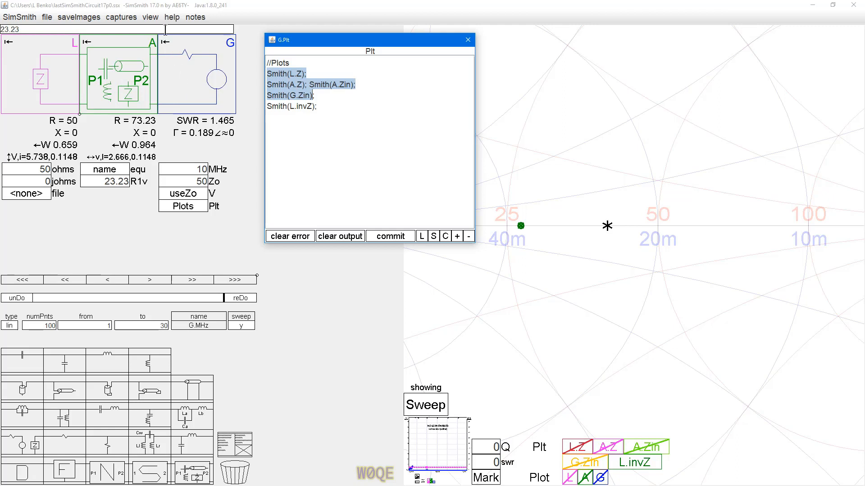
left_click(150, 18)
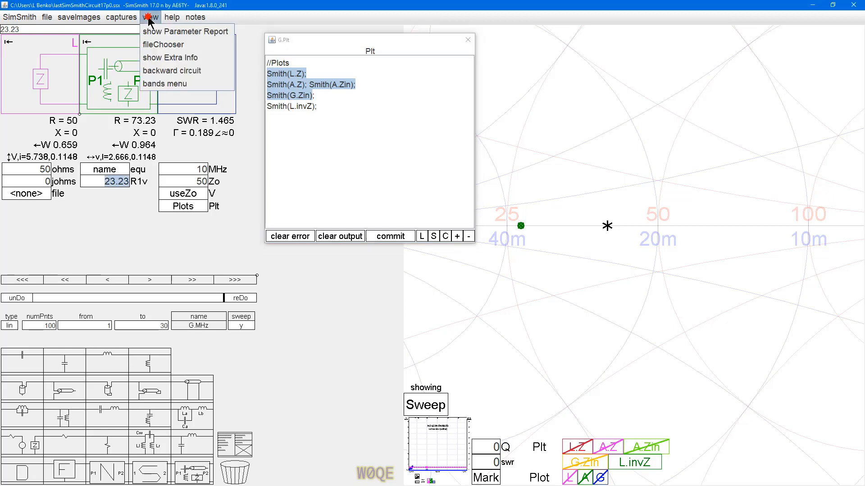
left_click(174, 71)
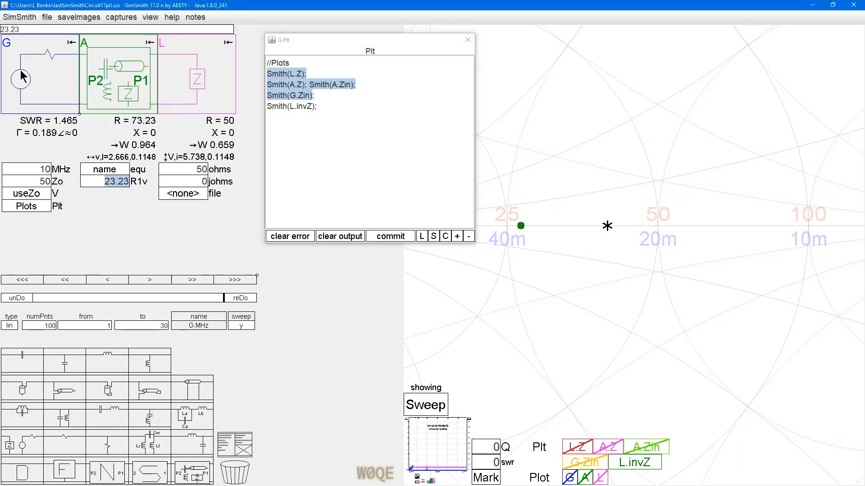
left_click(148, 20)
left_click(162, 72)
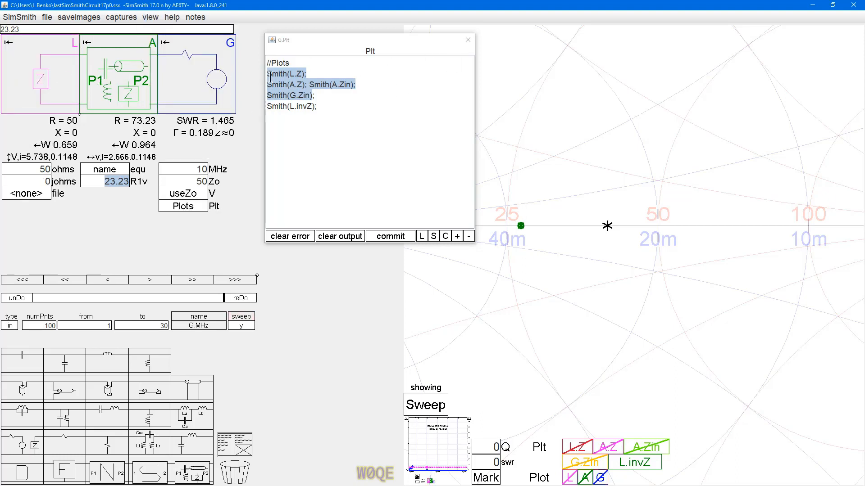
Step: Delete the L.Z, A.Z, A.Zin and G.Zin Smith statements from the Plt equations, keeping only Smith(L.invZ);
left_click_drag(268, 74, 325, 95)
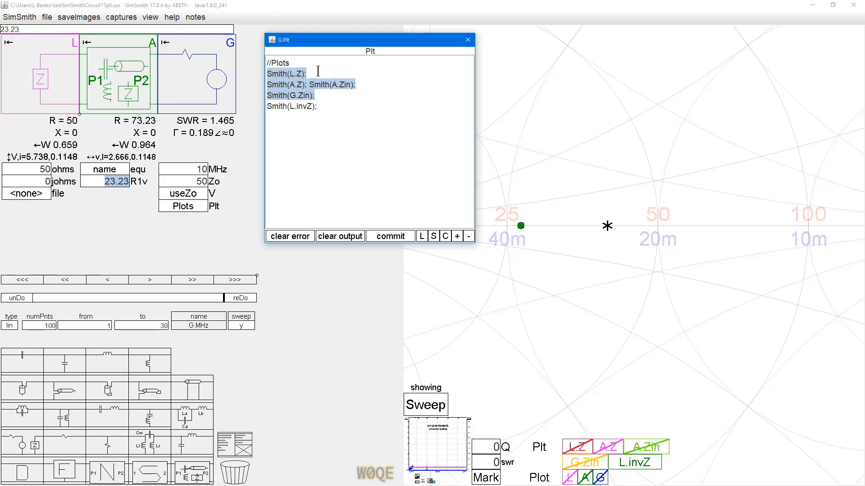
key("Delete")
key("Delete")
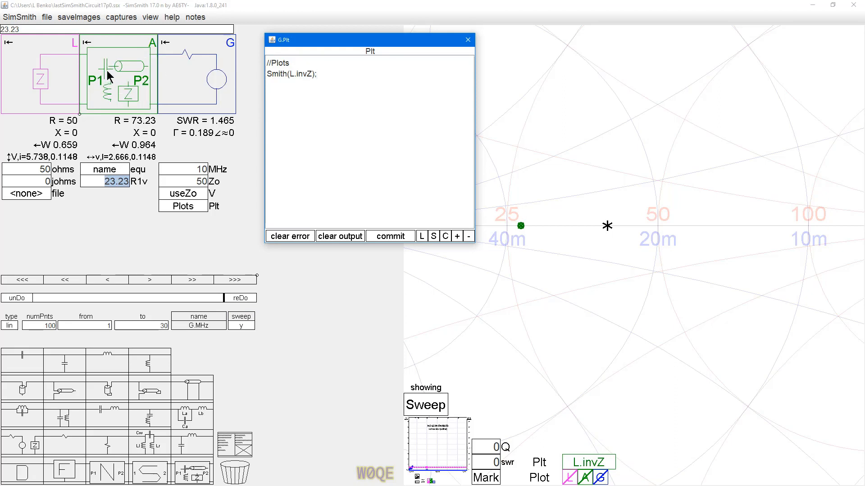
Step: Open the schematic of block A and delete resistor R1 from between ports P1 and P2
left_click(114, 169)
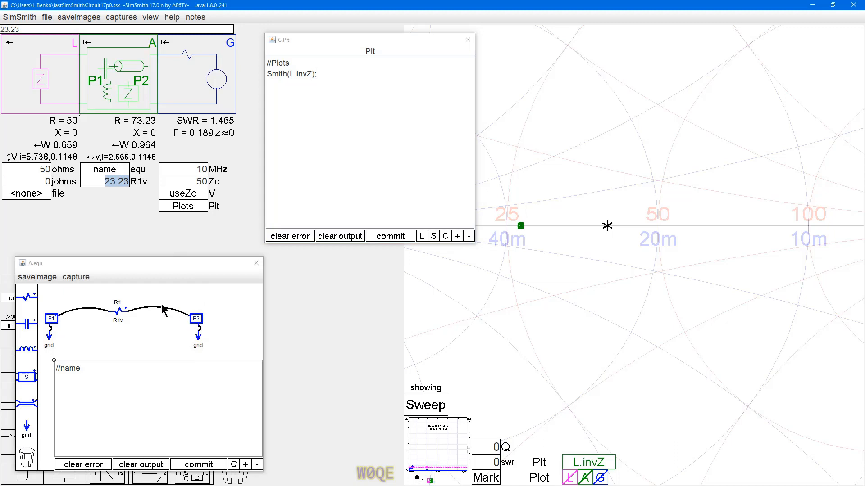
left_click(119, 310)
left_click_drag(118, 312, 123, 311)
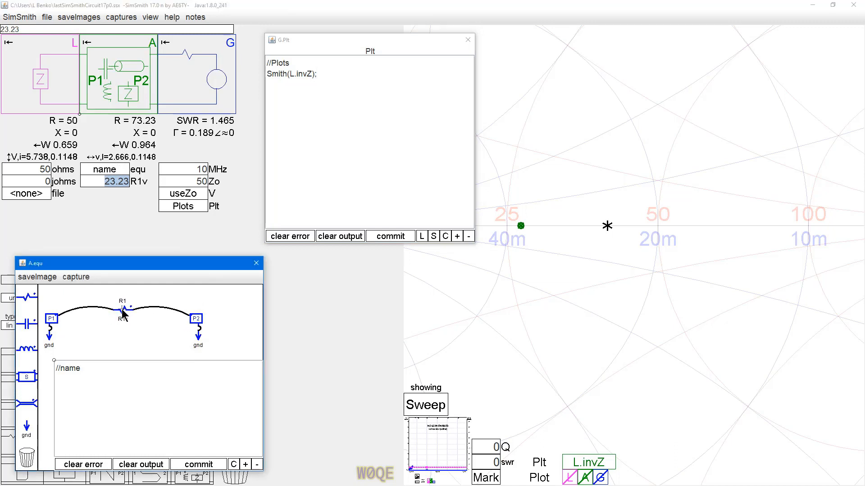
right_click(121, 311)
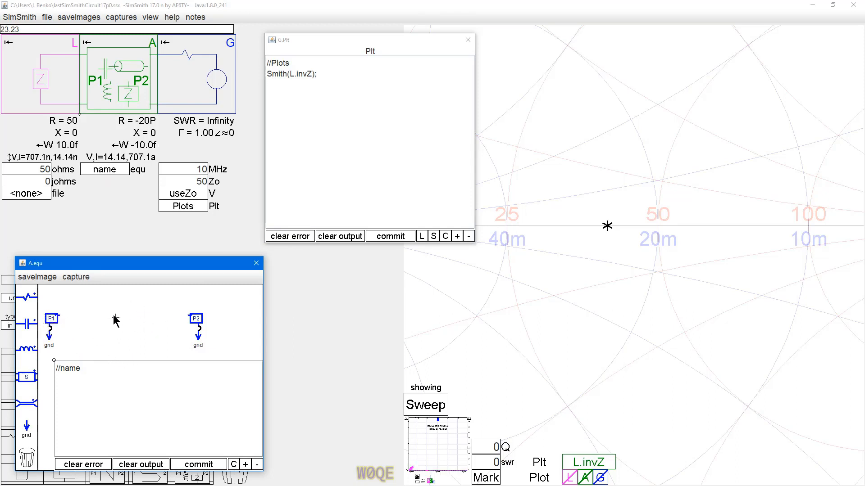
Step: Reposition ports P1 and P2 together with their grounds in block A's schematic to make room for components
scroll(47, 335, "up", 1)
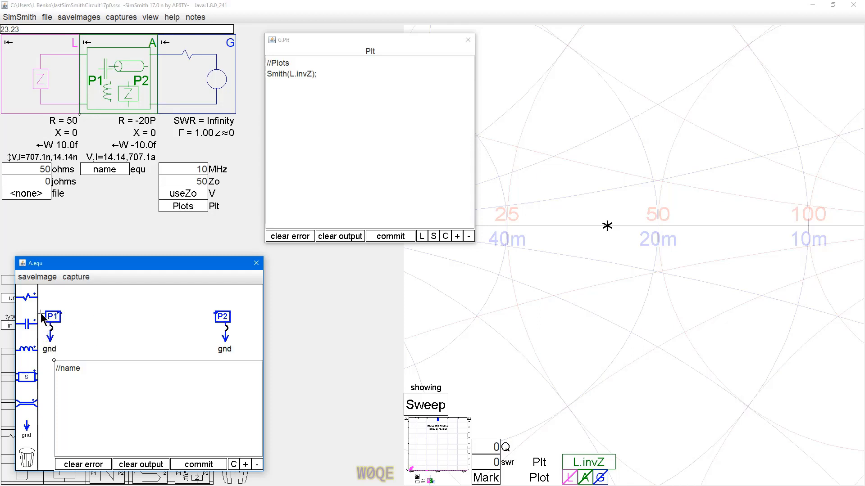
left_click_drag(40, 306, 237, 356)
left_click(226, 318)
left_click(223, 317)
left_click_drag(196, 303, 226, 330)
left_click_drag(41, 300, 72, 364)
Step: Add a horizontal capacitor wired to P2, named Cm and with the value Cm_ Q
left_click_drag(53, 325, 175, 306)
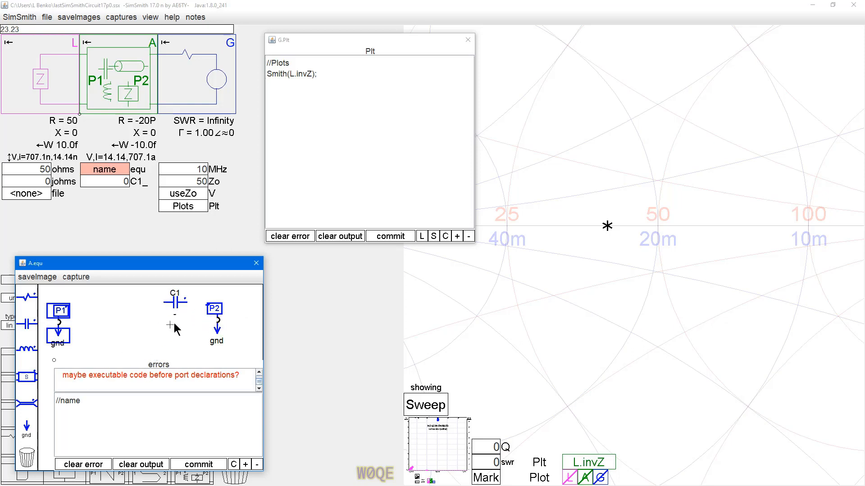
left_click_drag(205, 306, 186, 303)
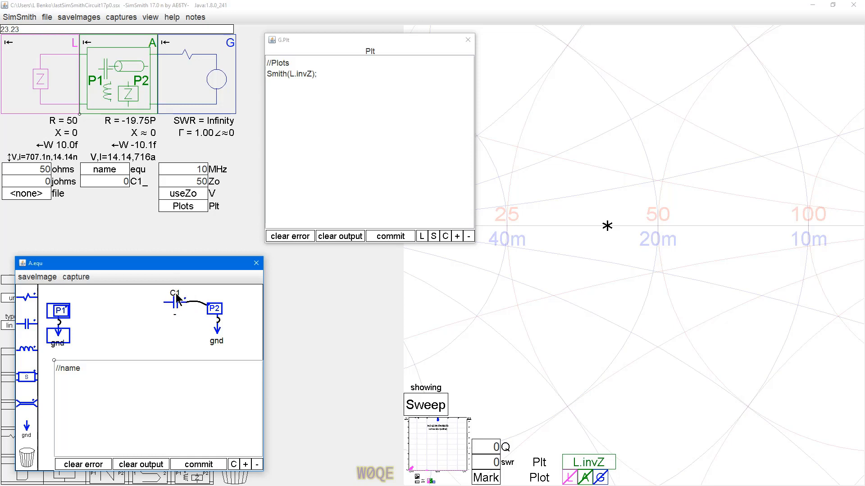
type("m")
key("Delete")
left_click(189, 319)
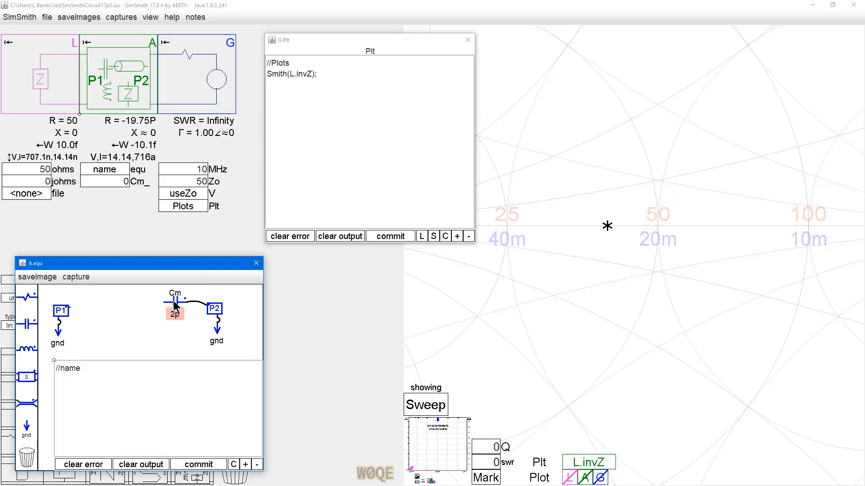
key("Return")
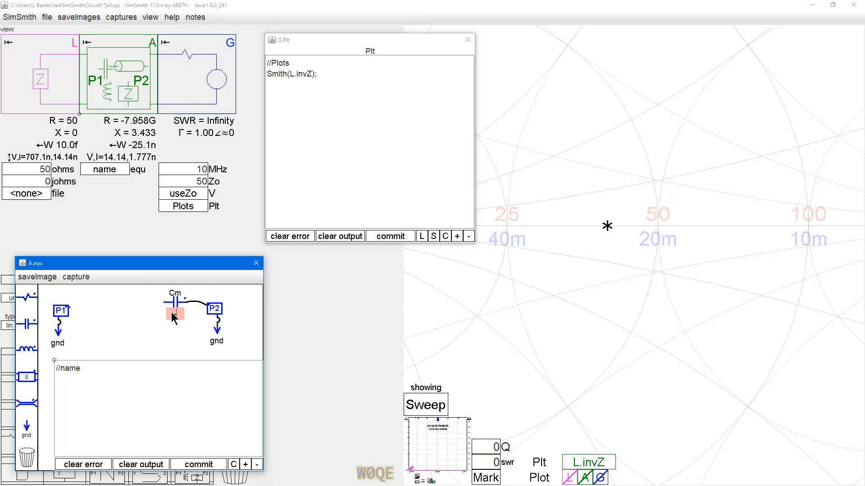
key("Return")
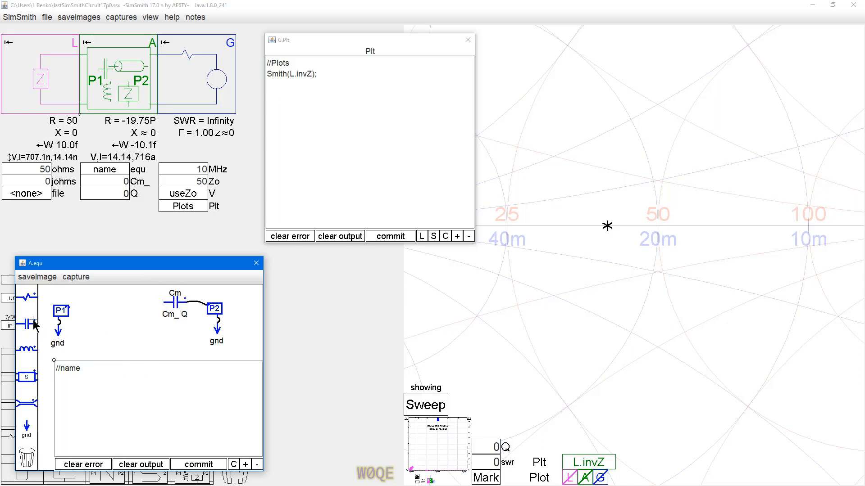
Step: Add a vertical capacitor between P1 and Cm, named Cta and with the value Cta_ Q
left_click_drag(28, 323, 110, 310)
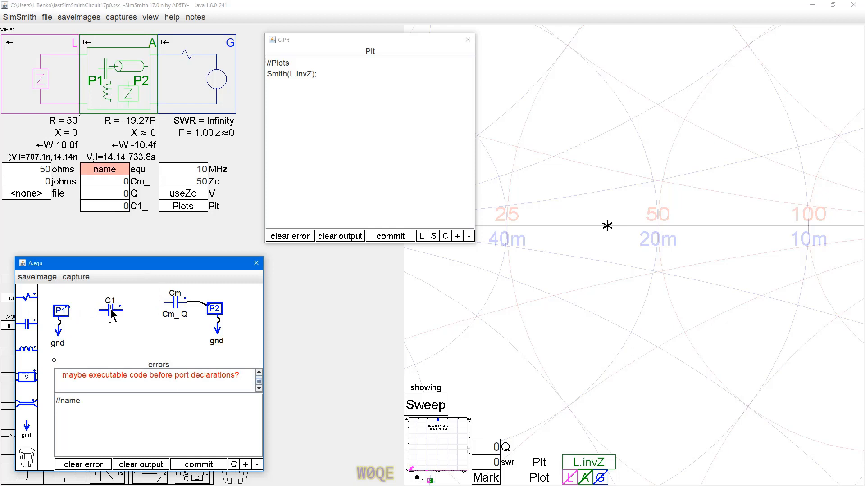
left_click(110, 309)
left_click_drag(110, 309, 112, 313)
left_click(125, 307)
type("ta")
key("Return")
type("Cta_ Q")
key("Return")
Step: Duplicate capacitor Cta directly below itself and rename the copy Ctb
left_click_drag(100, 295, 146, 326)
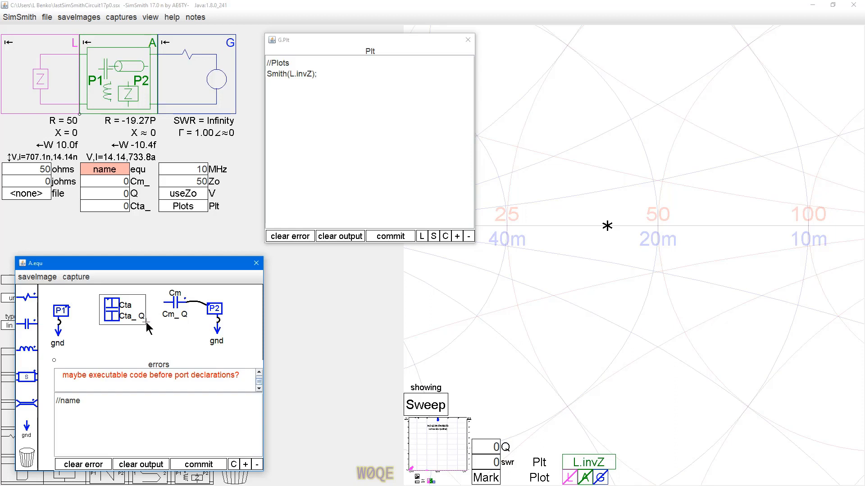
key("ctrl+c")
key("ctrl+v")
left_click(145, 349)
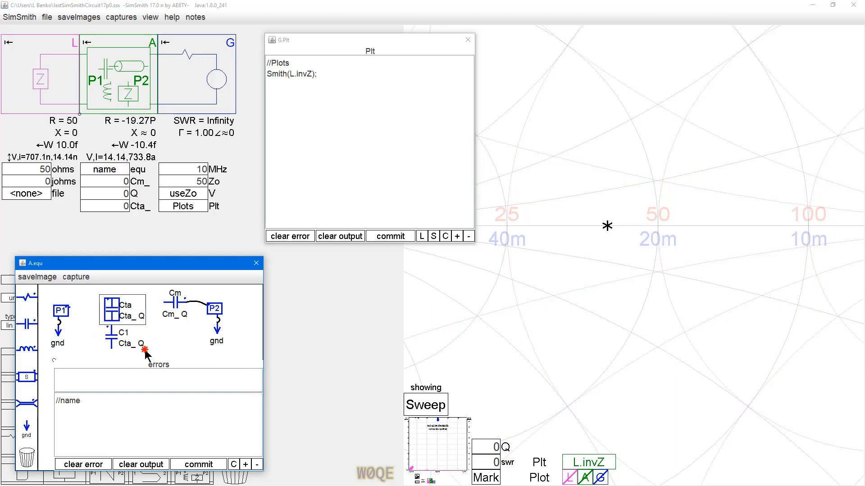
left_click(157, 351)
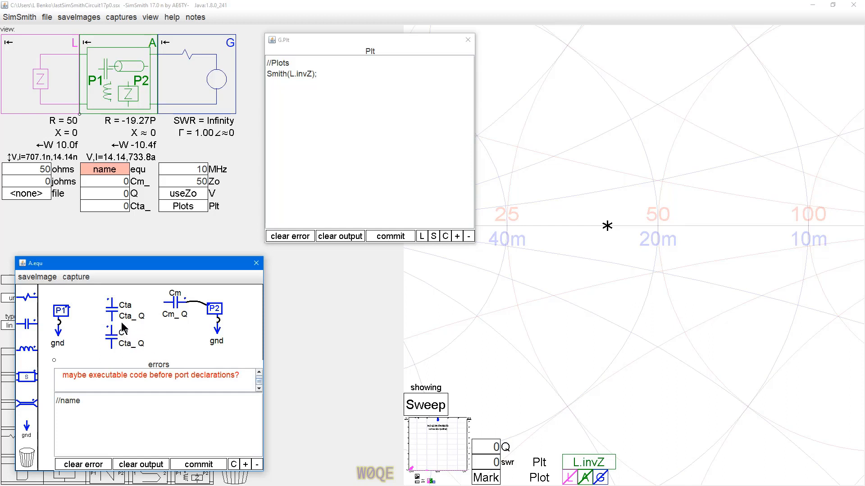
type("b")
Step: Replace P1's ground with Cta and Ctb wired in series across P1, joining Cm to Cta's top and their midpoint to P2's ground
mouse_move(111, 355)
left_mouse_down()
mouse_move(60, 326)
mouse_move(74, 341)
mouse_move(56, 335)
left_mouse_up()
key("Delete")
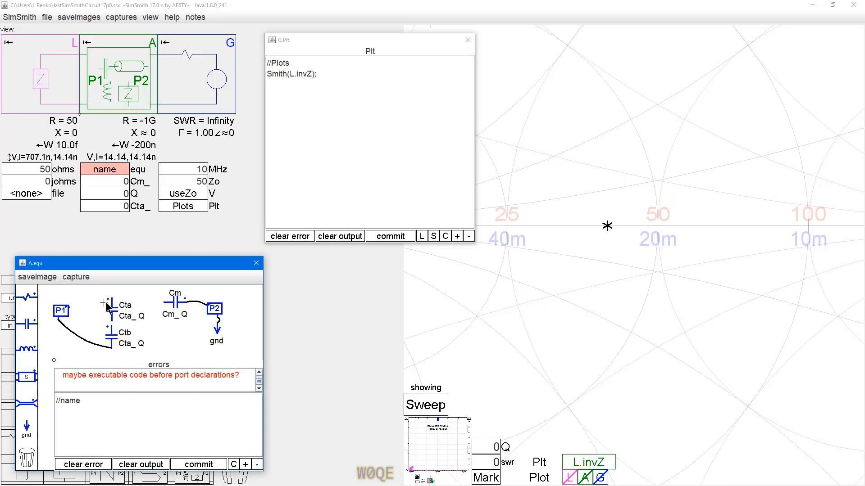
left_click_drag(108, 298, 65, 337)
left_click_drag(112, 320, 111, 328)
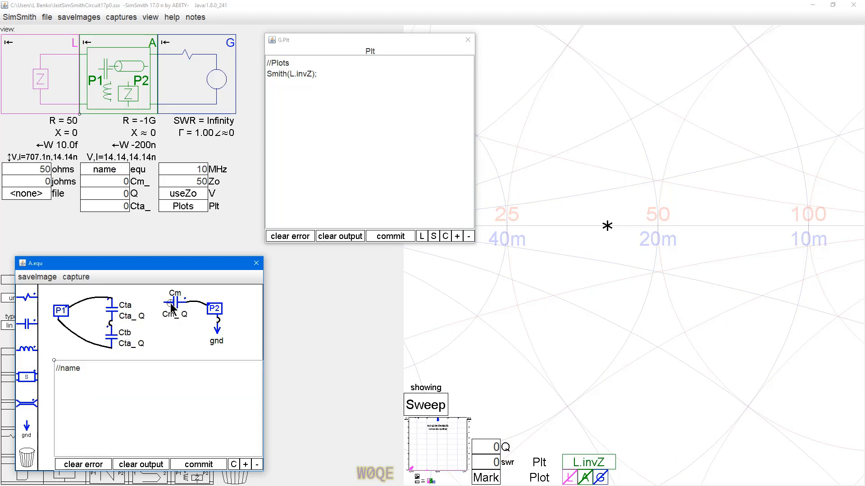
left_click_drag(165, 303, 216, 324)
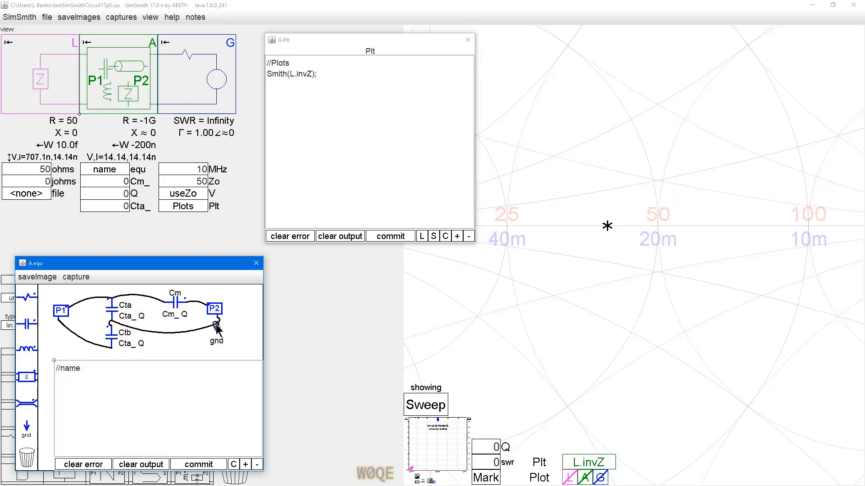
Step: Change the value expression of capacitor Ctb to Cba_ Q
left_click(127, 345)
type("b")
key("Delete")
left_click(185, 345)
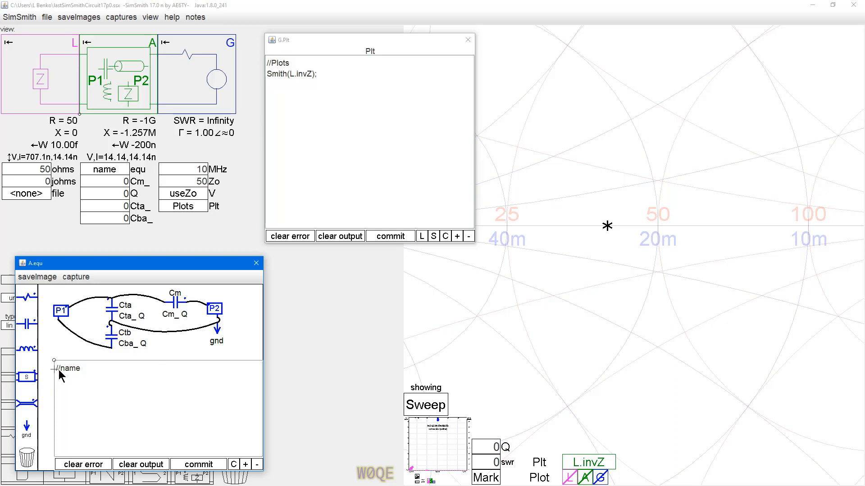
Step: Rename block A as MFJ-933 in the comment line of its equations
type("MFJ-933")
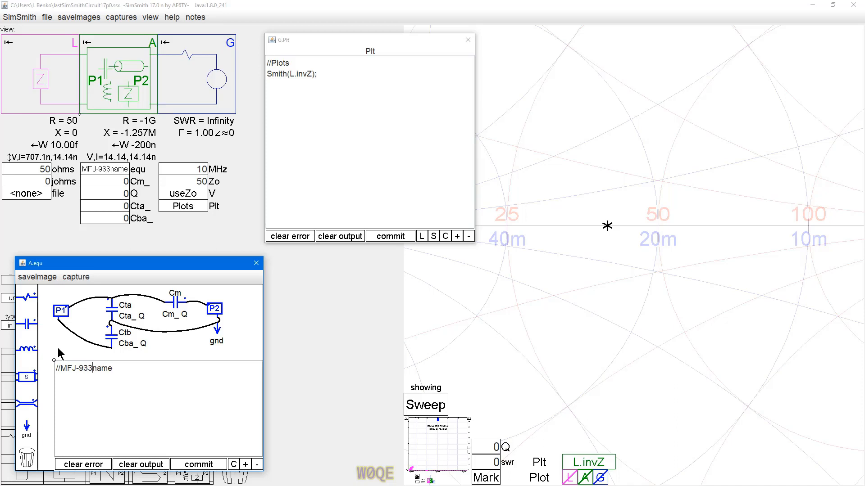
key("Delete")
key("Delete")
key("Delete")
key("Delete")
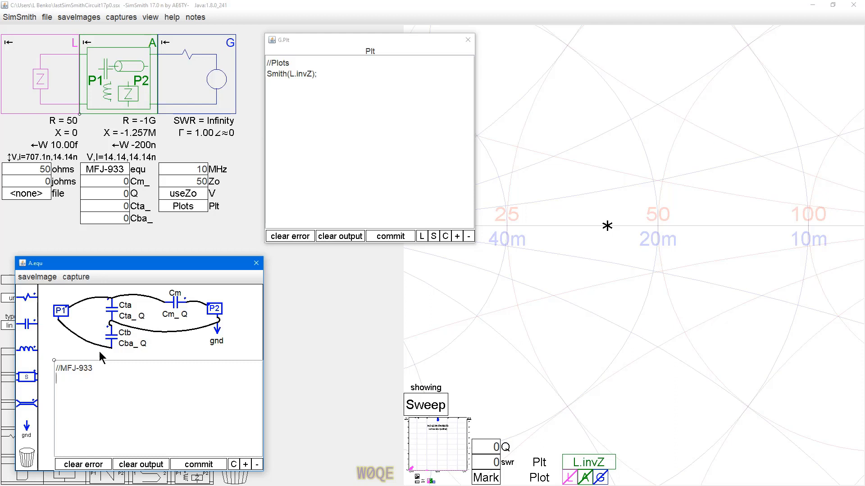
Step: Add the parameter line Cm_; Cta_; Ctb_ below the MFJ-933 comment to order the block's parameters
type("Cm_")
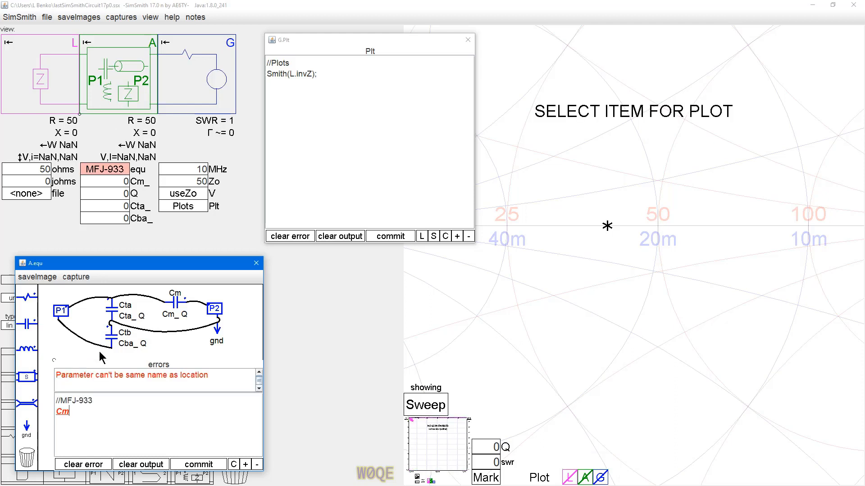
type(";")
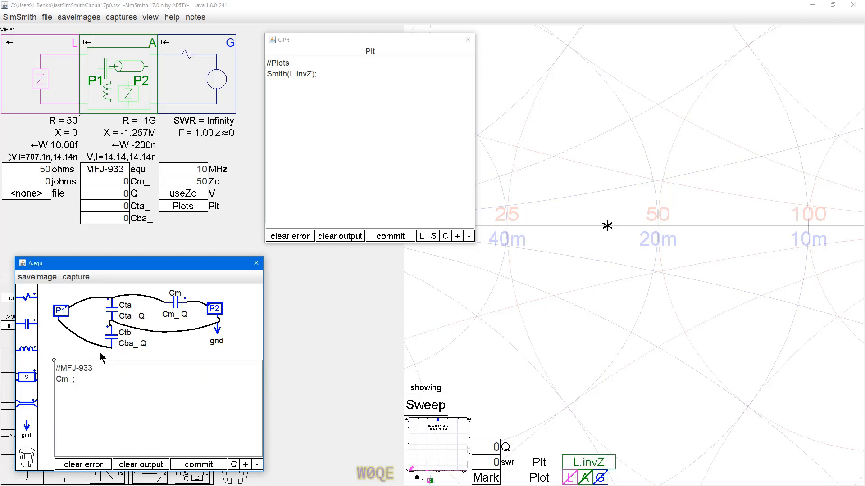
type(" Cta_; Ctb_")
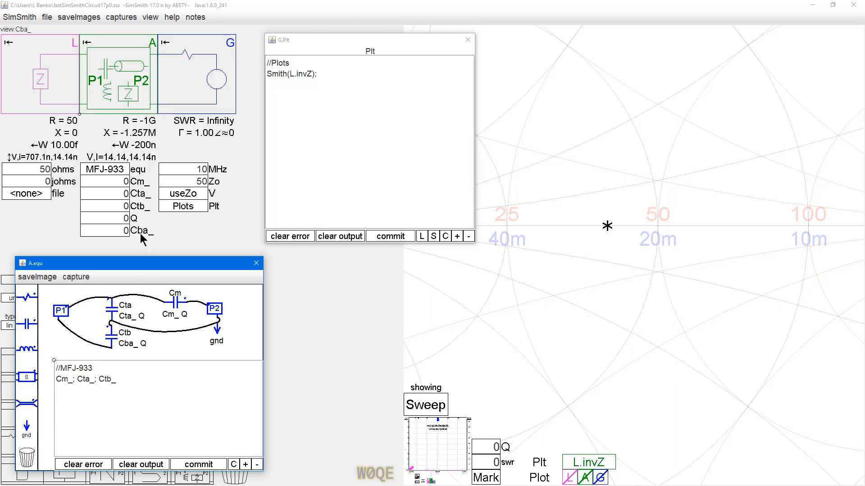
Step: Correct the value expression of capacitor Ctb to Ctb_ Q
left_click(127, 345)
key("Delete")
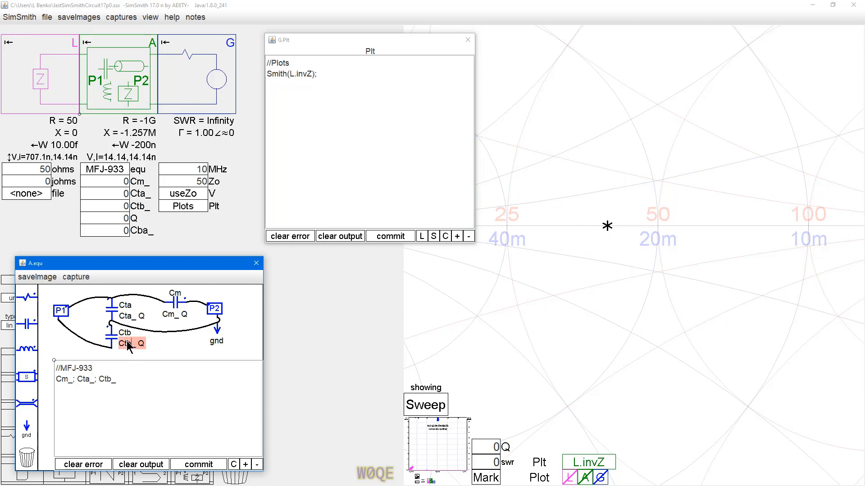
key("Return")
left_click(163, 399)
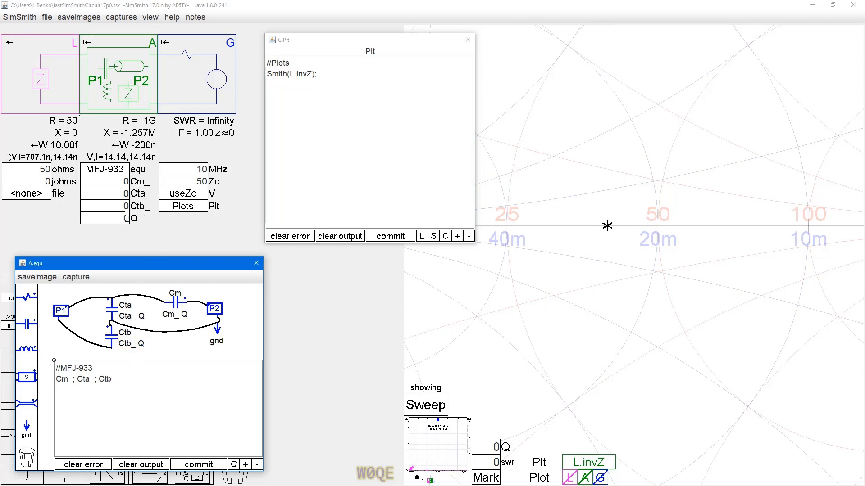
Step: Set block A's parameters to 20p for Cm_, 30p for Cta_ and 2000 for Q
left_click(121, 181)
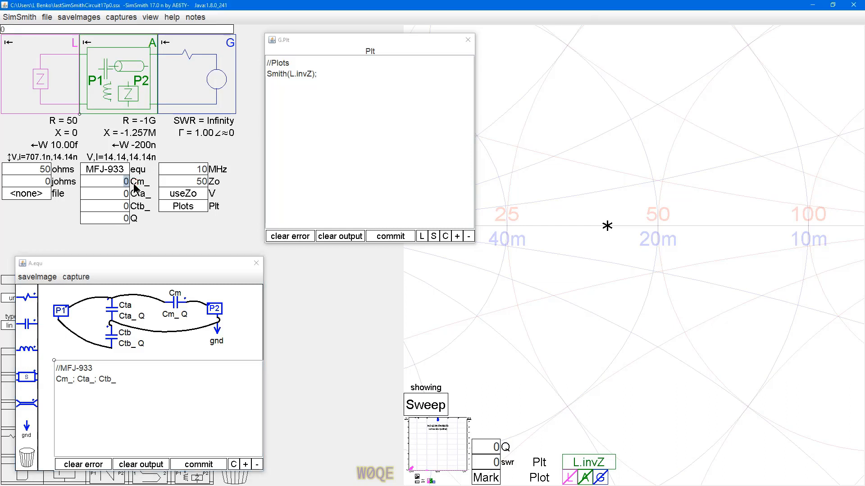
type("20p")
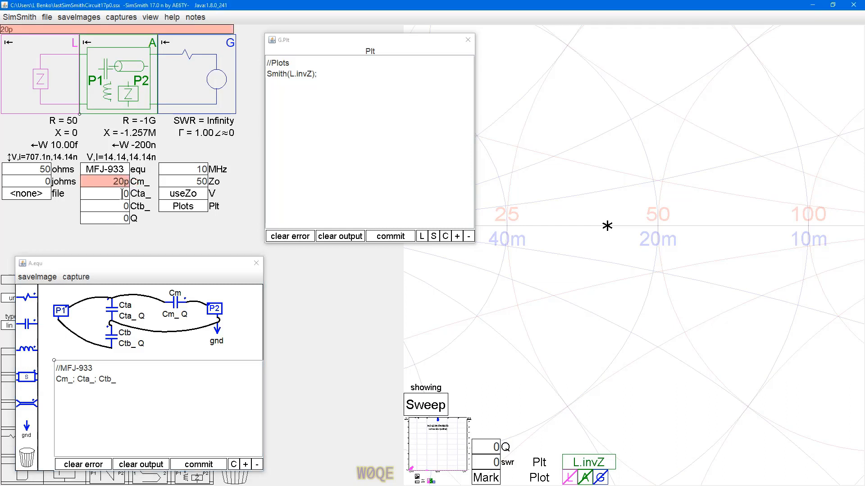
key("Tab")
type("30p")
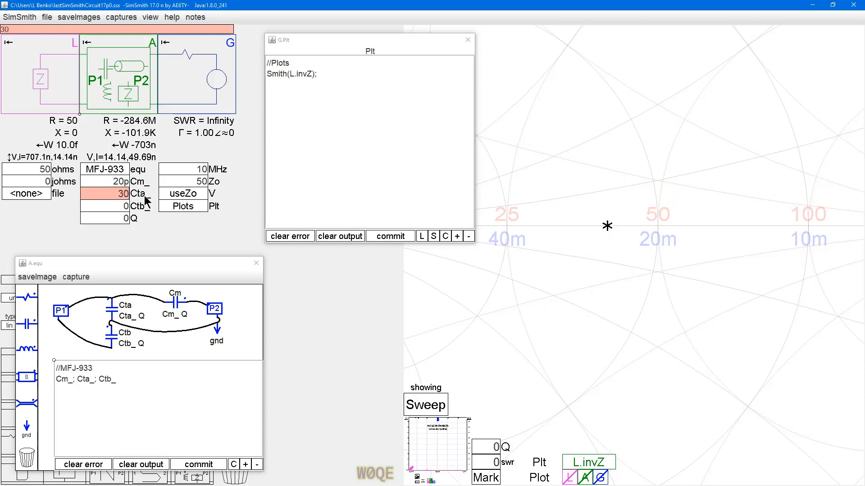
key("Return")
left_click_drag(114, 206, 136, 219)
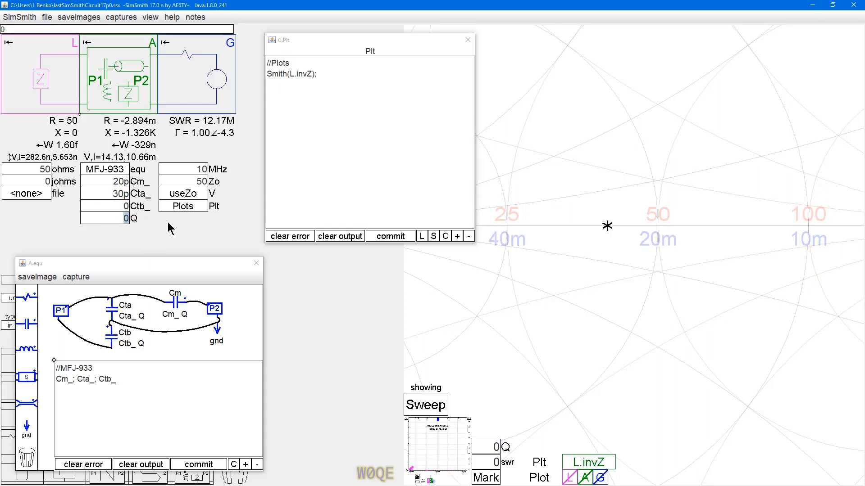
type("2000")
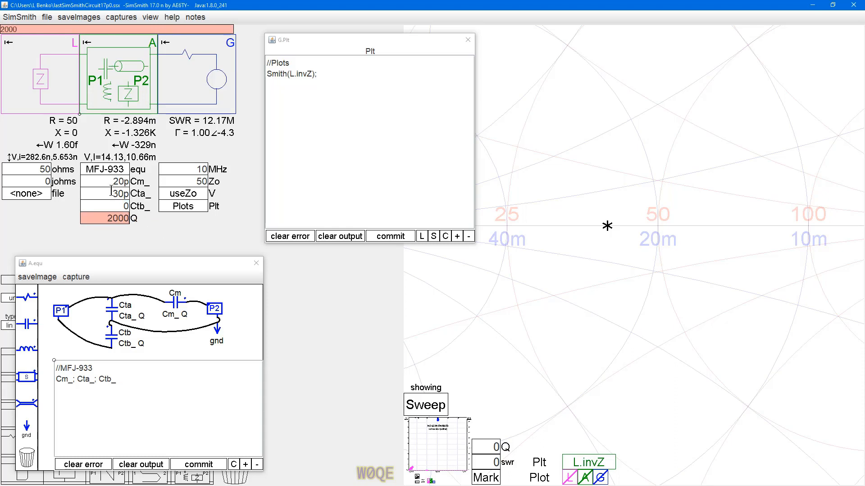
key("Return")
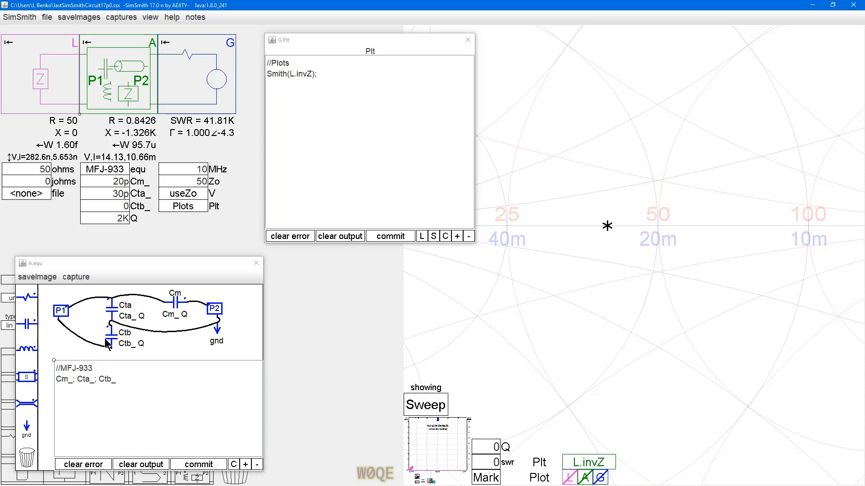
Step: Set the increment of block A's Cm_ parameter to 1p
right_click(92, 180)
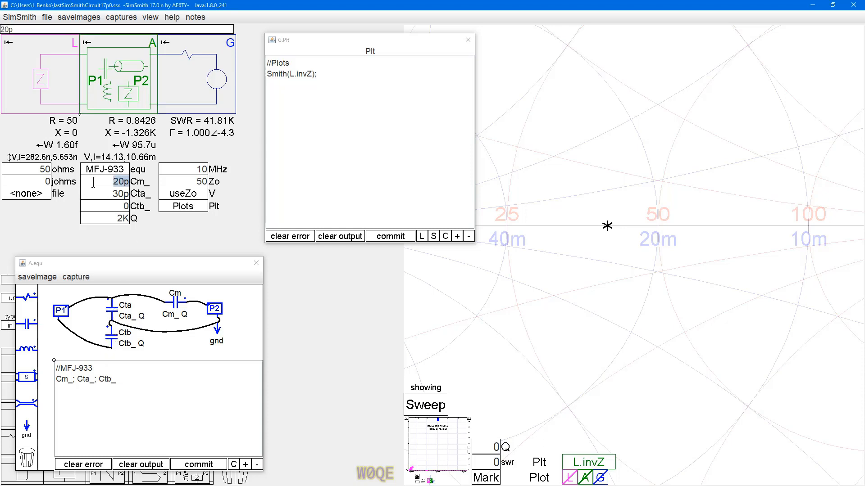
left_click(137, 206)
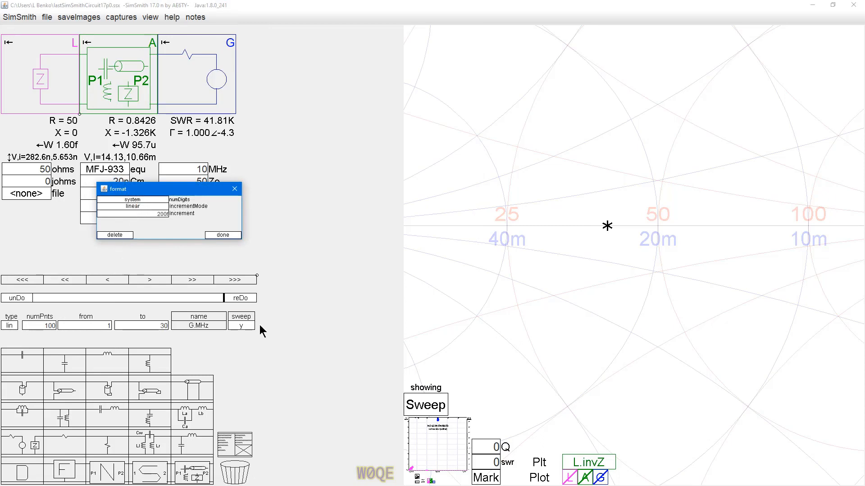
double_click(158, 213)
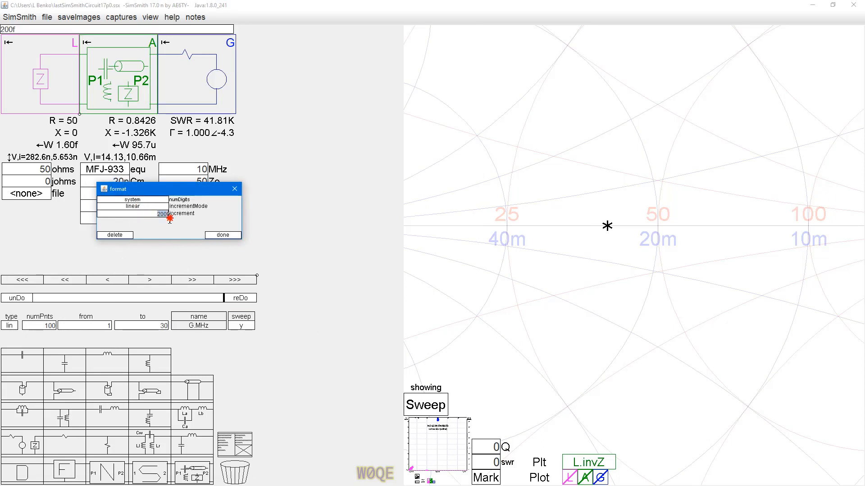
type("1p")
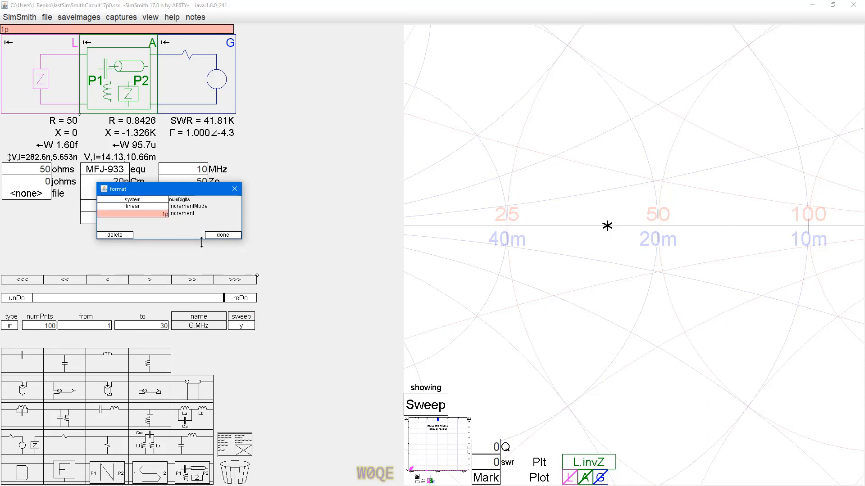
left_click(224, 235)
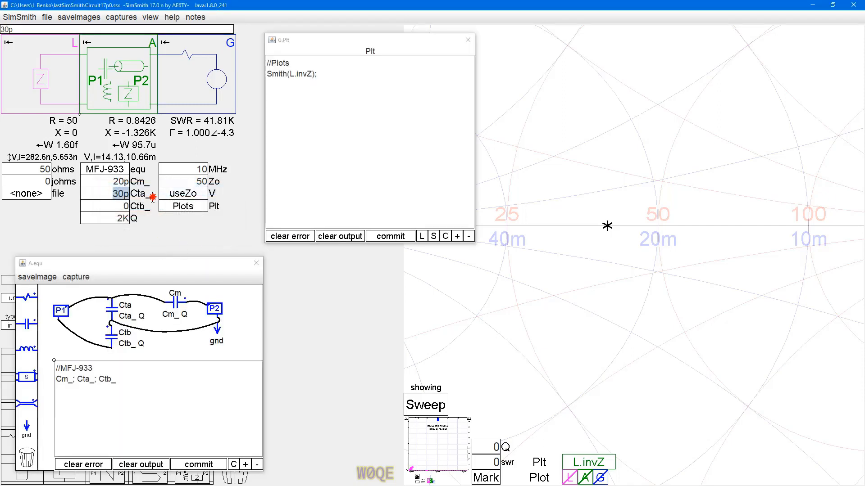
Step: Set the increment of block A's Cta_ parameter to 1p
right_click(118, 196)
left_click(172, 220)
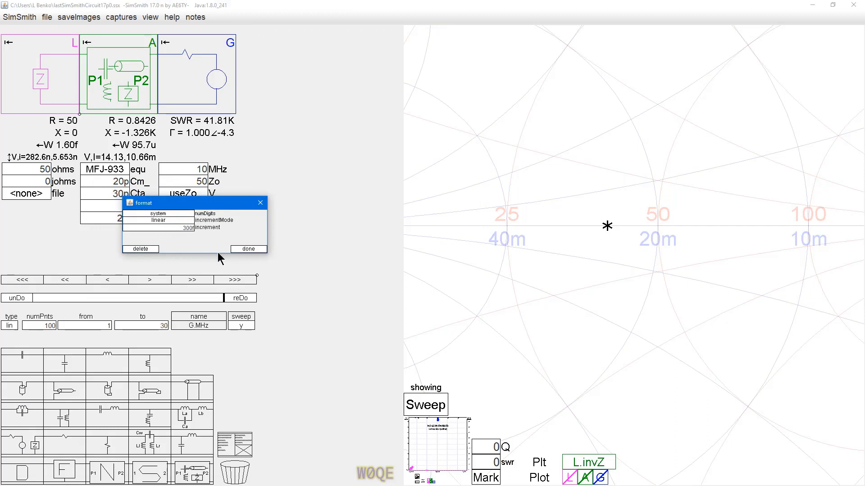
left_click(221, 231)
type("1p")
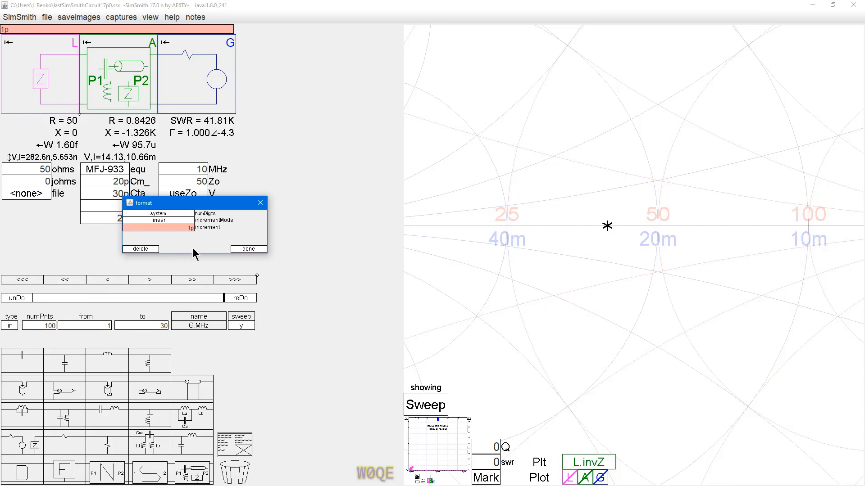
left_click(246, 249)
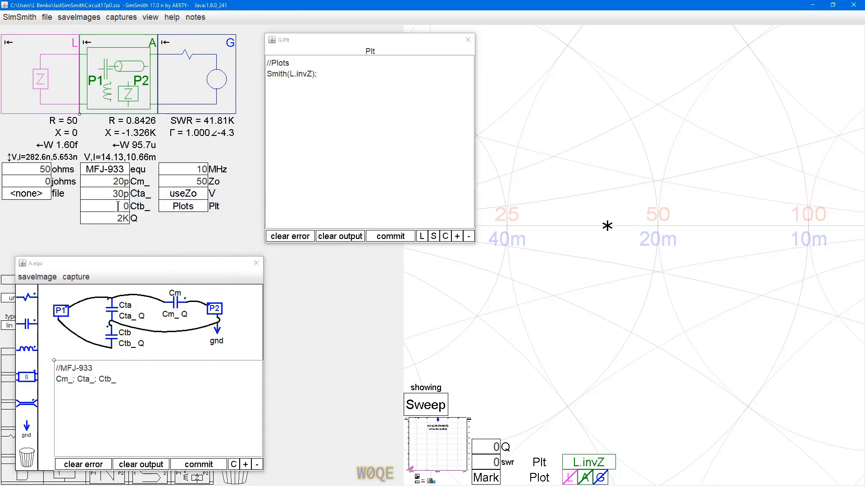
Step: Add the conditional line if(diff) Ctb_ = 67p + 12p - Cta_; below the parameter line in block A's equations
left_click(128, 382)
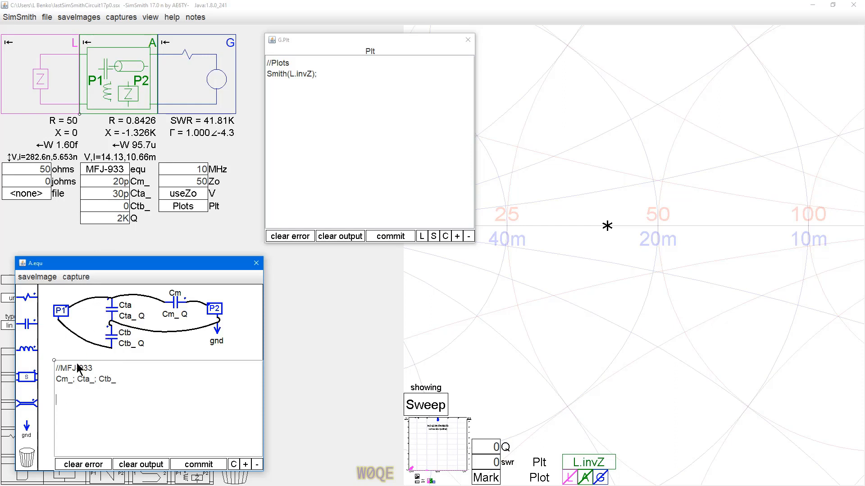
type("if")
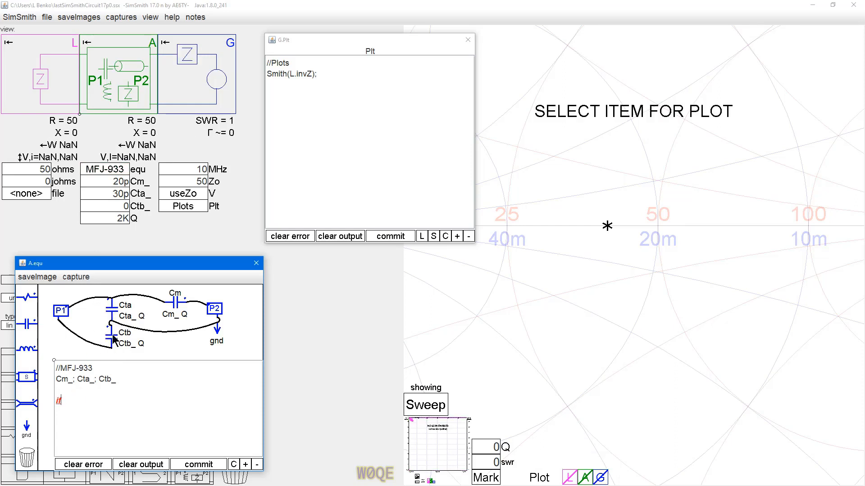
type("(diff)")
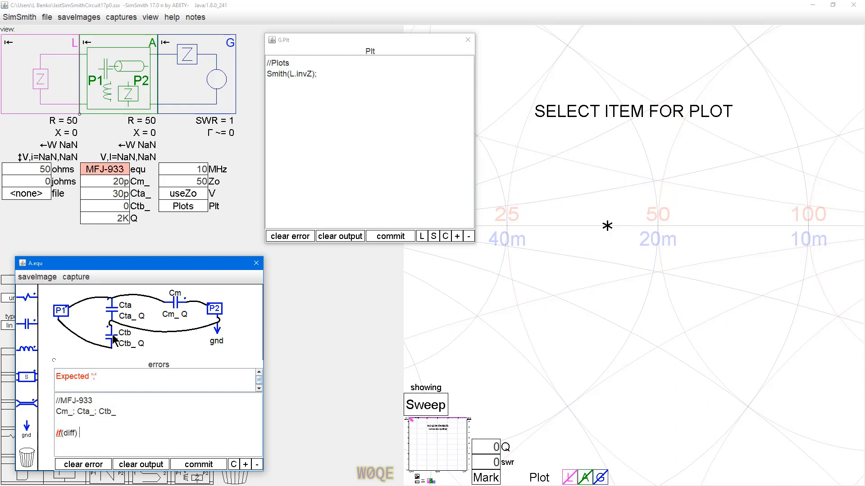
type(" Ctb_ = 67p + 12p - Cta")
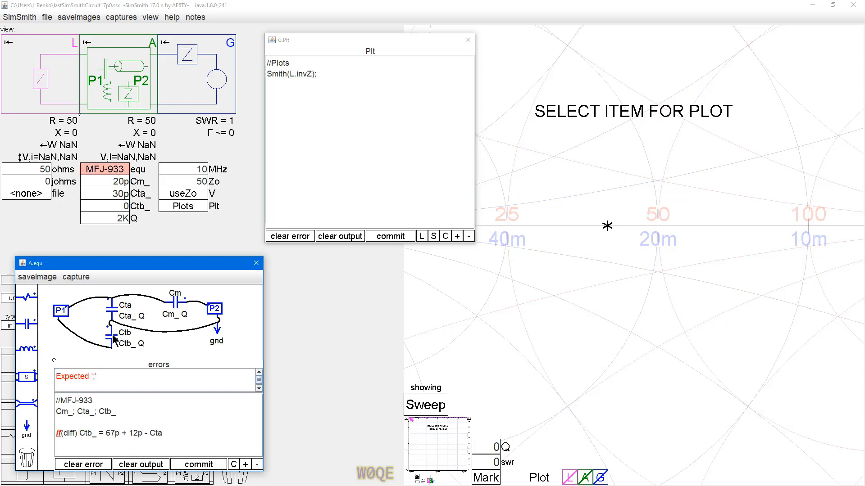
type("_")
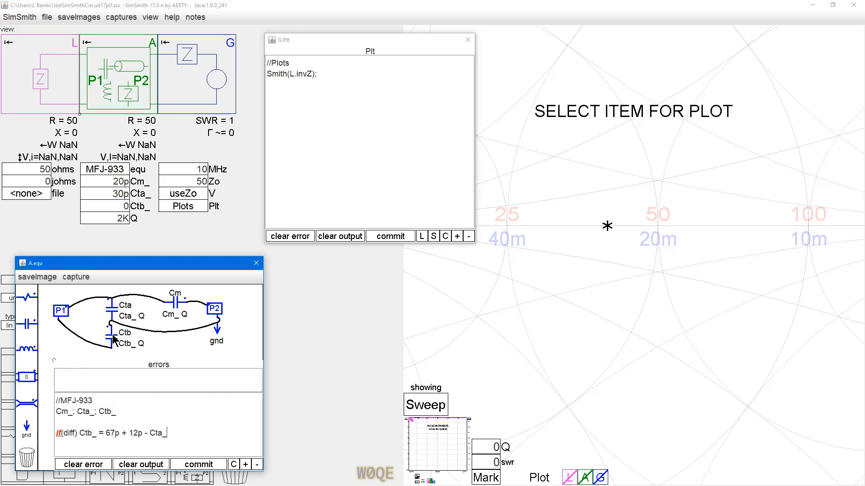
key("Return")
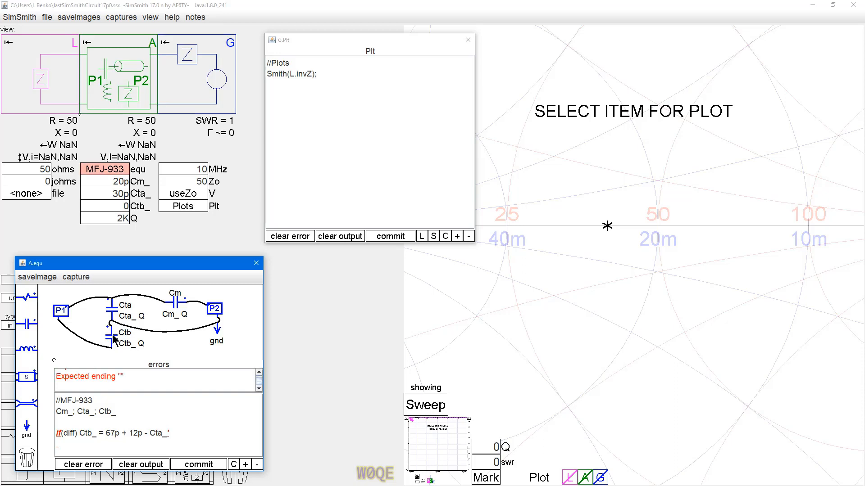
key("BackSpace")
type(";")
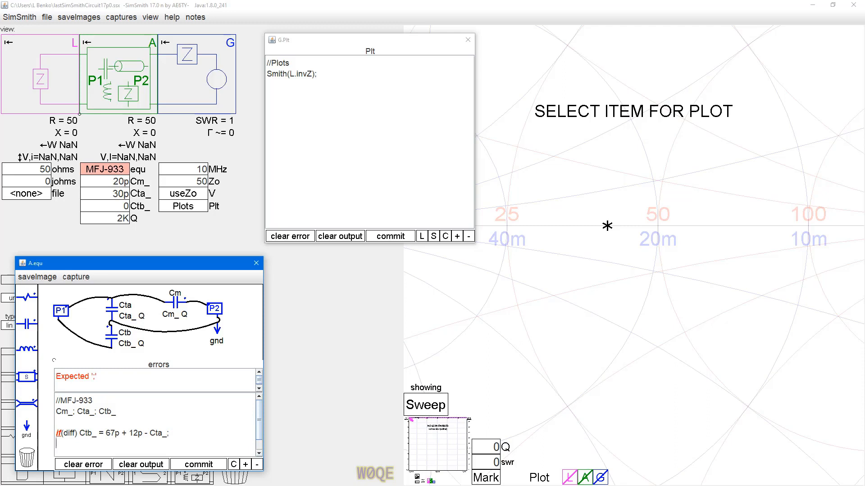
Step: Add the line else Ctb_ = Cta_; and end the Cm_; Cta_; Ctb_ line with a semicolon
type("else Ctb_; -")
key("BackSpace")
type("=")
key("BackSpace")
key("BackSpace")
key("BackSpace")
key("BackSpace")
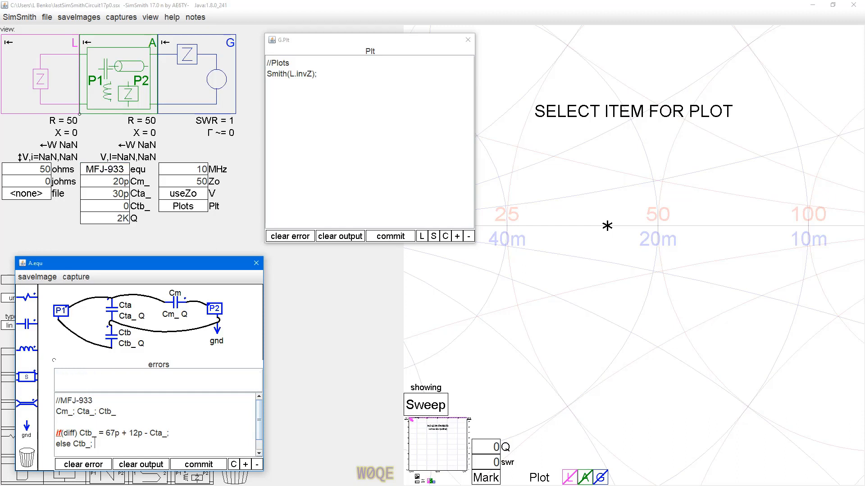
type("= ")
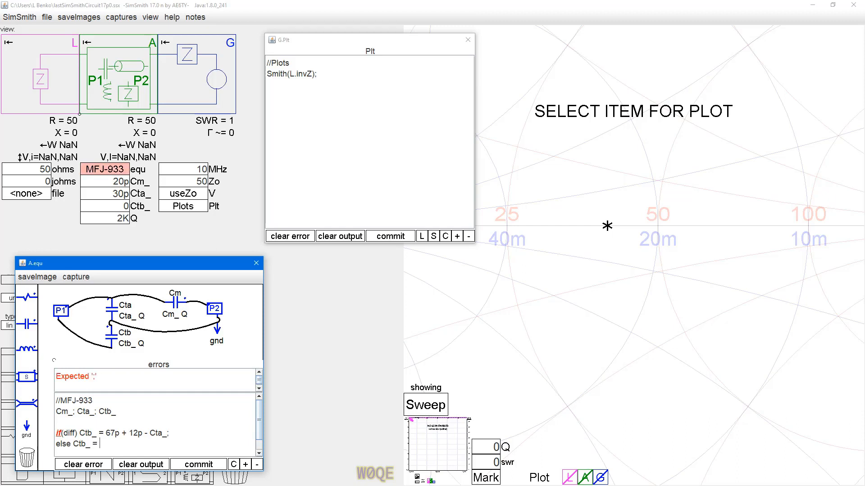
type("Ct")
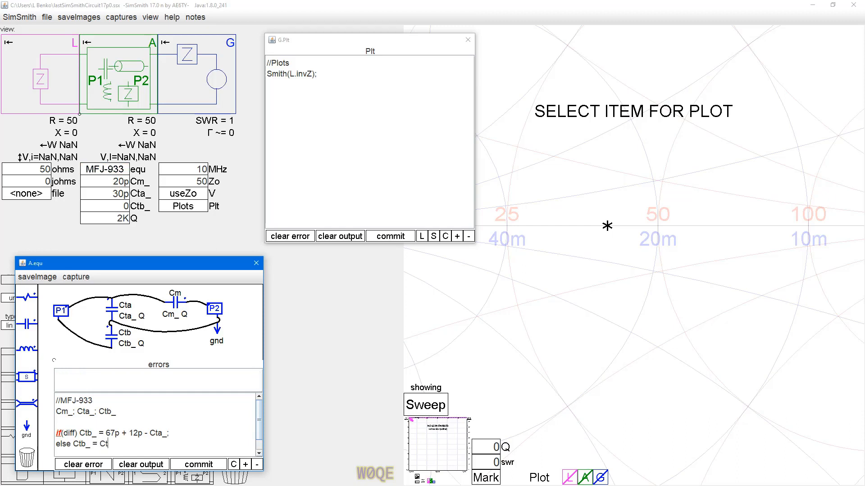
type("a_;")
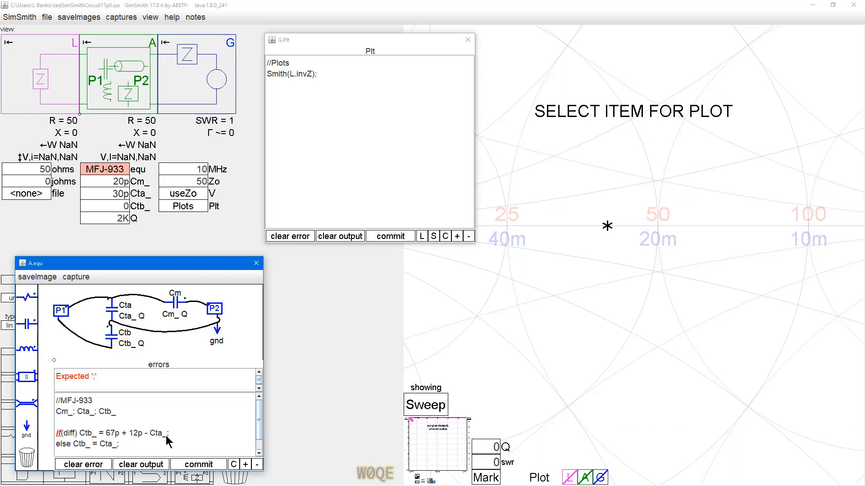
left_click(199, 465)
type(";")
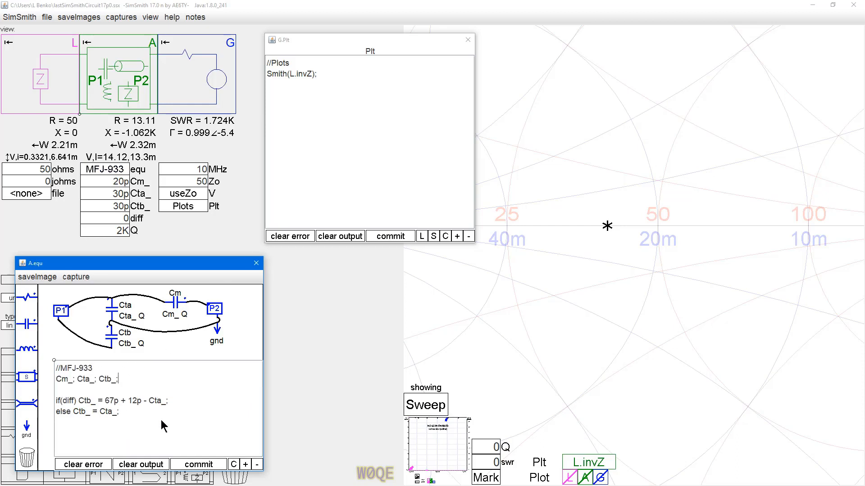
Step: Enlarge the text of block A's equations and shift the equation window and its text area down, away from the parameter list
left_click(245, 464)
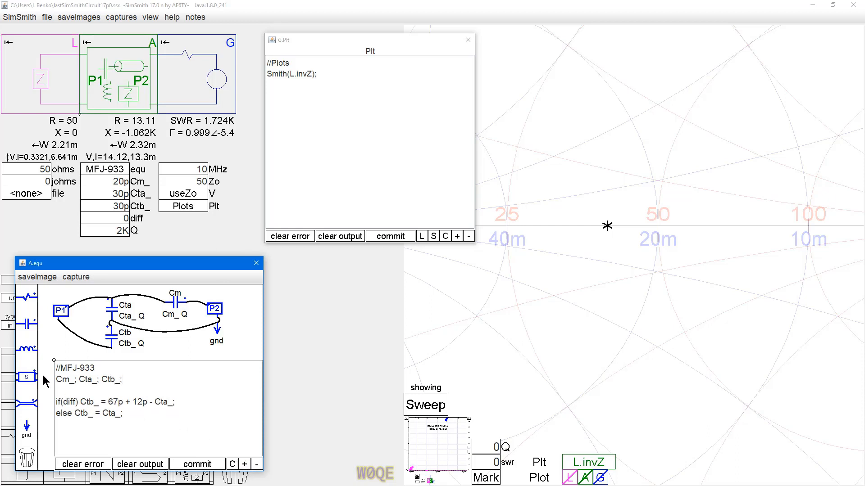
left_click_drag(172, 259, 172, 282)
left_click_drag(53, 360, 52, 382)
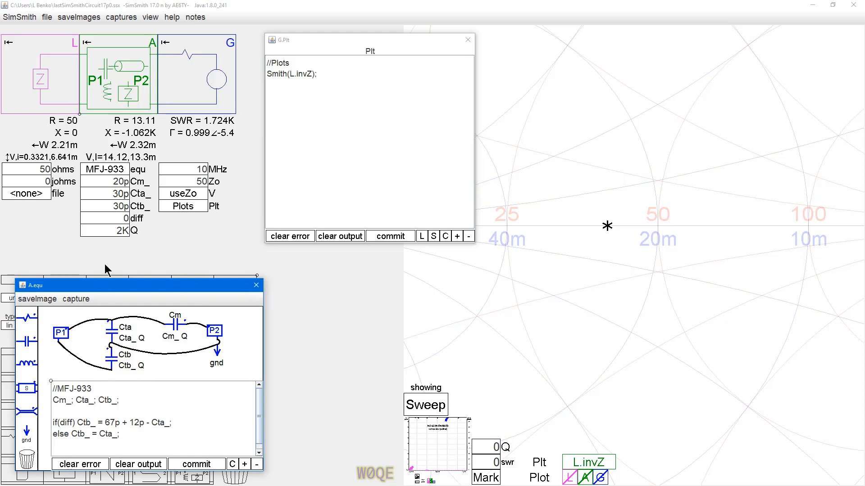
Step: Check the increment setting in the format options of block A's diff parameter
left_click(113, 218)
right_click(112, 219)
left_click(129, 235)
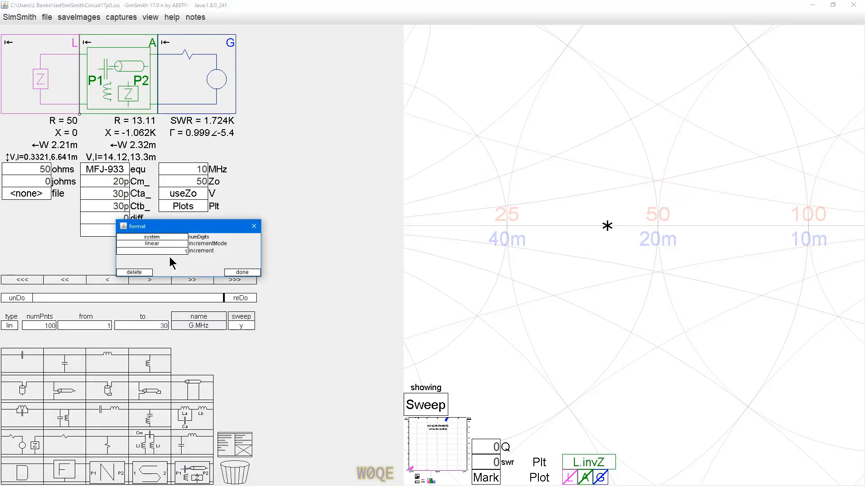
left_click(230, 272)
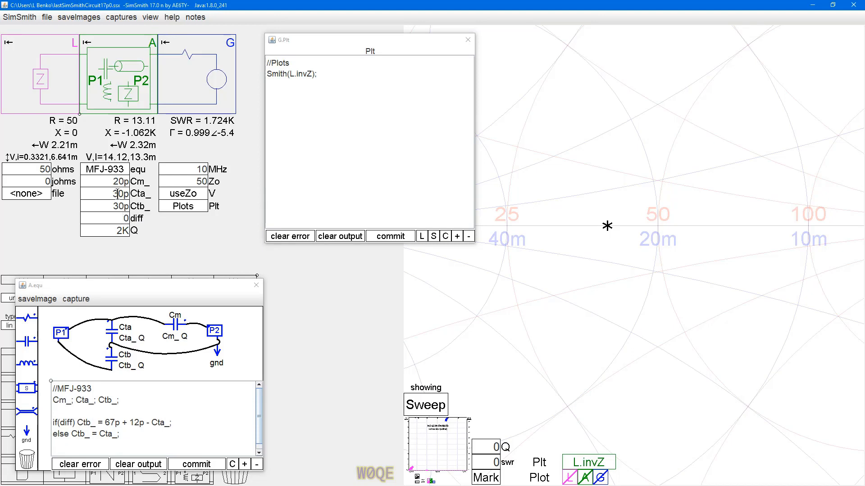
Step: Step Cta_ up and down with diff at 0 to check how Ctb_ follows, finishing at 36p
left_click(110, 194)
scroll(112, 194, "up", 2)
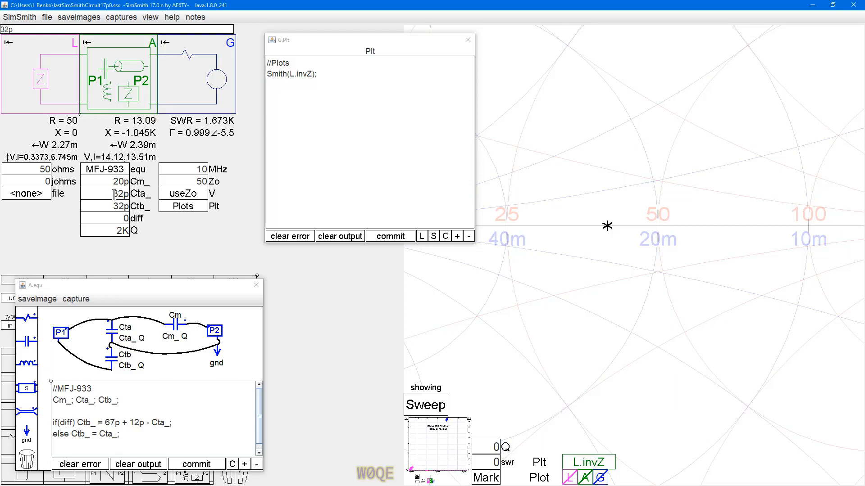
scroll(110, 194, "up", 6)
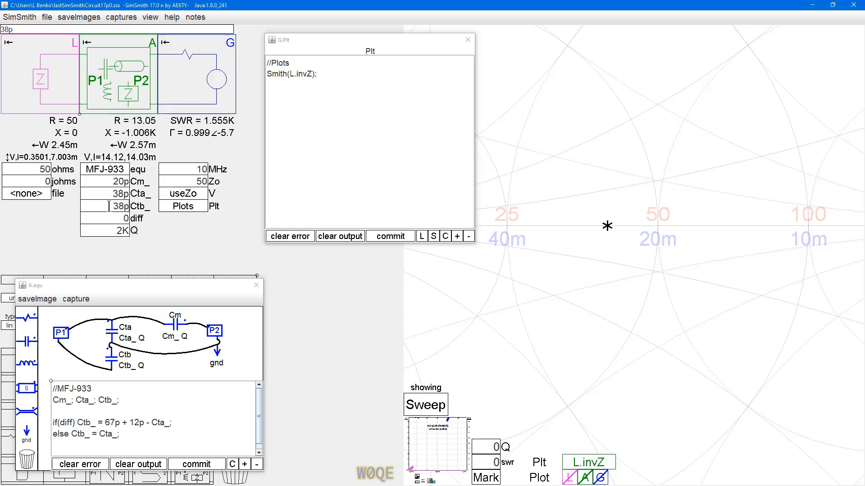
scroll(108, 194, "down", 4)
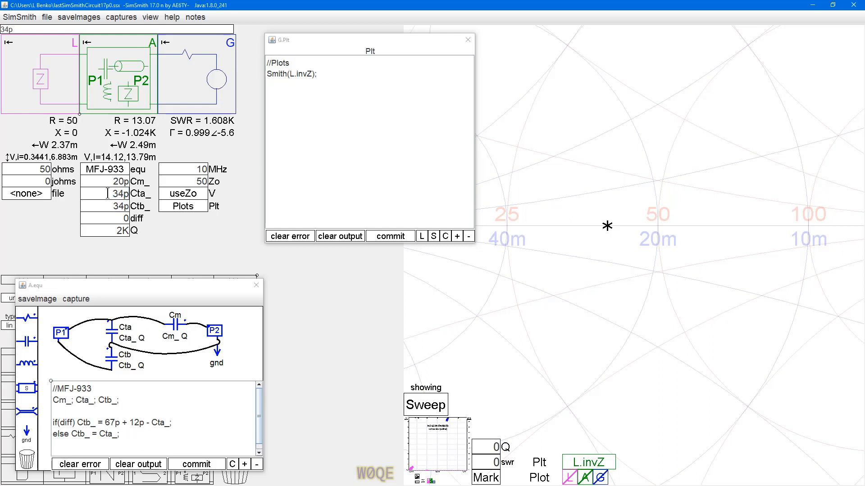
scroll(107, 194, "up", 3)
scroll(107, 194, "down", 1)
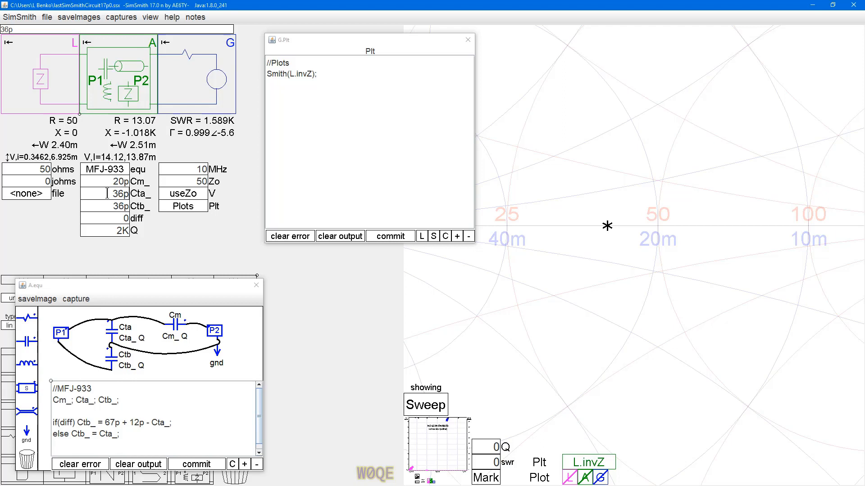
Step: Set diff to 1, lower Cta_ to 12p and raise it to 51p to check the differential behaviour of Ctb_
left_click(114, 218)
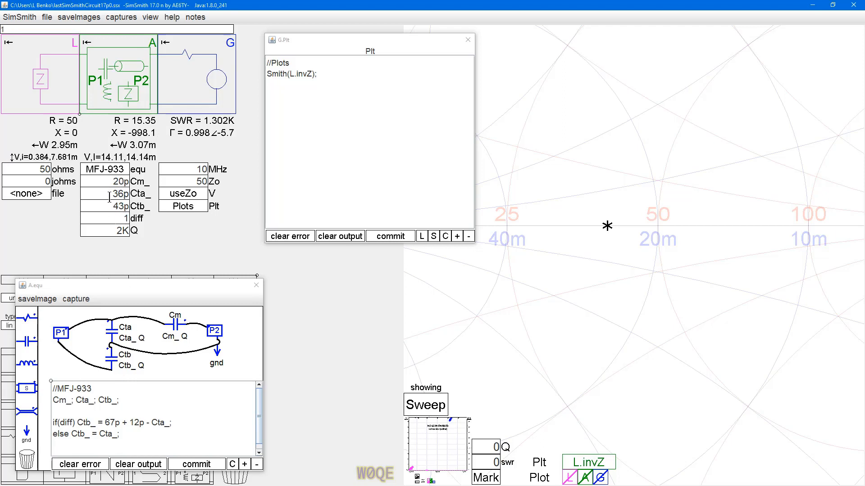
scroll(107, 194, "down", 14)
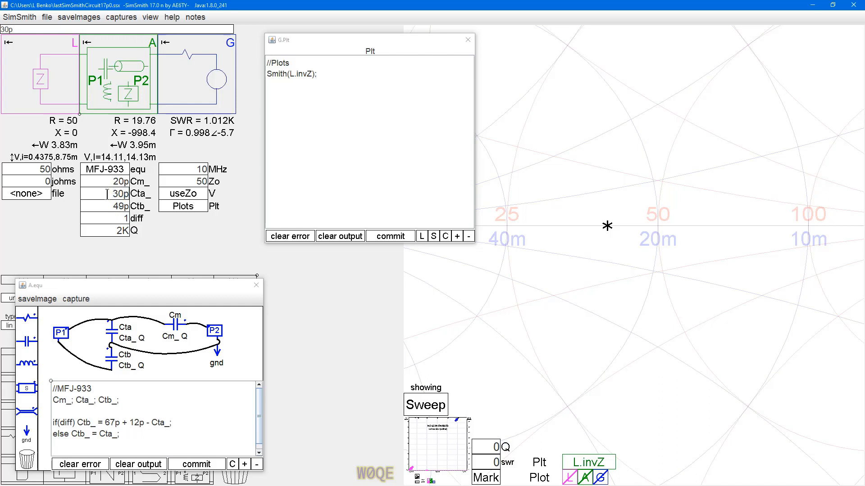
scroll(107, 194, "down", 7)
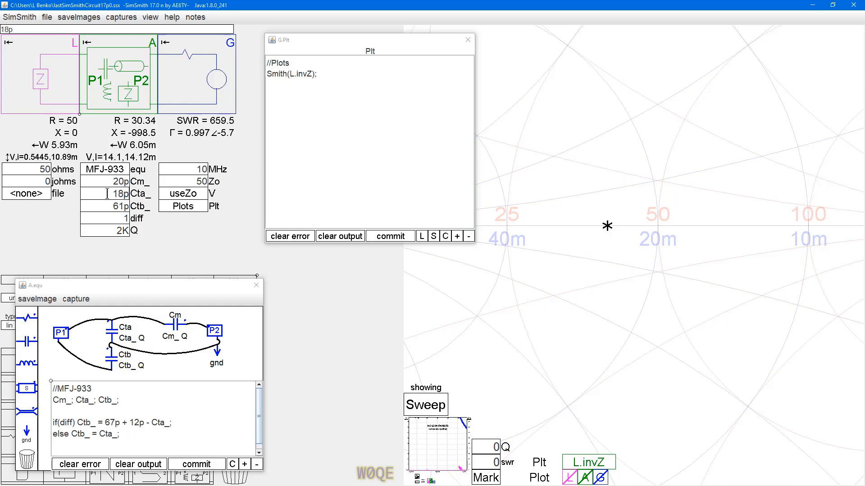
scroll(107, 194, "down", 3)
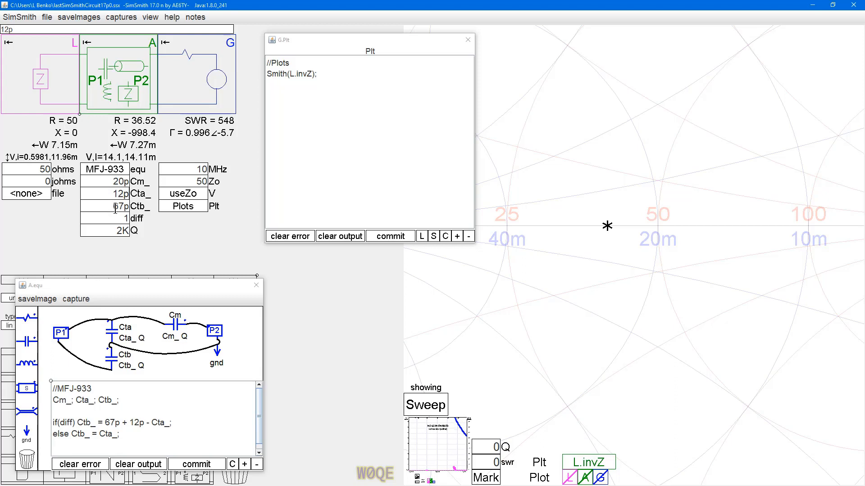
scroll(102, 193, "up", 18)
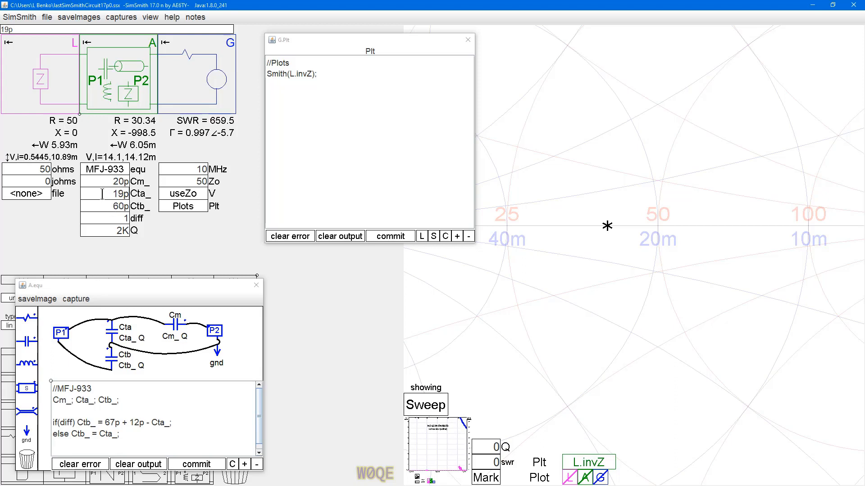
scroll(102, 193, "up", 15)
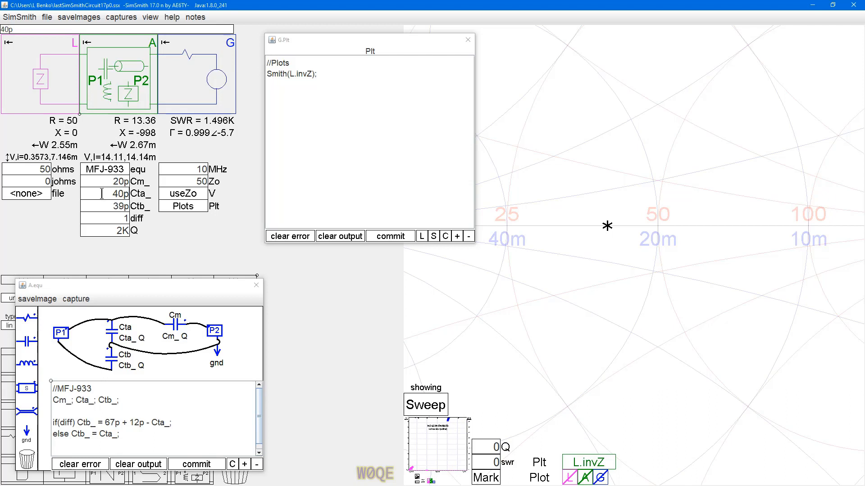
scroll(102, 193, "up", 11)
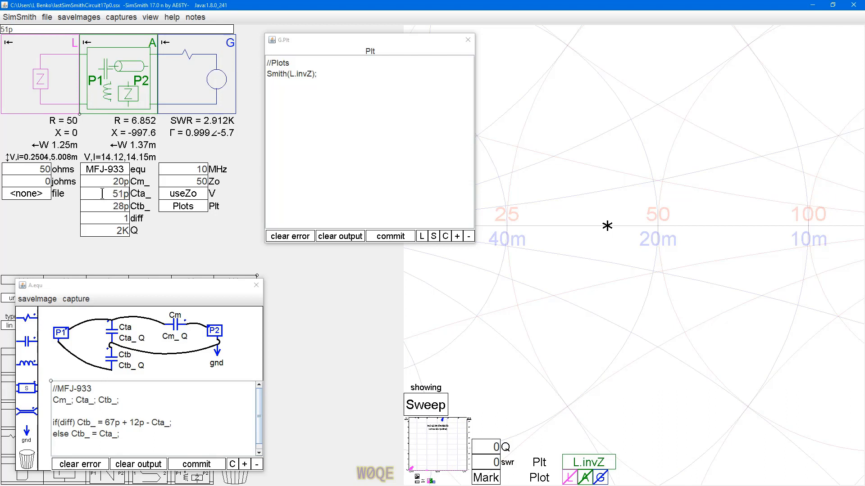
Step: Raise Cta_ to 67p and close block A's equation window and the plot definition window
scroll(103, 194, "up", 10)
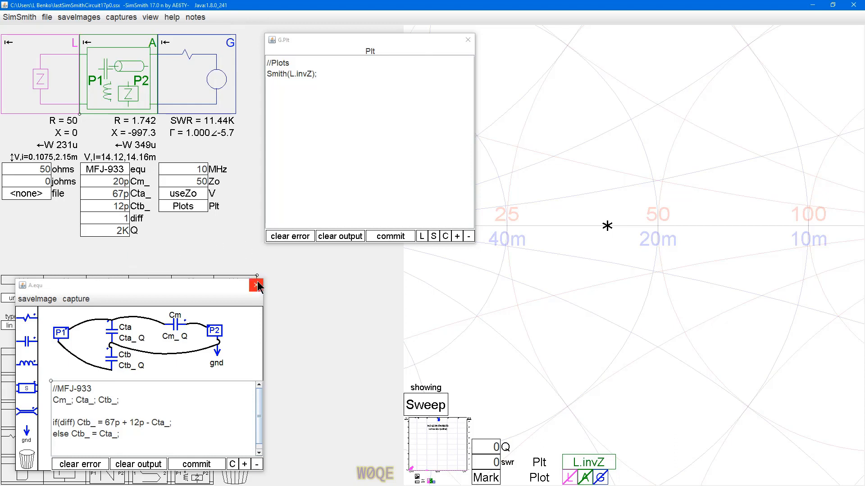
left_click_drag(363, 44, 353, 47)
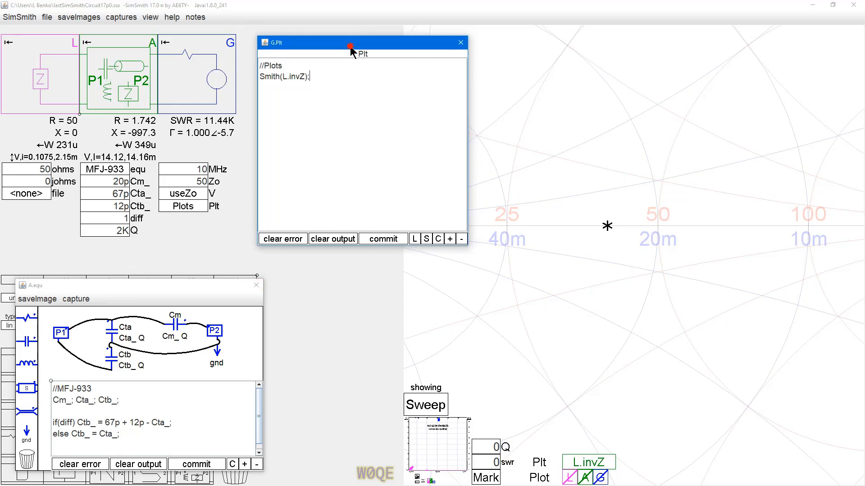
left_click(256, 285)
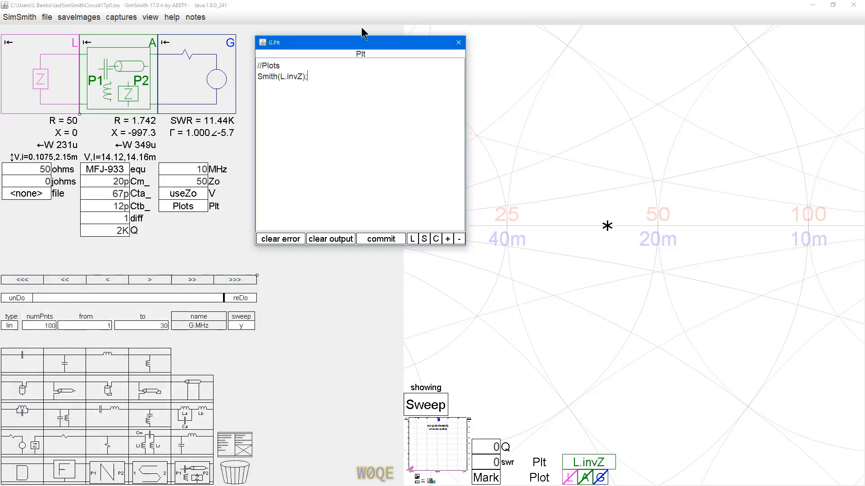
left_click(458, 43)
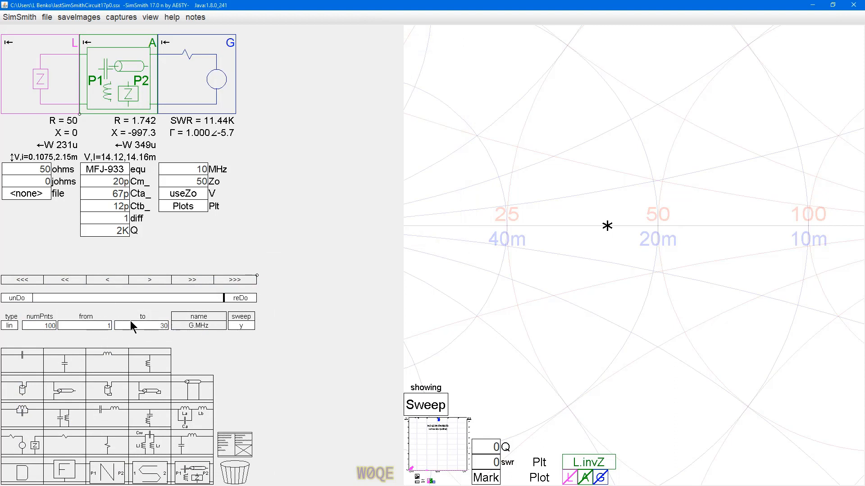
Step: Set the start of the G.MHz frequency sweep to 3
left_click(105, 327)
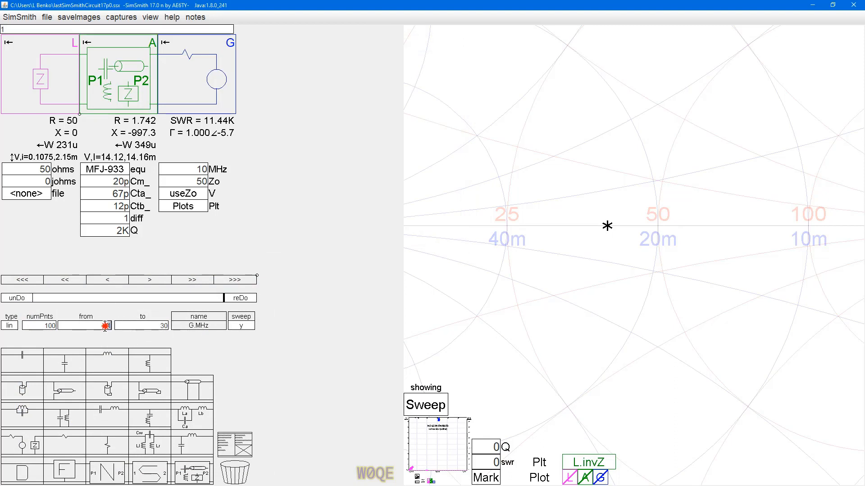
type("3")
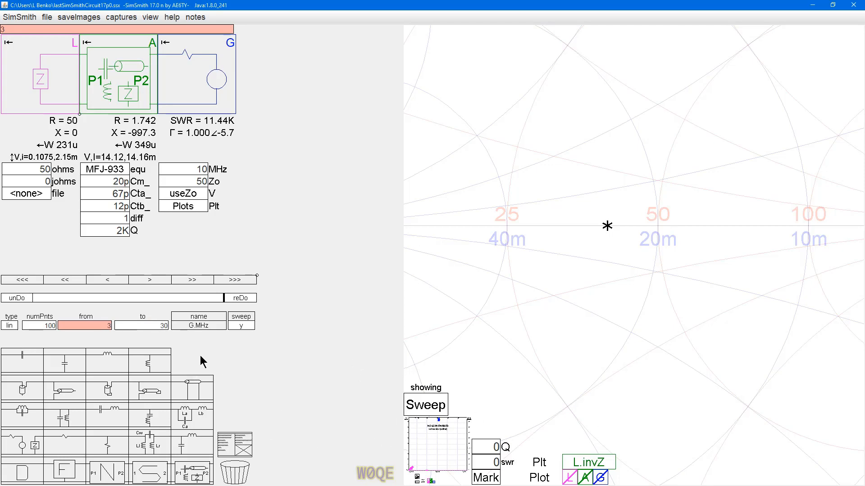
key("Return")
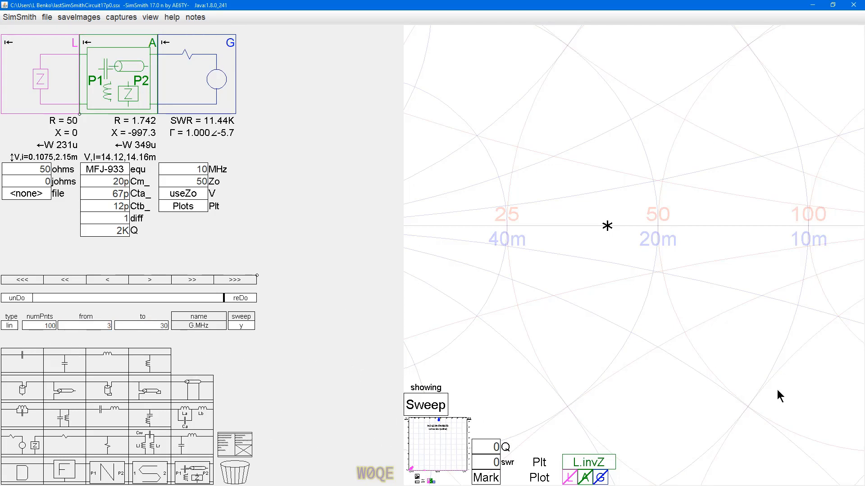
Step: Change the L.invZ trace colour to orange and display the trace on the Smith chart
scroll(612, 358, "down", 5)
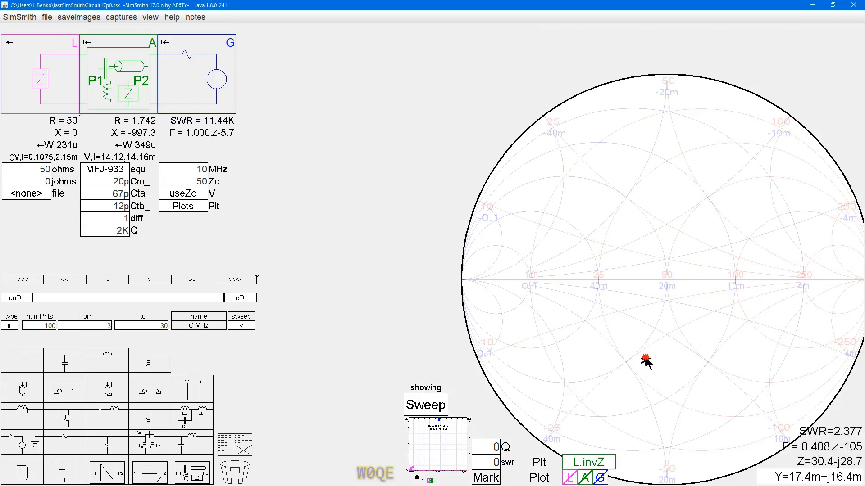
left_click(582, 464)
right_click(582, 463)
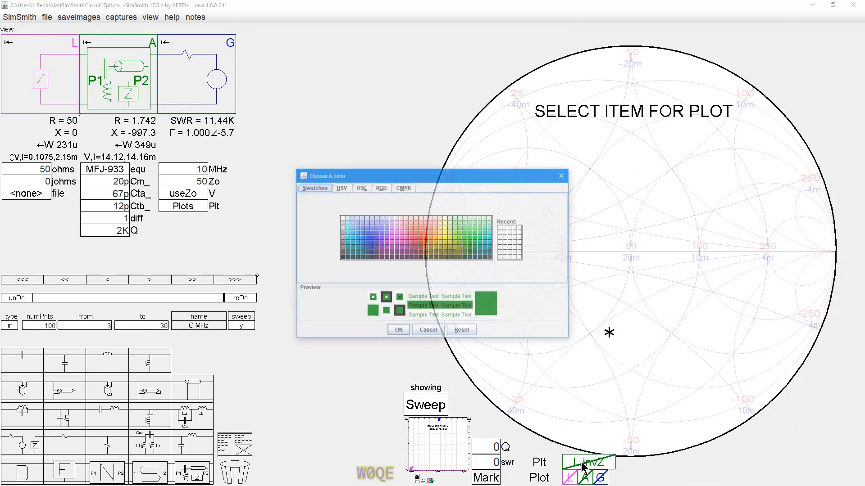
left_click(435, 238)
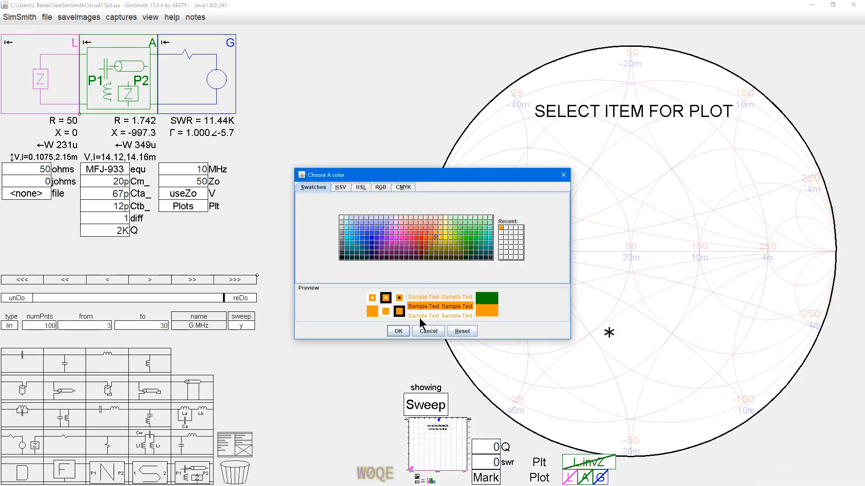
left_click(398, 332)
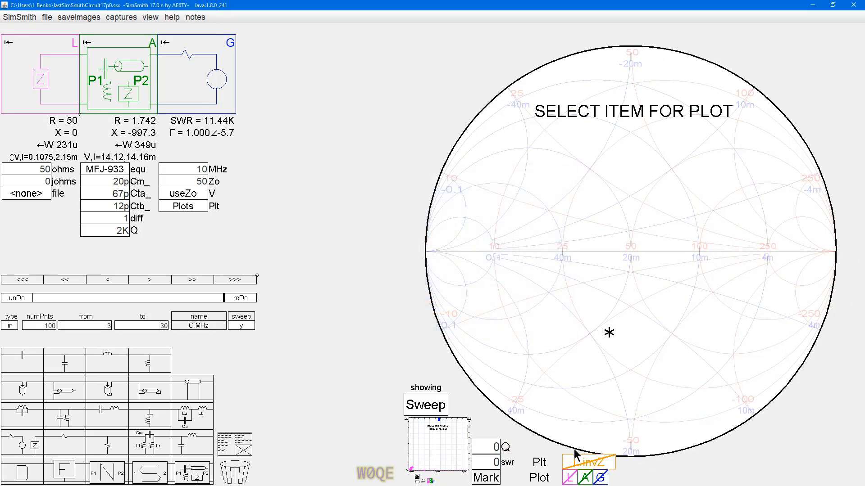
left_click(588, 463)
scroll(839, 242, "up", 10)
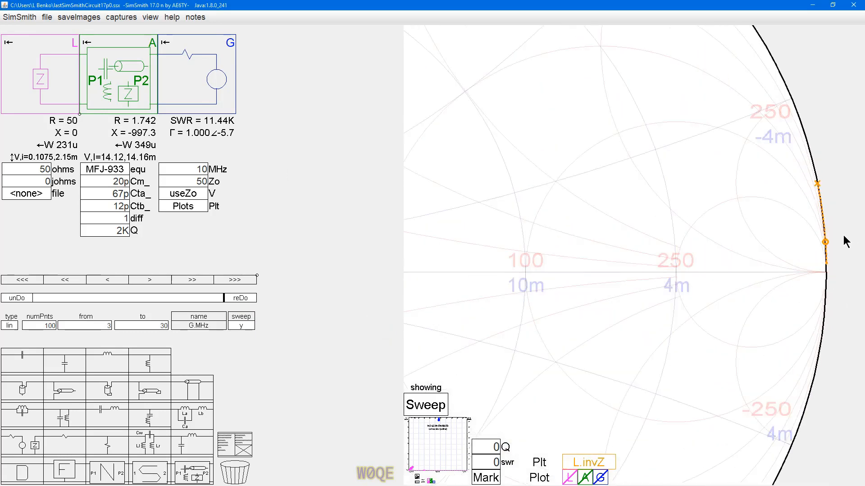
mouse_move(637, 258)
left_mouse_down()
mouse_move(615, 232)
mouse_move(619, 241)
left_mouse_up()
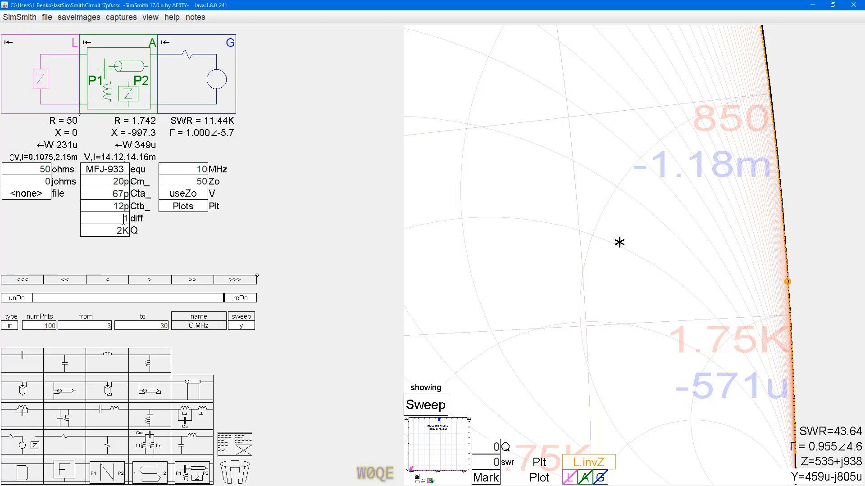
Step: Add A.Cm_ and A.Cta_ to the list of sweep parameters
left_click(199, 317)
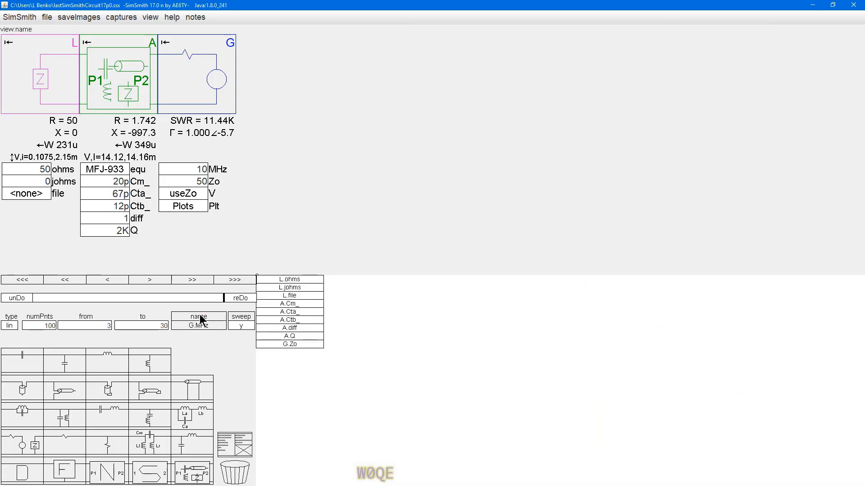
left_click(283, 304)
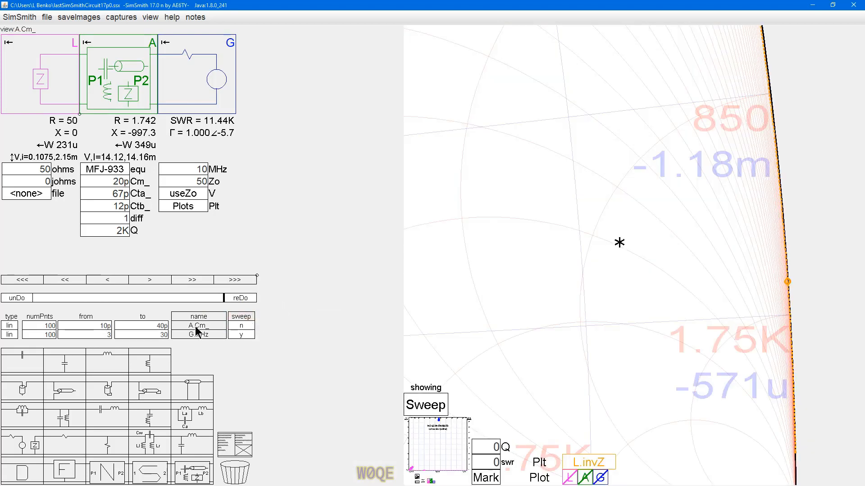
left_click(204, 315)
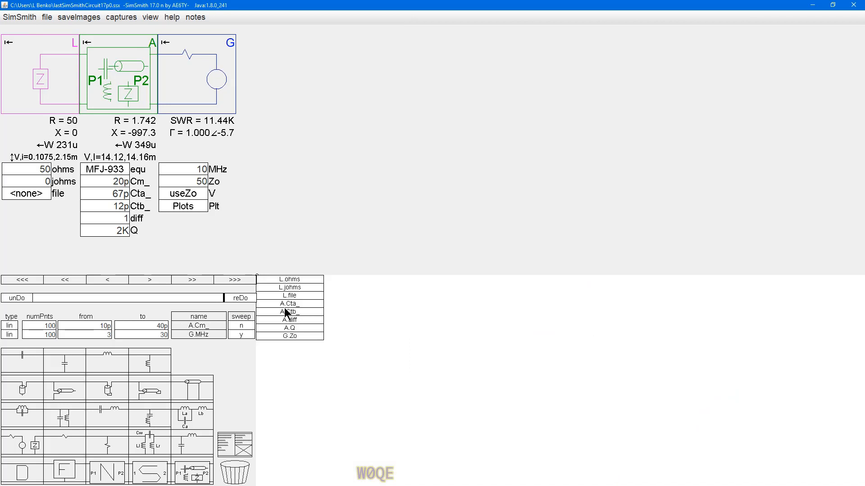
left_click(285, 303)
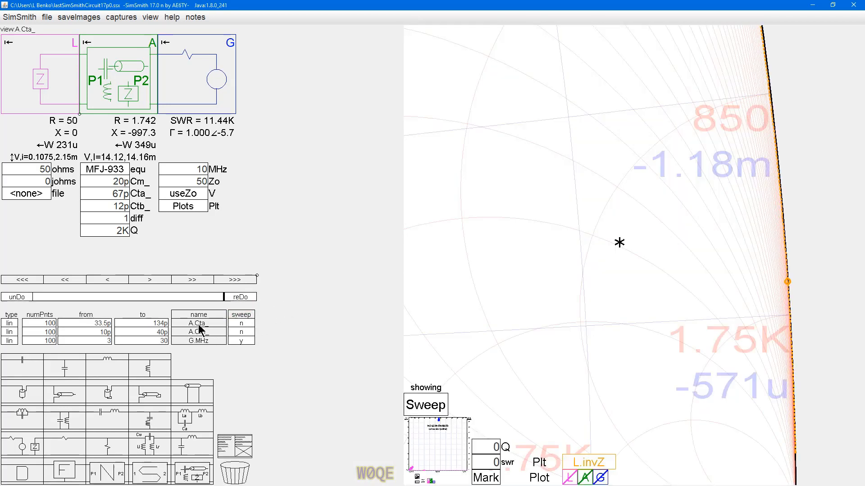
Step: Enable sweeping for A.Cta_ and A.Cm_ and disable it for G.MHz
left_click(241, 323)
left_click(241, 332)
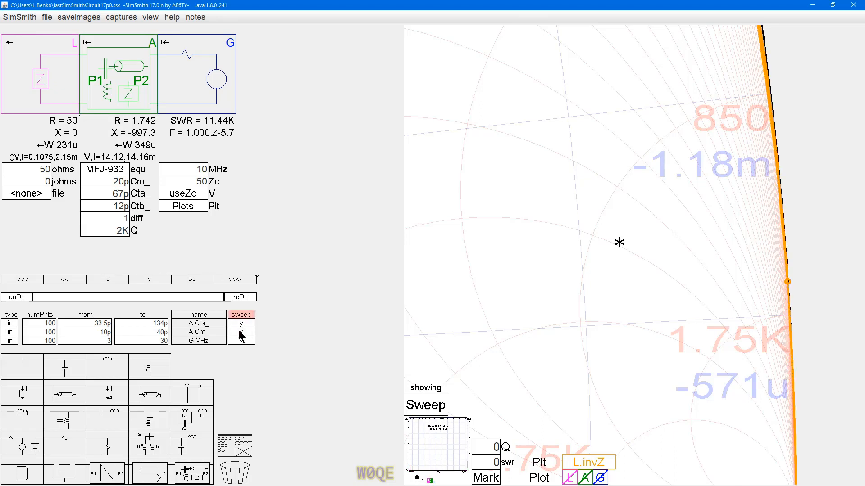
left_click(240, 341)
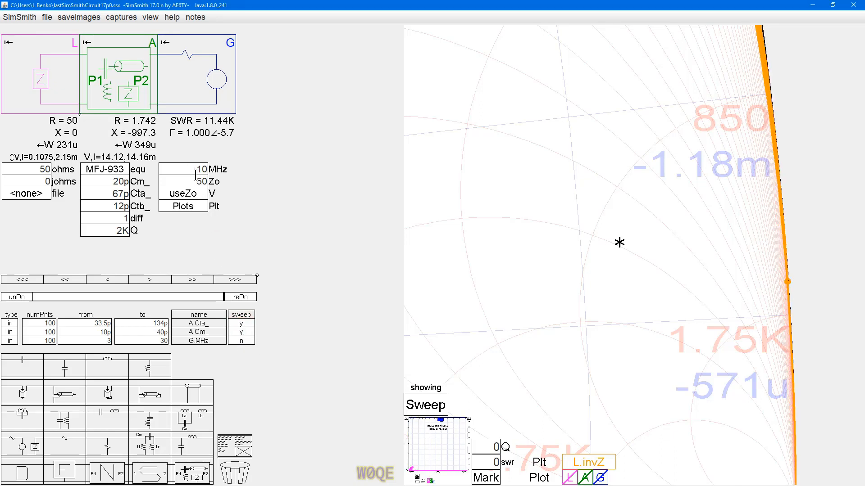
Step: Set the A.Cta_ sweep range to run from 5p to 51p
scroll(781, 205, "down", 3)
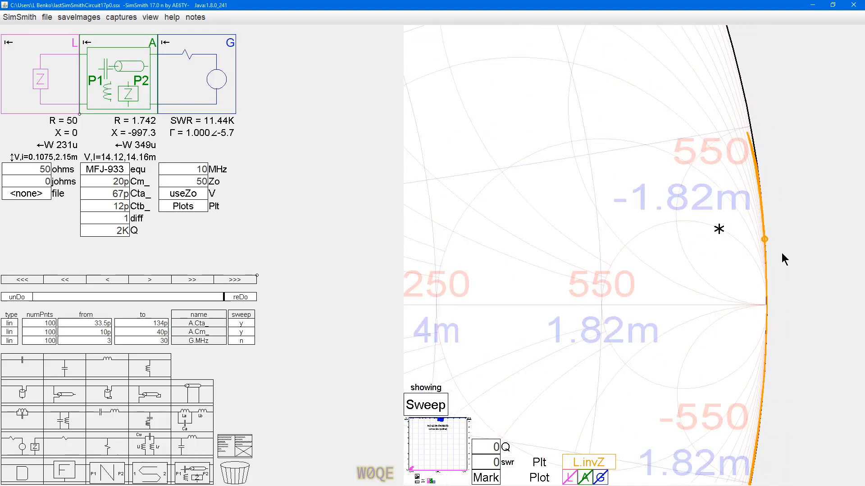
scroll(706, 293, "down", 1)
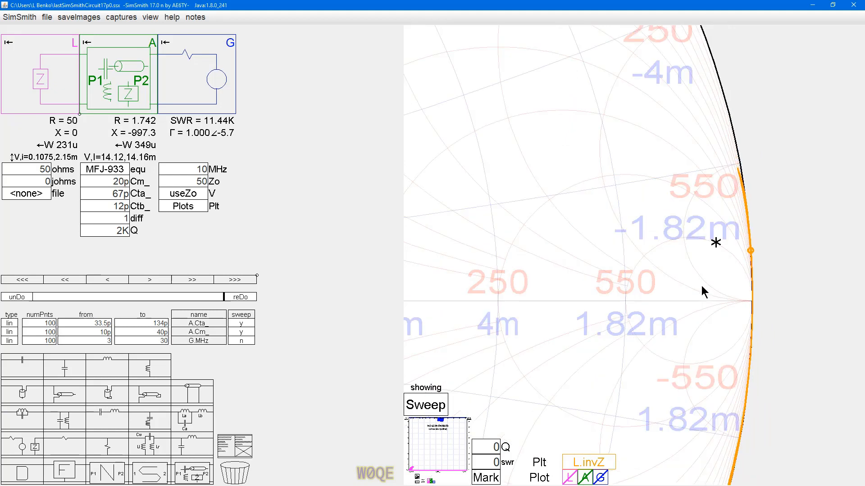
left_click(675, 262)
left_click_drag(675, 263, 663, 261)
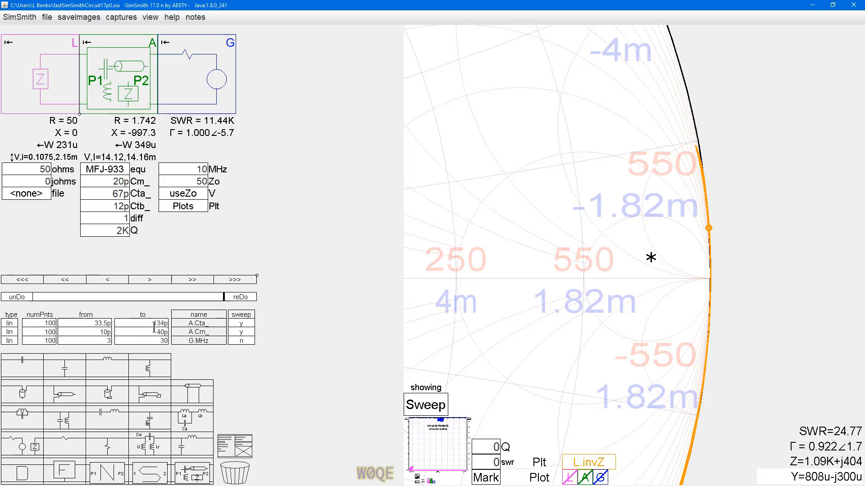
left_click_drag(92, 323, 119, 327)
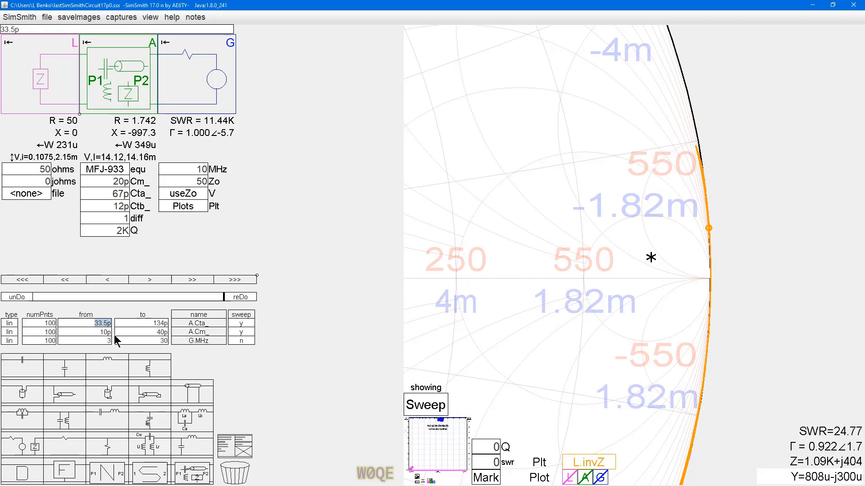
type("5p")
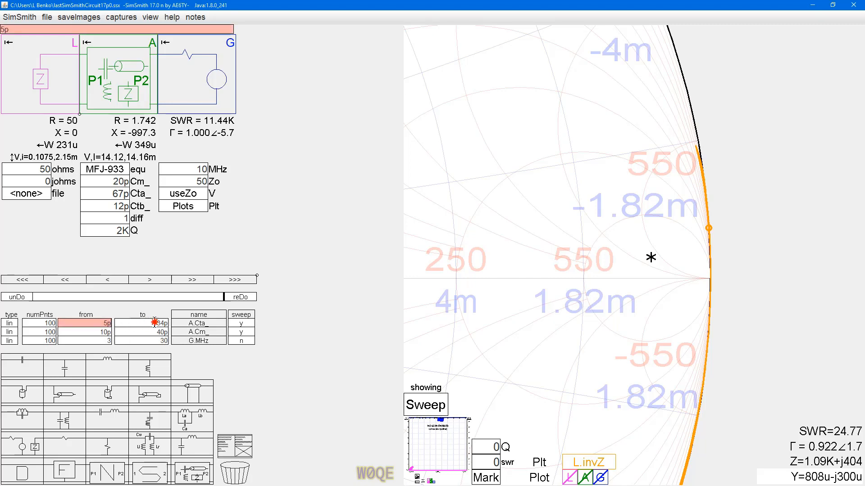
left_click_drag(148, 322, 190, 327)
type("51p")
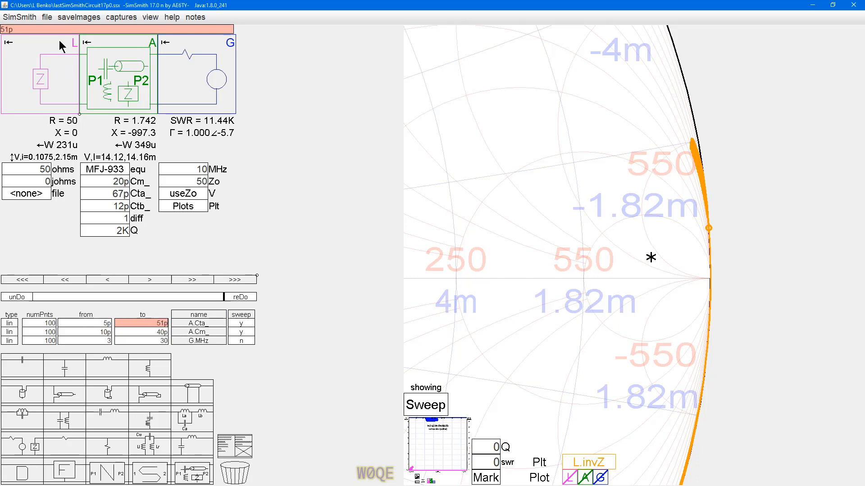
Step: Check the Max/Min value ratio setting in the program preferences
left_click(18, 18)
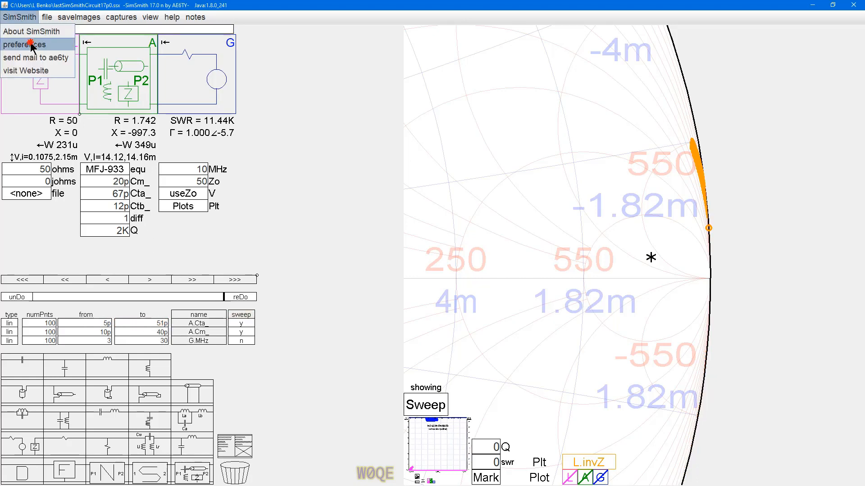
left_click(34, 40)
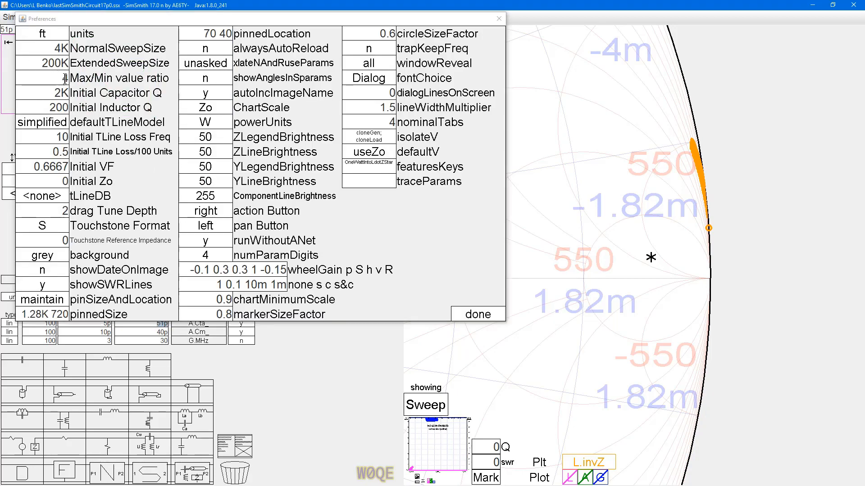
left_click(476, 314)
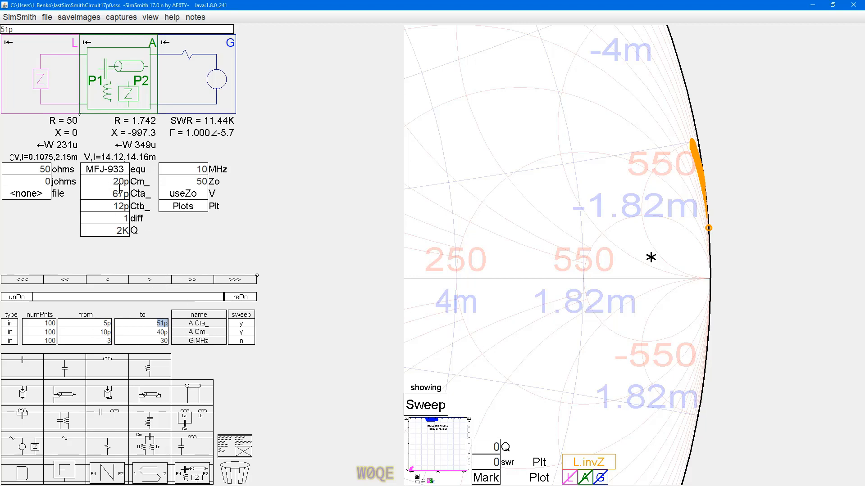
Step: Reorder the sweep list with A.Cm_ above A.Cta_ and set the A.Cm_ range from 5p to 51p
left_click_drag(193, 331, 196, 328)
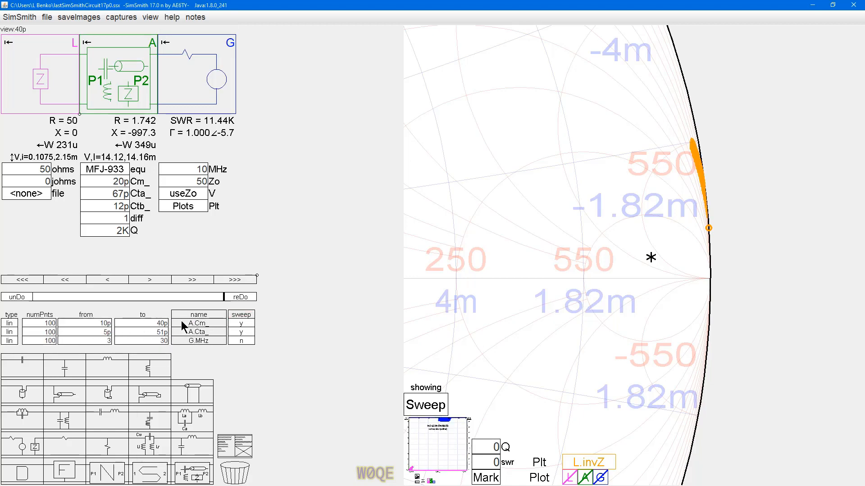
left_click(97, 324)
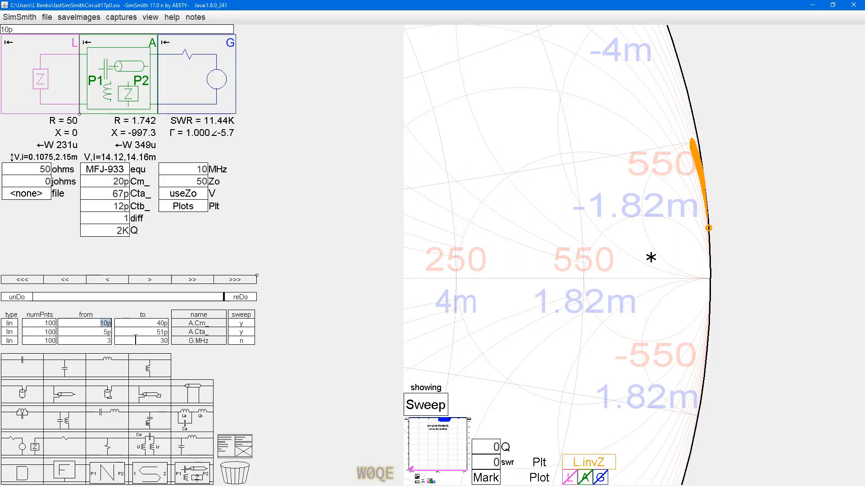
type("5p")
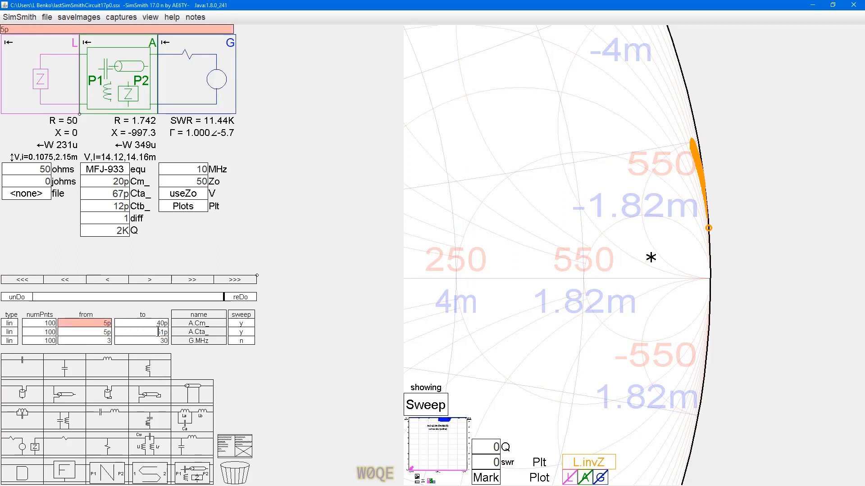
key("Tab")
type("51p")
key("Return")
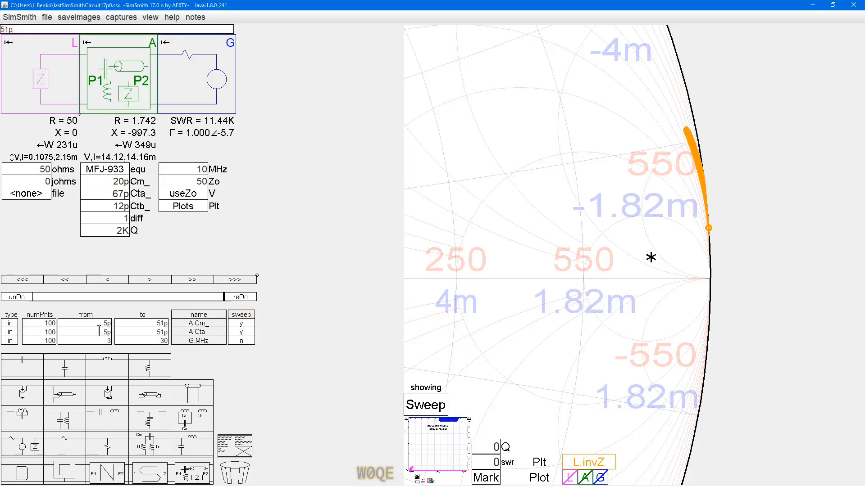
Step: Set the A.Cta_ sweep range to run from 12p to 67p
left_click(100, 332)
type("12")
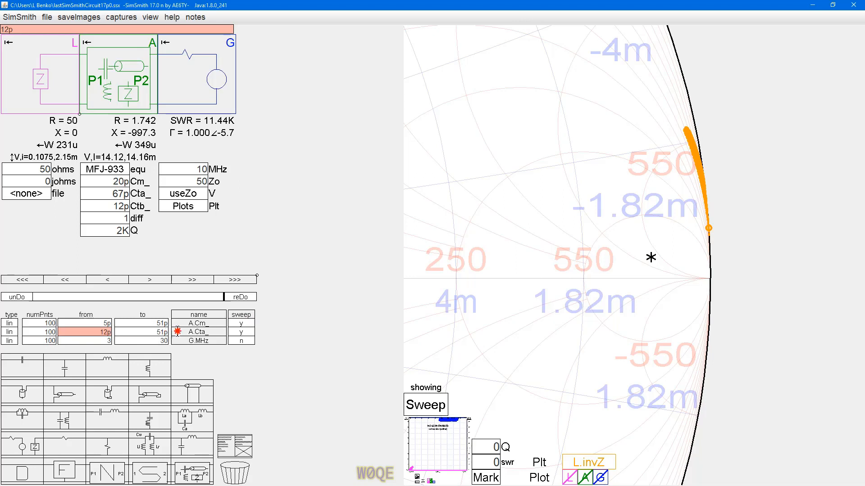
left_click(165, 332)
type("67p")
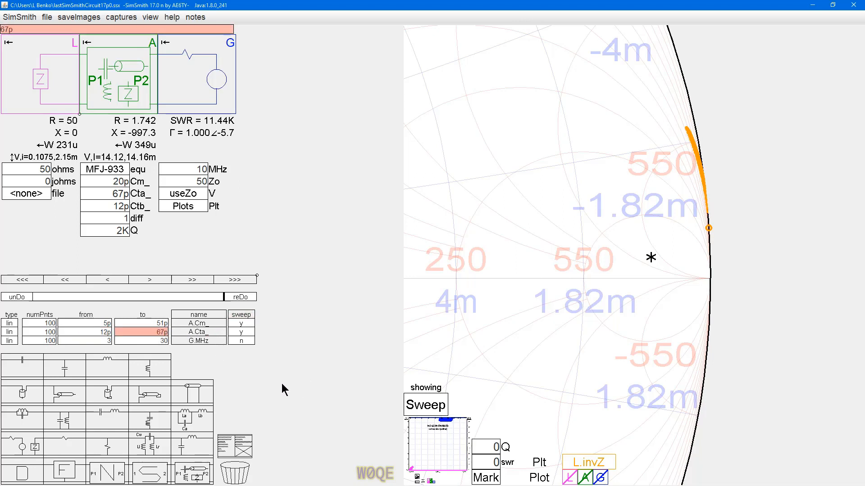
key("Return")
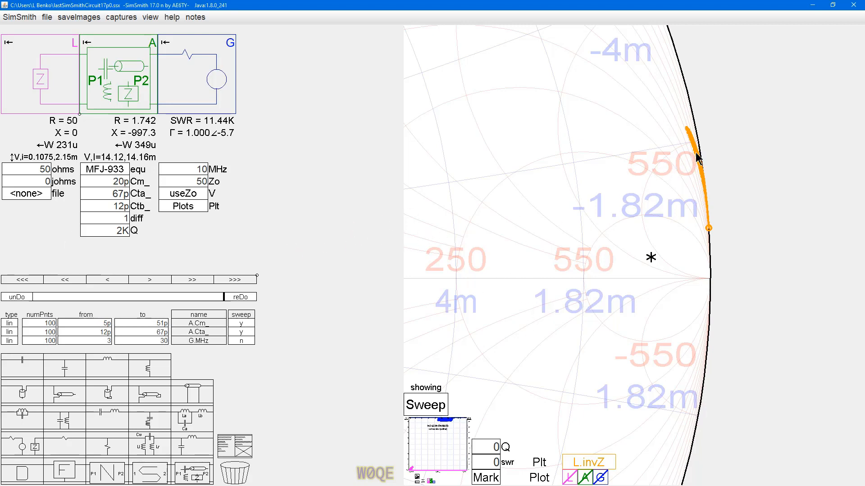
Step: Change the G block frequency's increment mode to linear with an increment of 1
scroll(696, 155, "down", 5)
left_click_drag(627, 257, 722, 258)
scroll(554, 245, "down", 4)
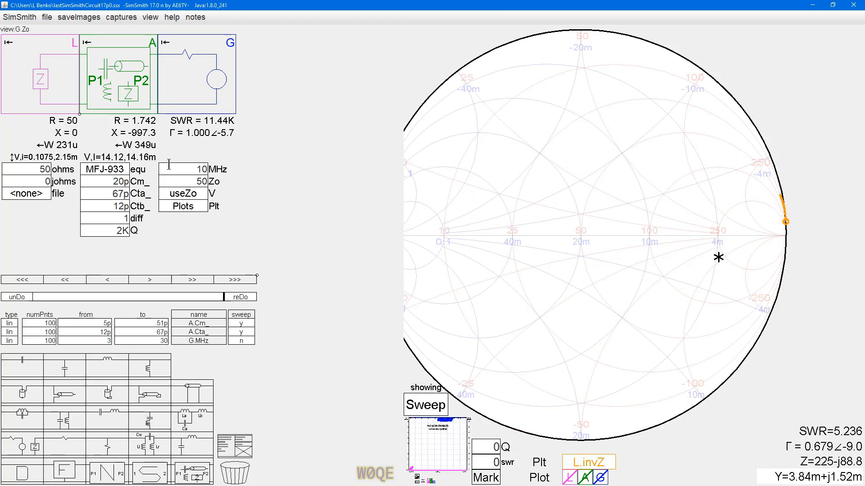
left_click(185, 169)
right_click(185, 169)
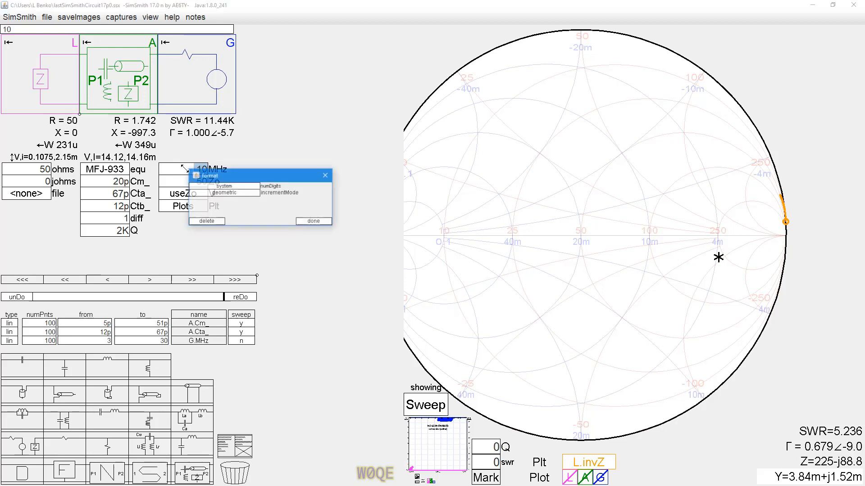
left_click(231, 193)
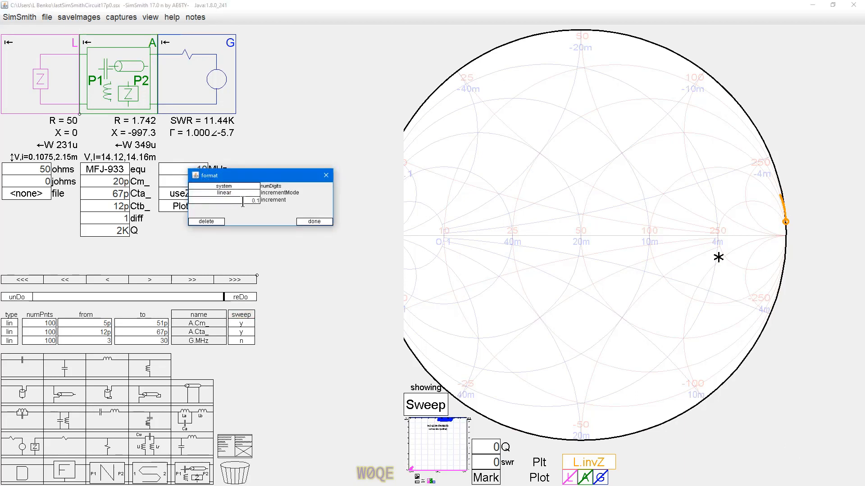
left_click(243, 203)
type("1")
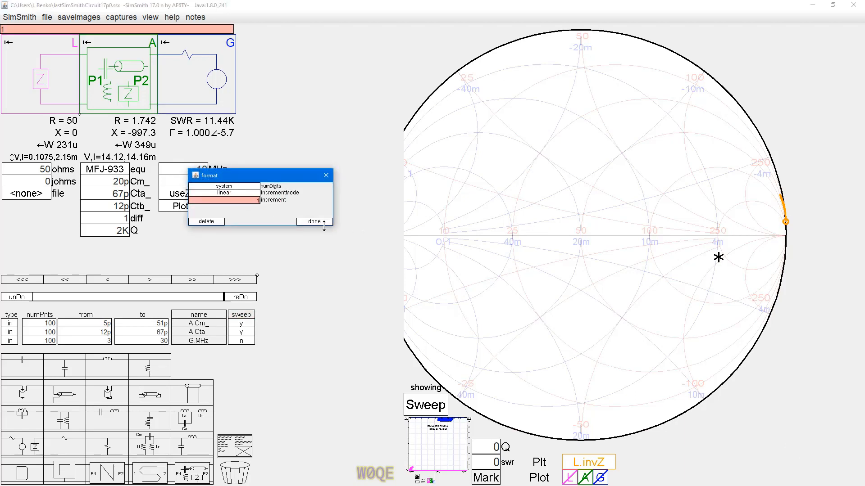
left_click(323, 222)
Step: Set the G block frequency to 10.1 MHz and step it down to 7.1 MHz
left_click_drag(195, 173, 210, 172)
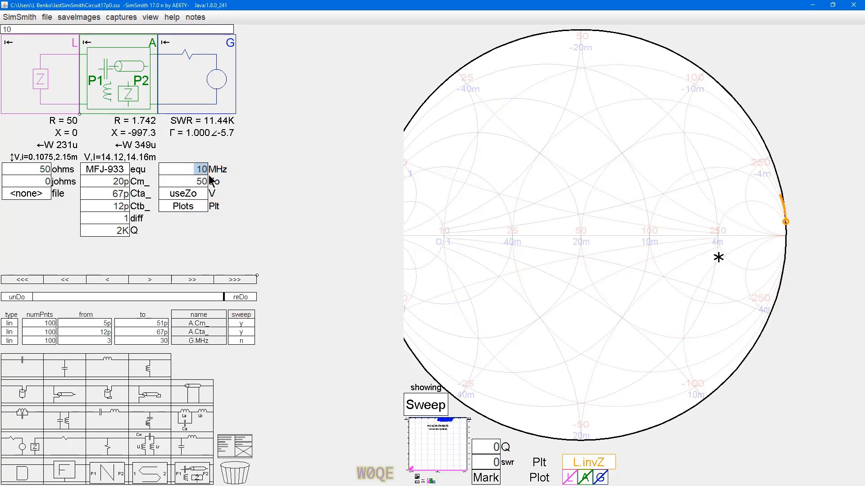
type("10.1")
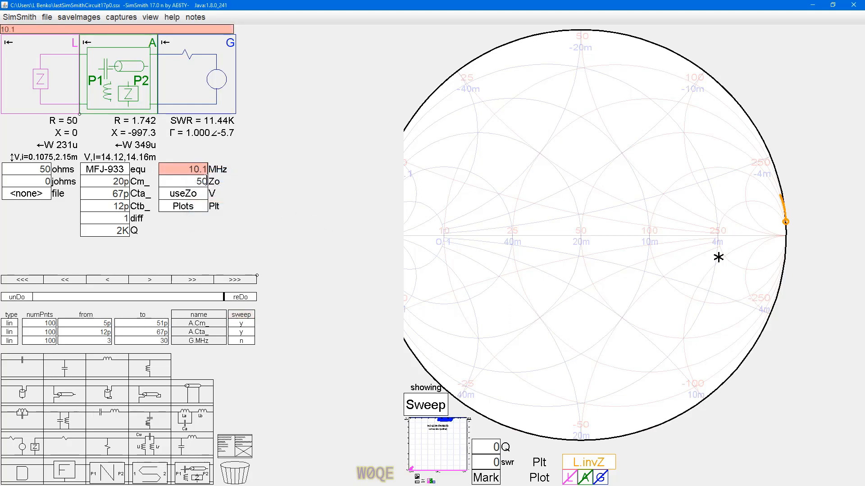
key("Return")
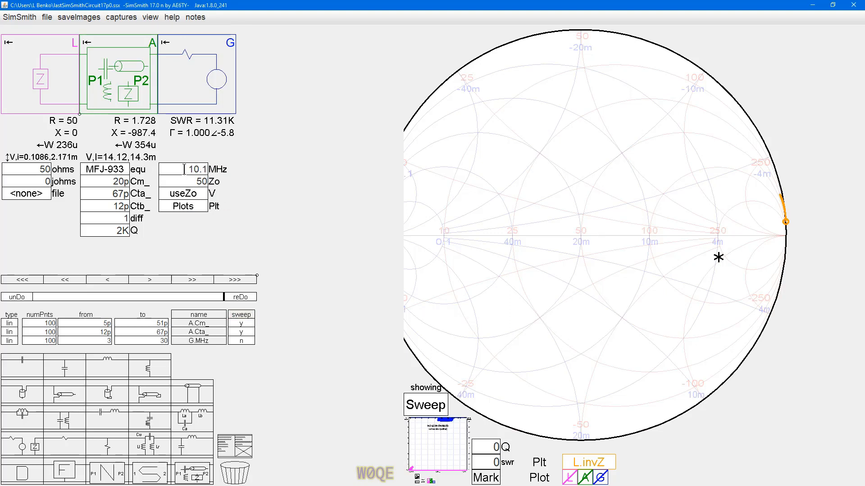
left_click(184, 169)
scroll(184, 169, "down", 3)
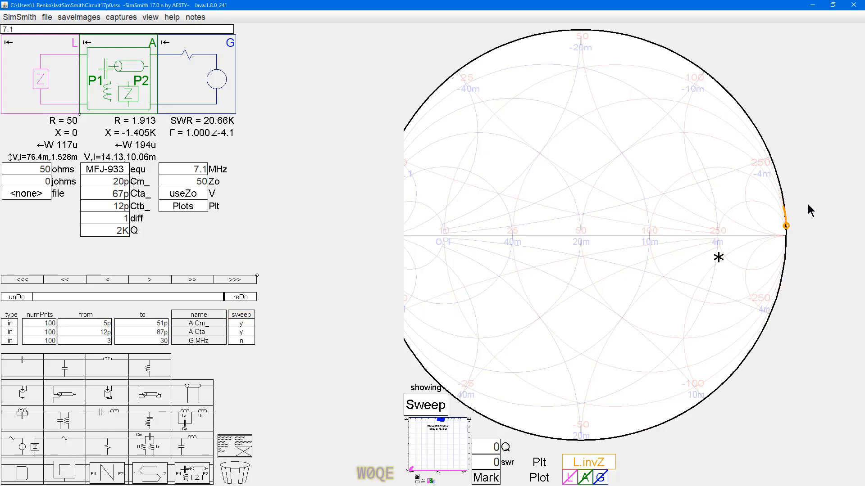
scroll(795, 213, "up", 1)
scroll(794, 213, "up", 3)
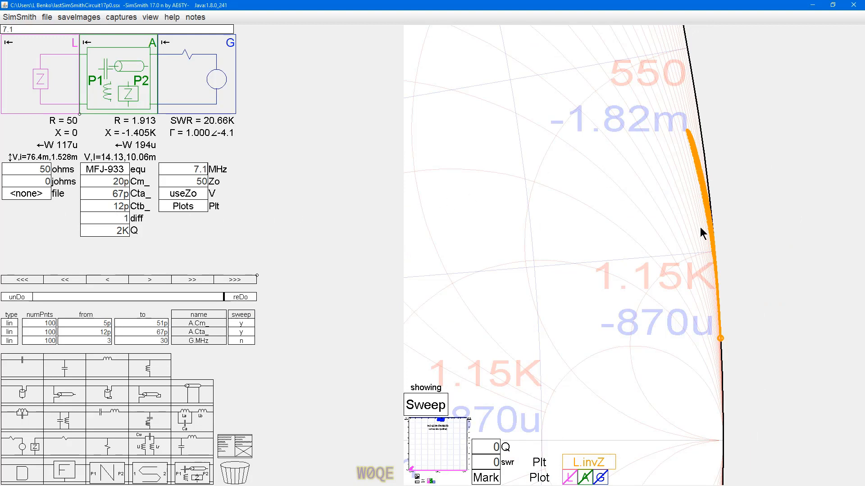
Step: Set the diff parameter of the MFJ-933 block A to 0
left_click(118, 216)
type("0")
key("Return")
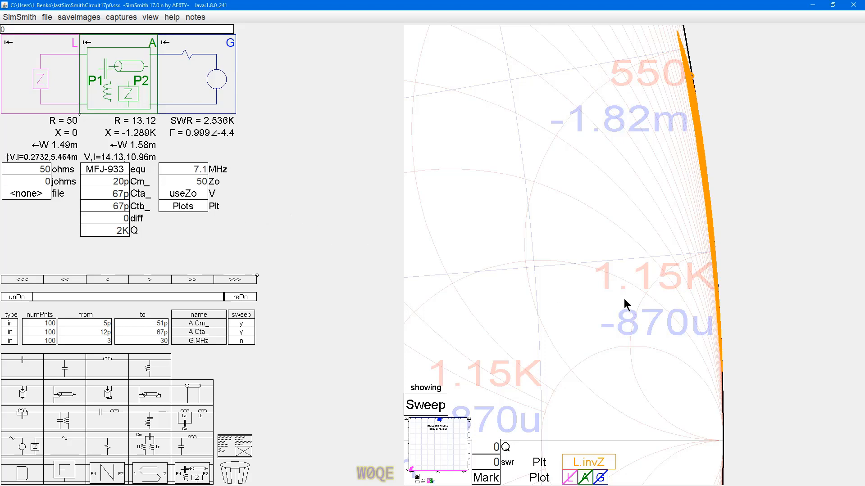
scroll(607, 301, "down", 2)
scroll(603, 304, "down", 3)
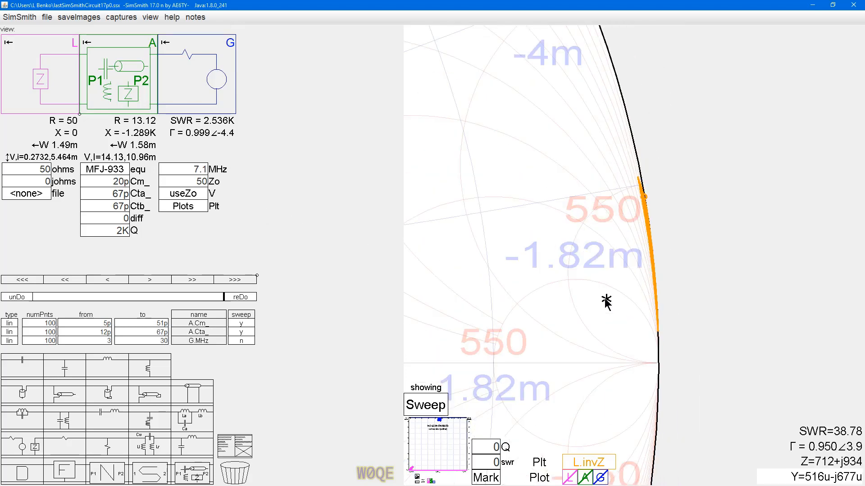
left_click_drag(544, 273, 629, 242)
scroll(607, 254, "down", 2)
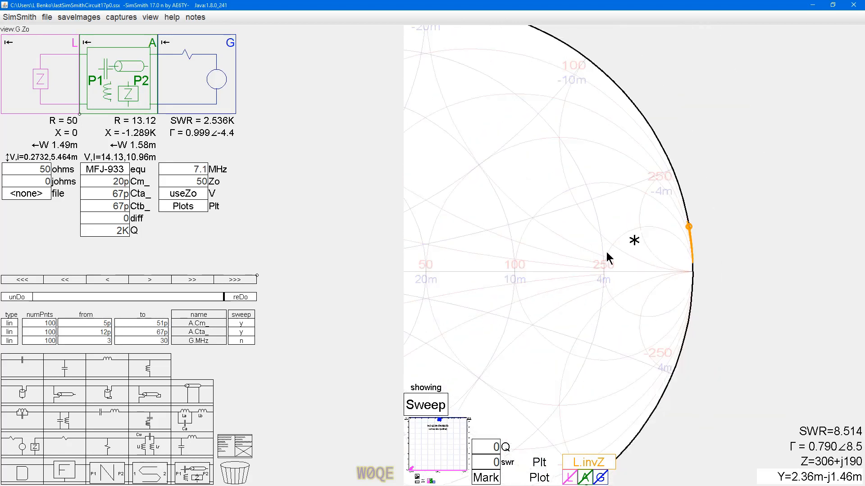
left_click_drag(636, 234, 662, 232)
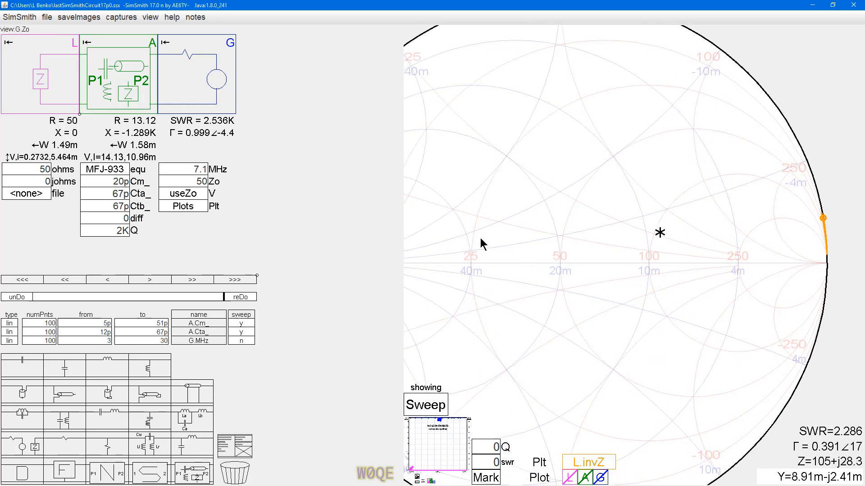
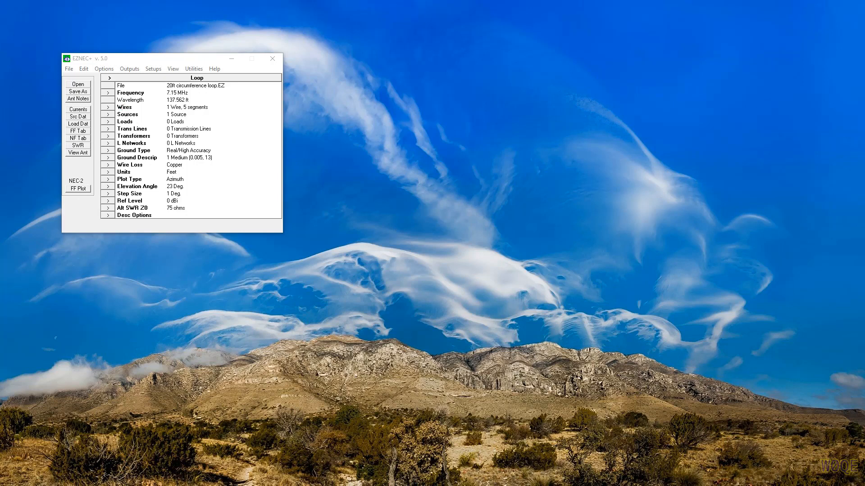
Step: In EZNEC+, create a vertical 16-sided loop with a 20 ft circumference, 0.08 in wire, 5 segments per side and its centre at Z 23 ft
left_click_drag(791, 266, 234, 265)
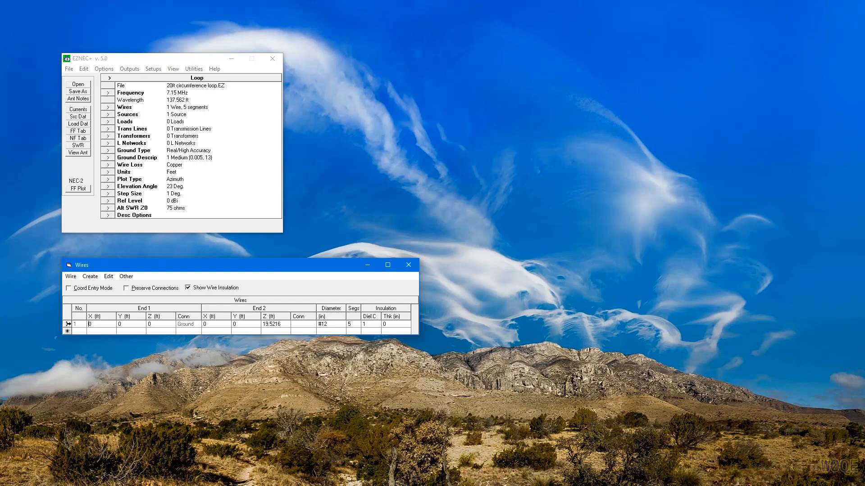
left_click(96, 276)
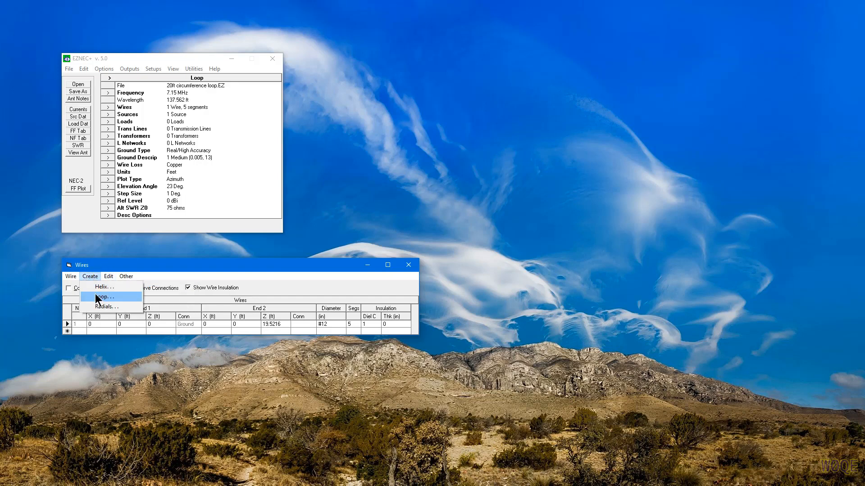
left_click(101, 297)
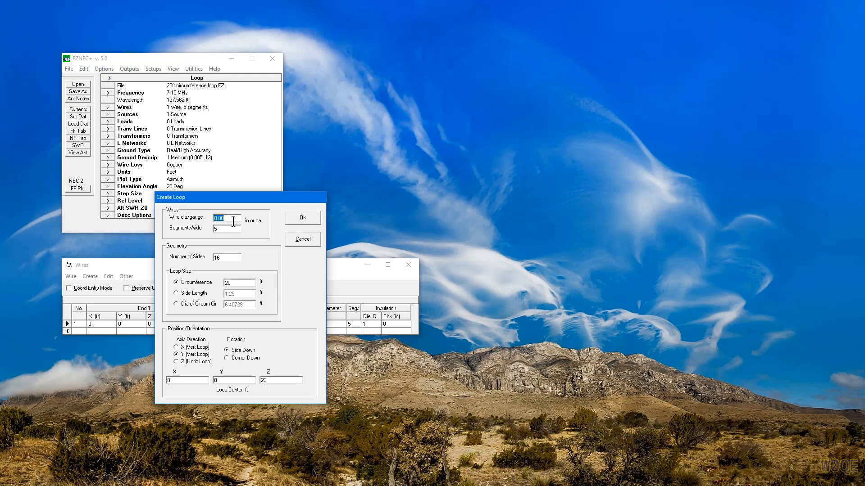
left_click(302, 220)
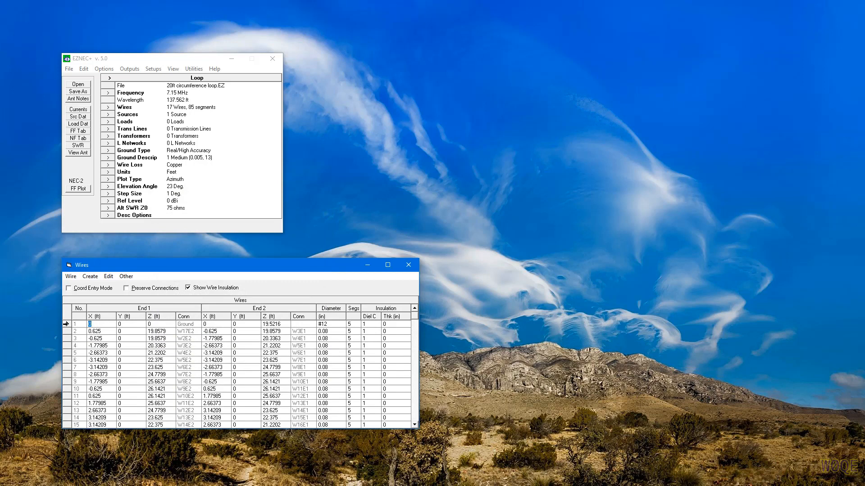
Step: Delete the original vertical #12 wire 1 together with the source attached to it
left_click(66, 324)
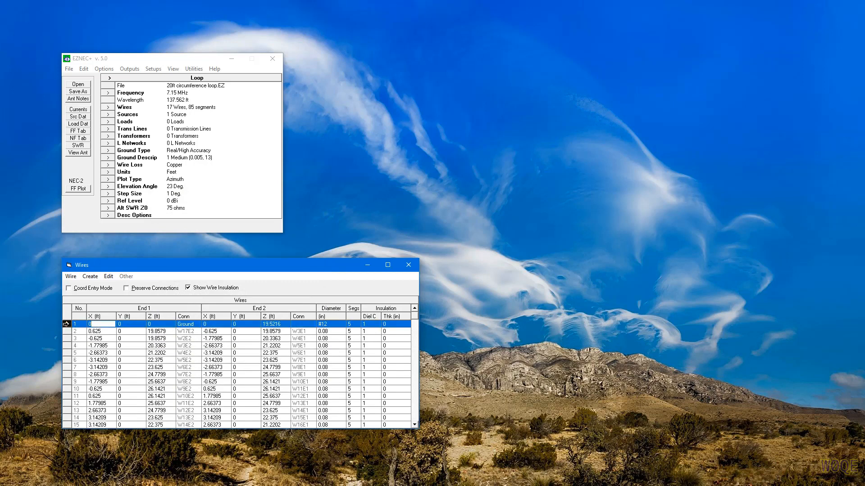
left_click(71, 276)
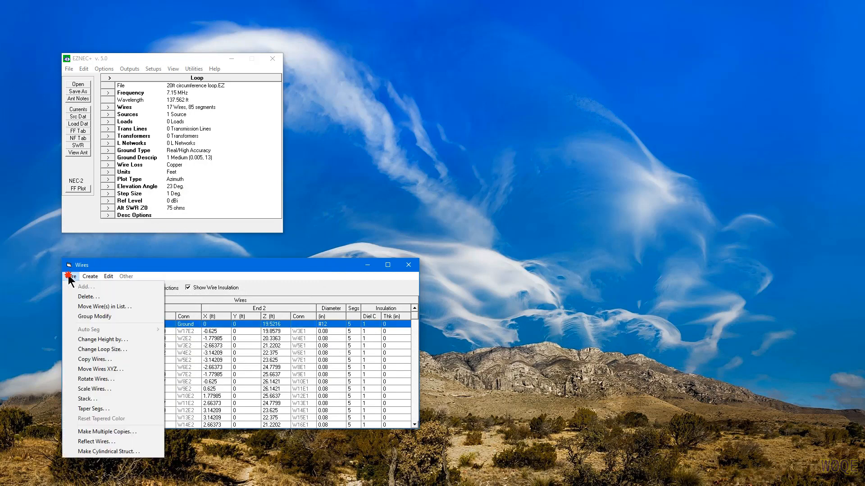
left_click(86, 298)
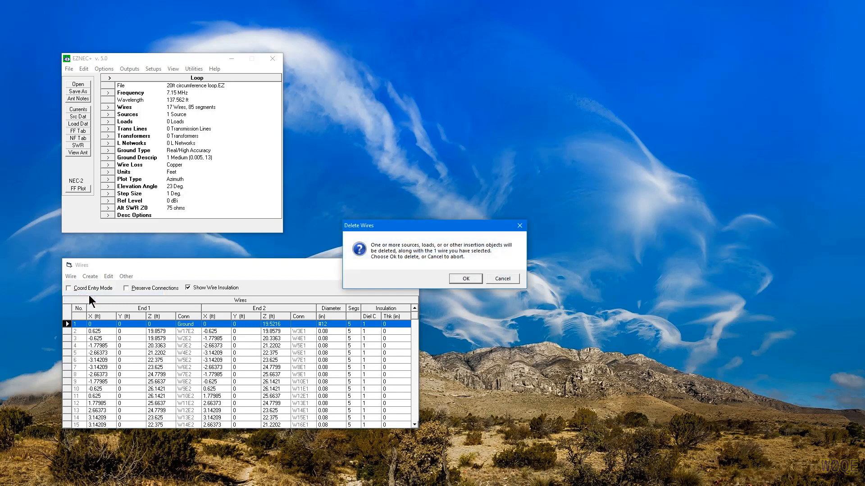
left_click(465, 278)
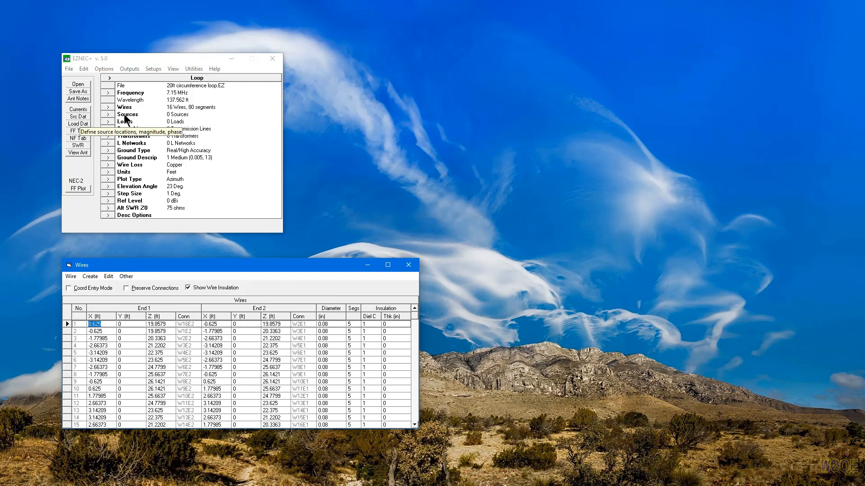
Step: Display the loop in the antenna view, nearly face-on, enlarged and with the antenna image centred
left_click(75, 153)
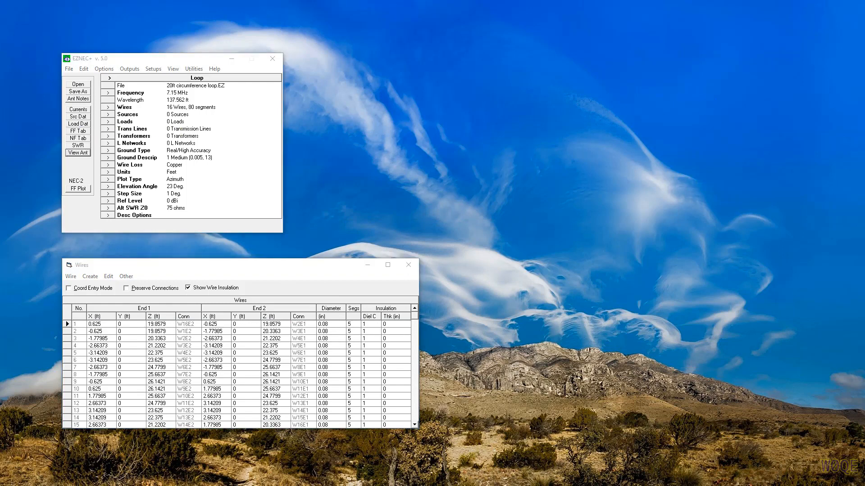
left_click_drag(714, 9, 599, 42)
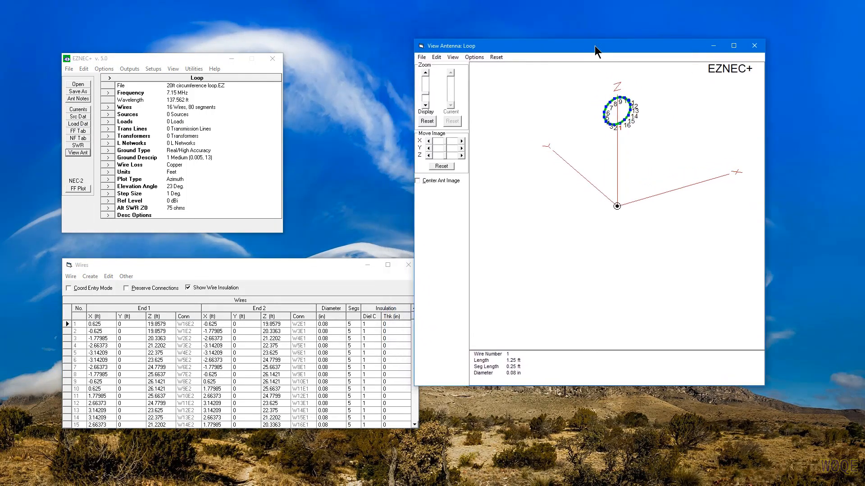
mouse_move(719, 150)
left_mouse_down()
mouse_move(735, 161)
mouse_move(739, 130)
left_mouse_up()
left_click_drag(741, 128, 734, 132)
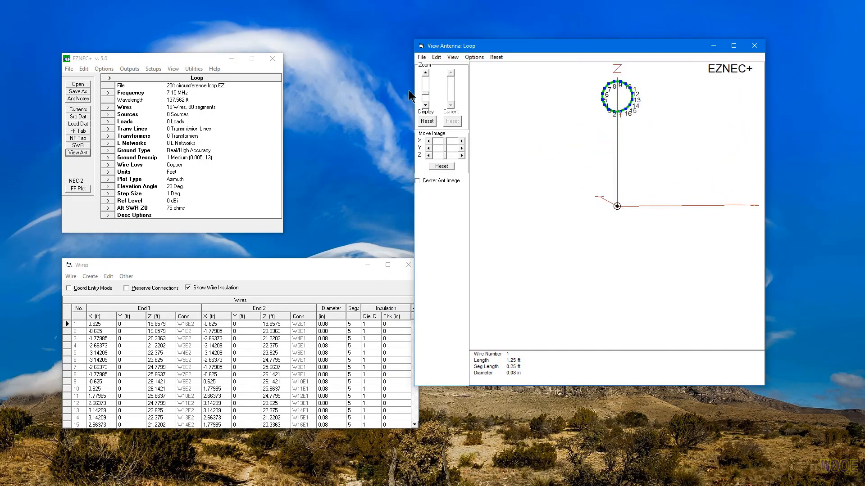
left_click(425, 73)
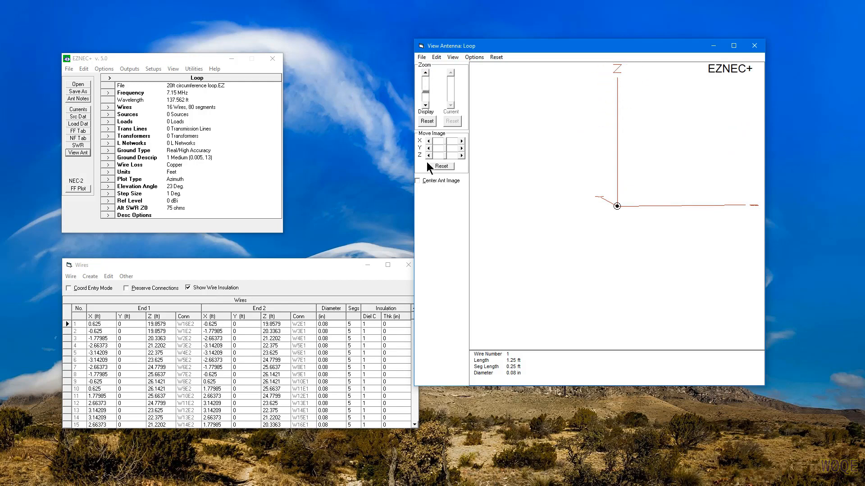
left_click(418, 181)
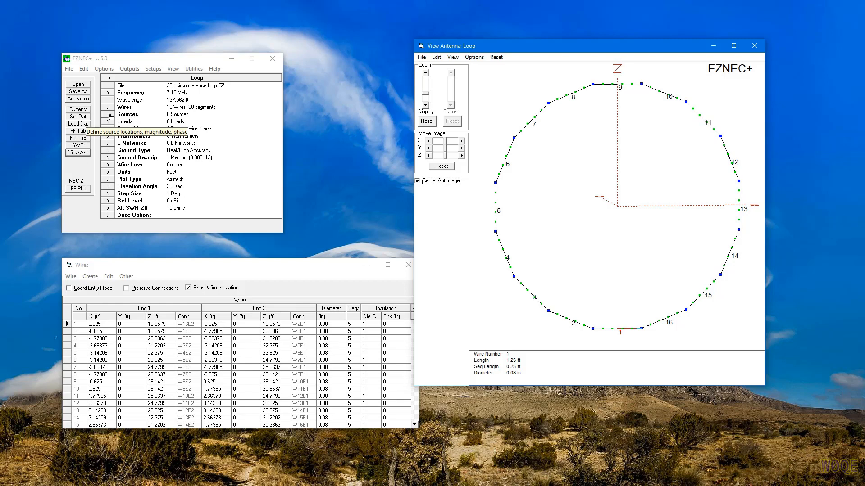
Step: Add a source on wire 1 at 50% from End 1, with amplitude 1 and phase 0
left_click(129, 118)
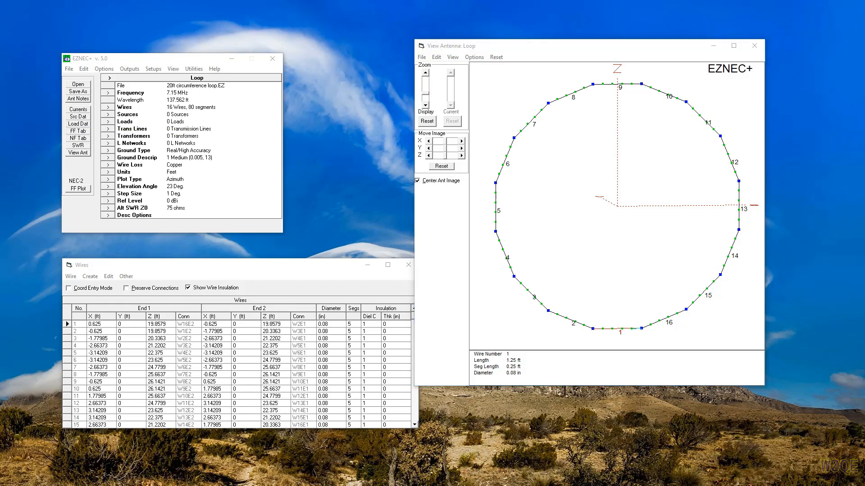
left_click_drag(657, 295, 464, 187)
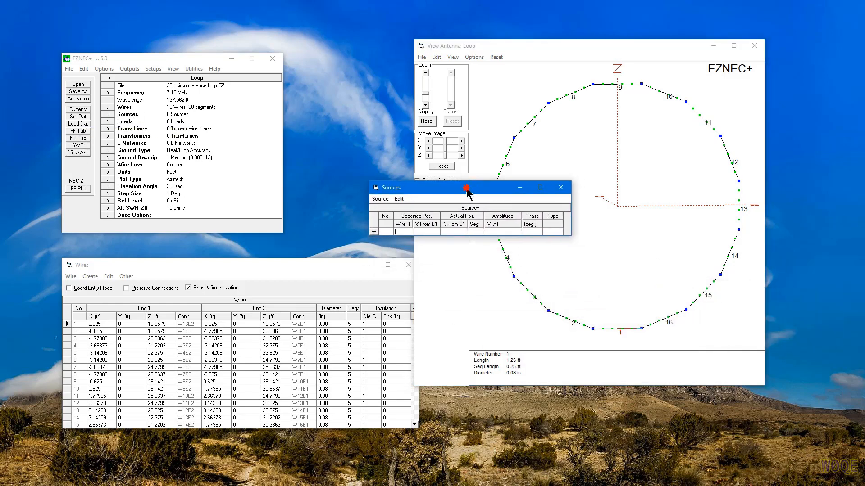
left_click(407, 229)
type("1")
key("Return")
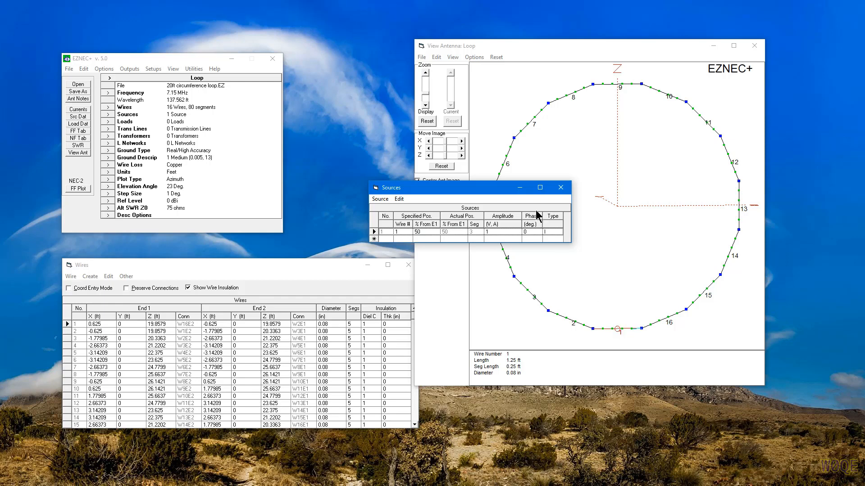
left_click_drag(503, 192, 618, 405)
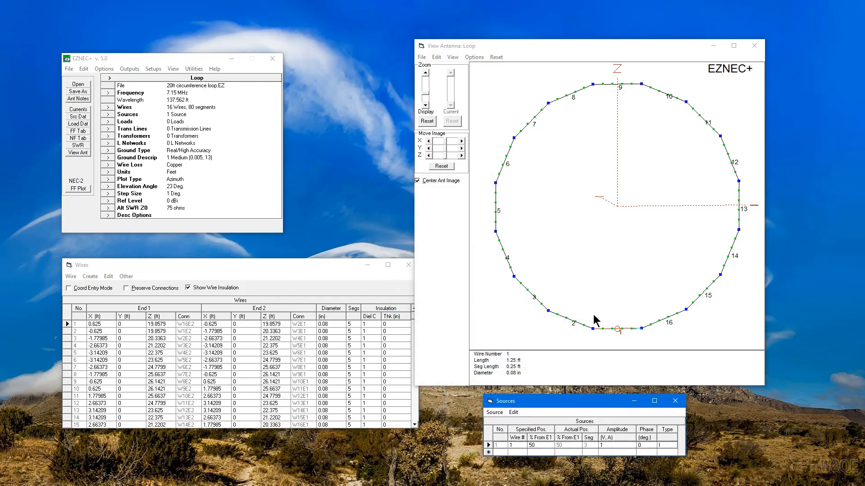
Step: Run an SWR sweep from 3 to 30 MHz in 0.1 MHz steps and inspect points along its plot
left_click(78, 146)
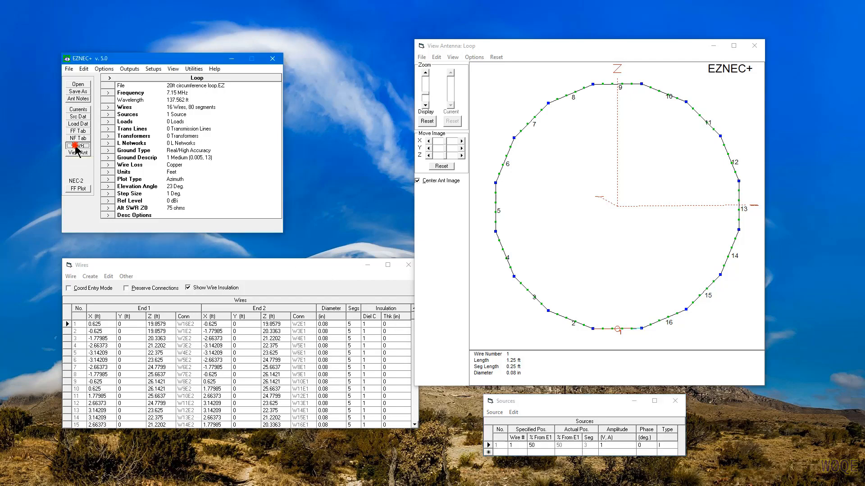
left_click_drag(864, 158, 392, 131)
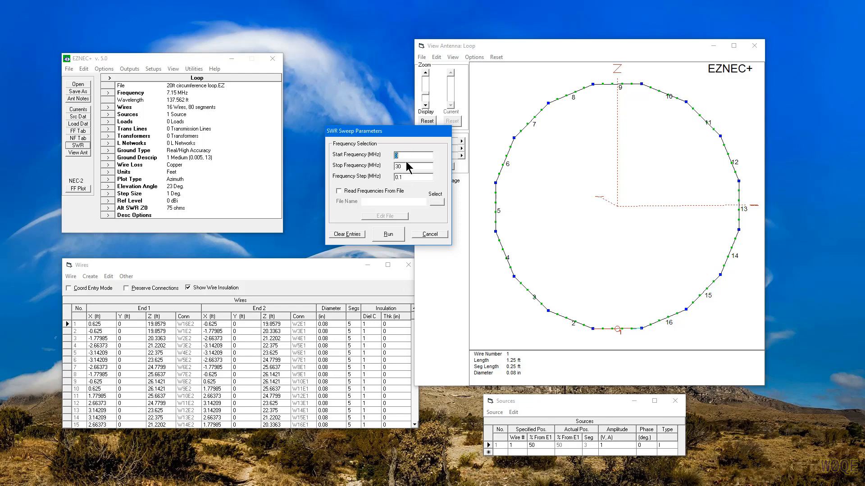
left_click(389, 235)
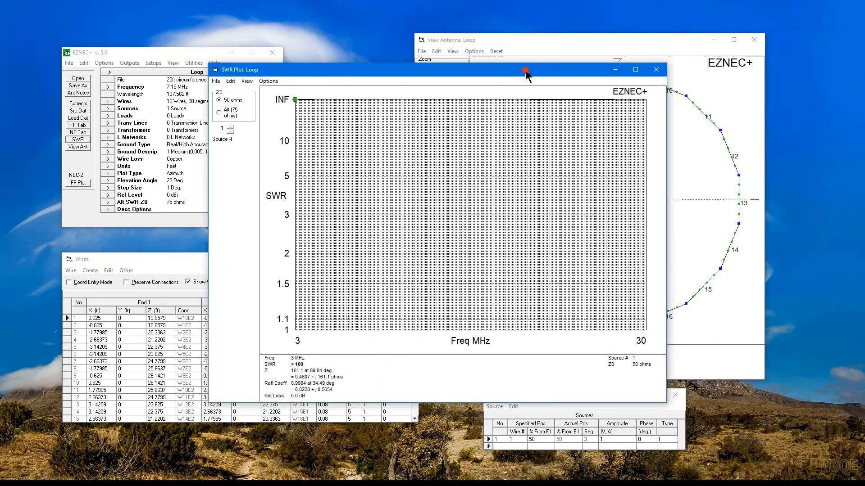
left_click_drag(530, 73, 482, 126)
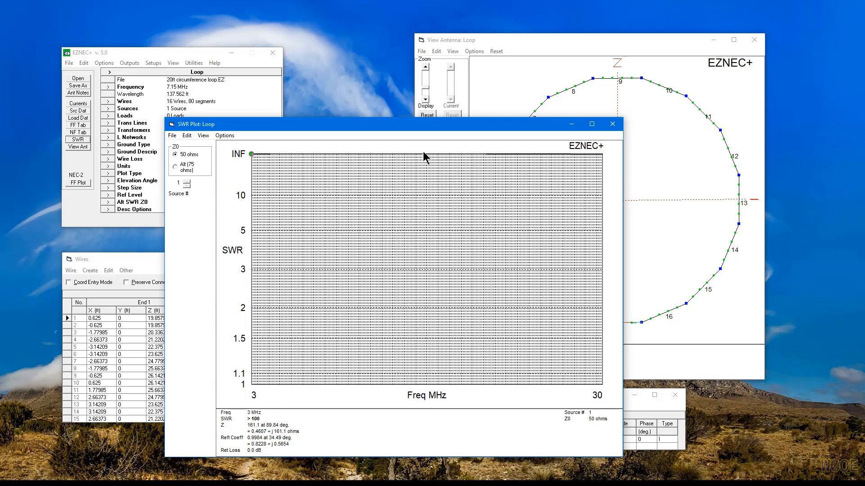
mouse_move(542, 155)
left_mouse_down()
mouse_move(266, 165)
mouse_move(372, 164)
mouse_move(376, 156)
left_mouse_up()
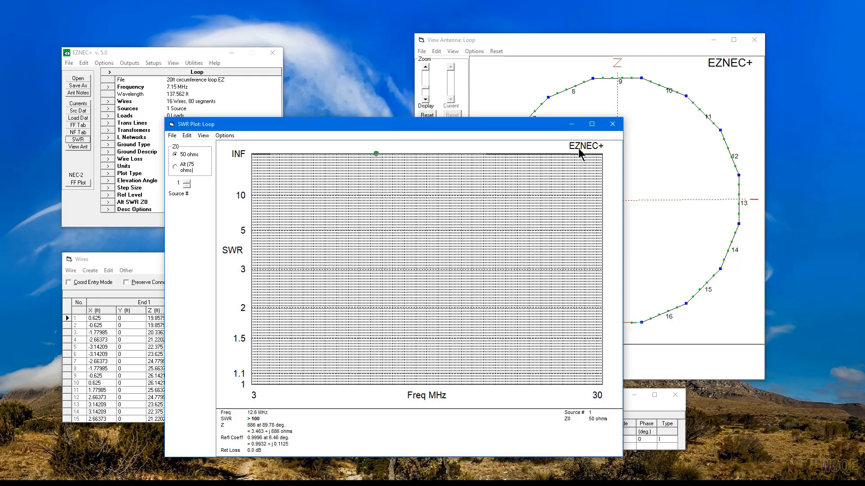
left_click(612, 124)
Step: Examine the sweep's impedance output file LastZ.txt from the EZW folder in Notepad
left_click_drag(864, 80, 468, 81)
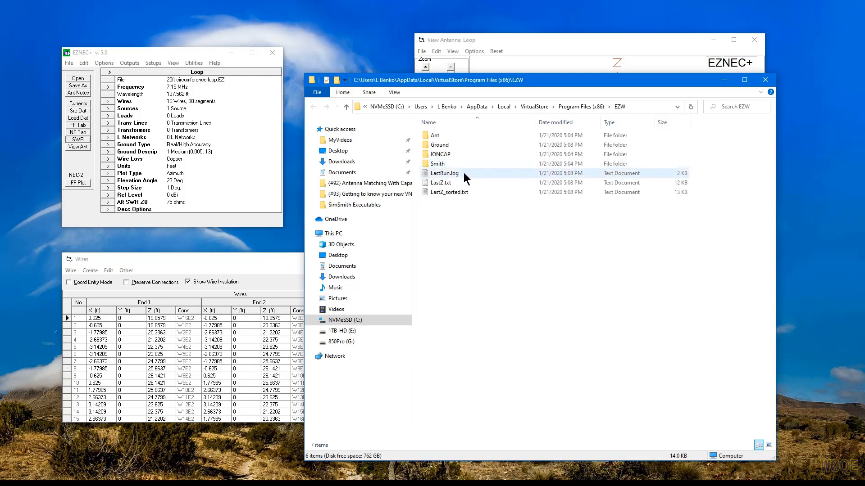
left_click(442, 184)
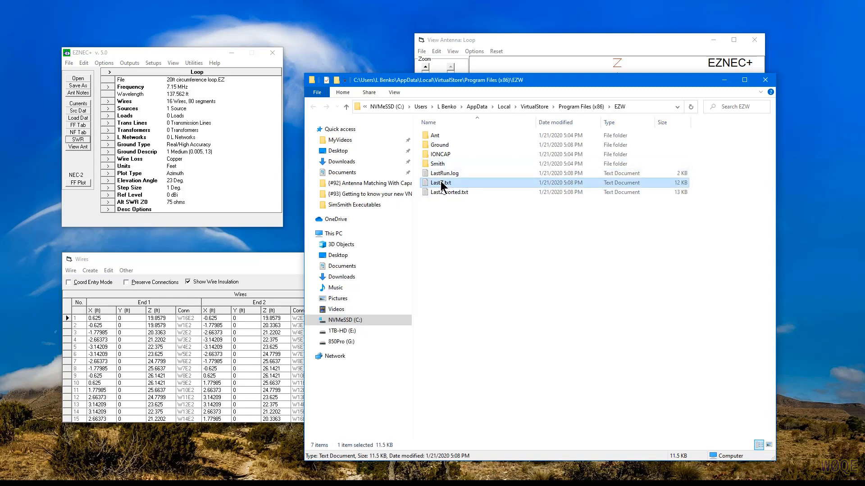
right_click(441, 185)
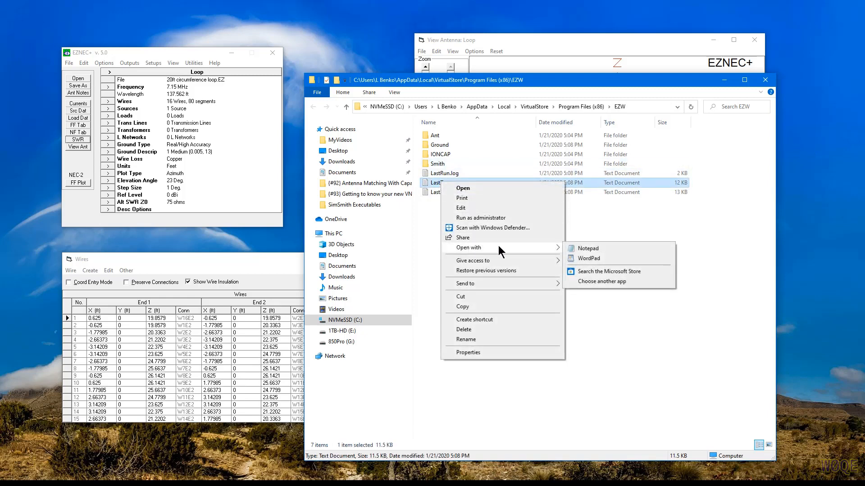
mouse_move(542, 247)
left_click(580, 247)
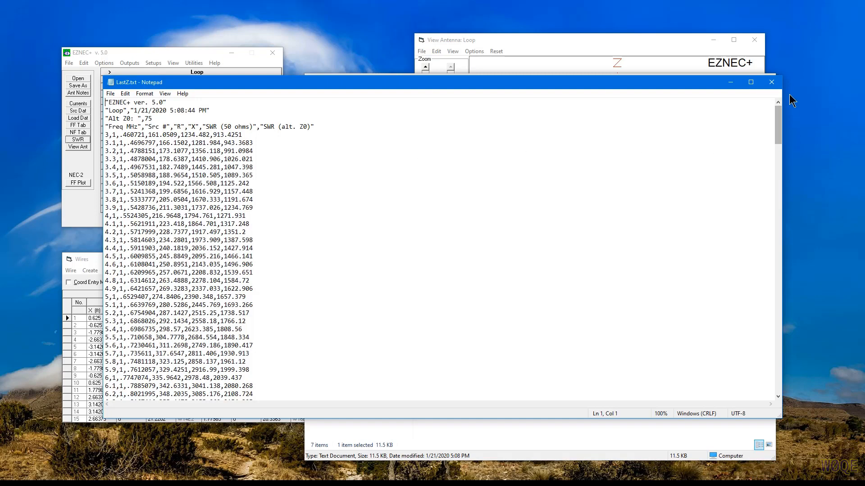
left_click(772, 85)
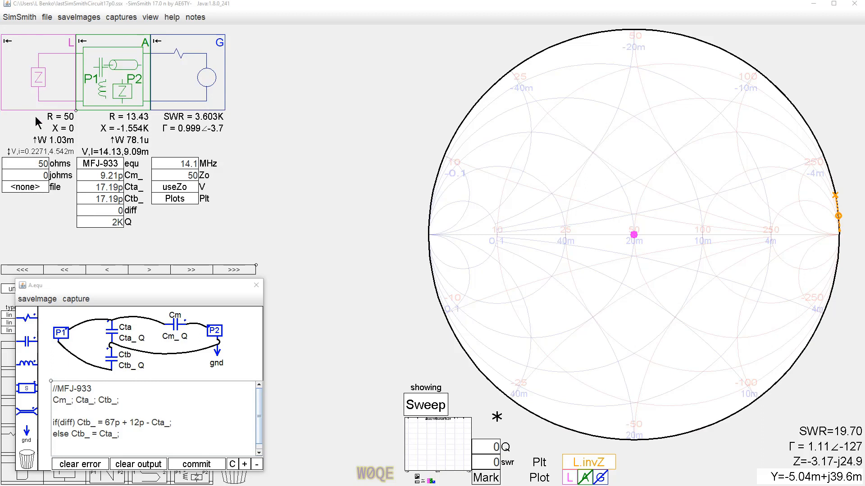
Step: In SimSmith, load "20ft circum 16 side loop 20ft up #12 Cu.txt" as the impedance file of load block L
left_click(27, 189)
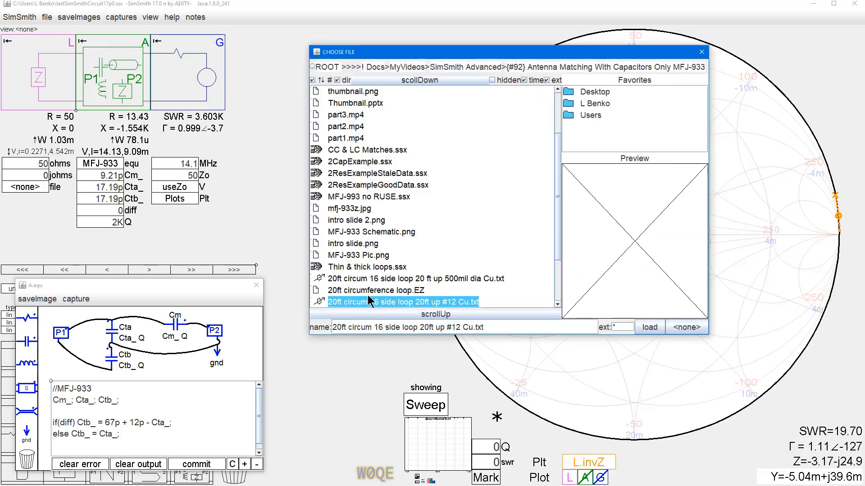
left_click(649, 328)
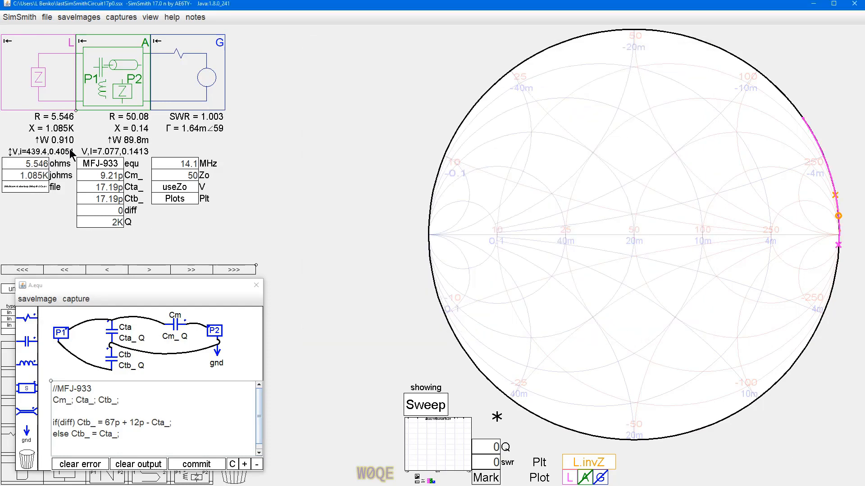
Step: Step the G block frequency down through 10.1 MHz to 7.1 MHz
left_click(174, 165)
scroll(175, 165, "down", 3)
scroll(175, 165, "down", 1)
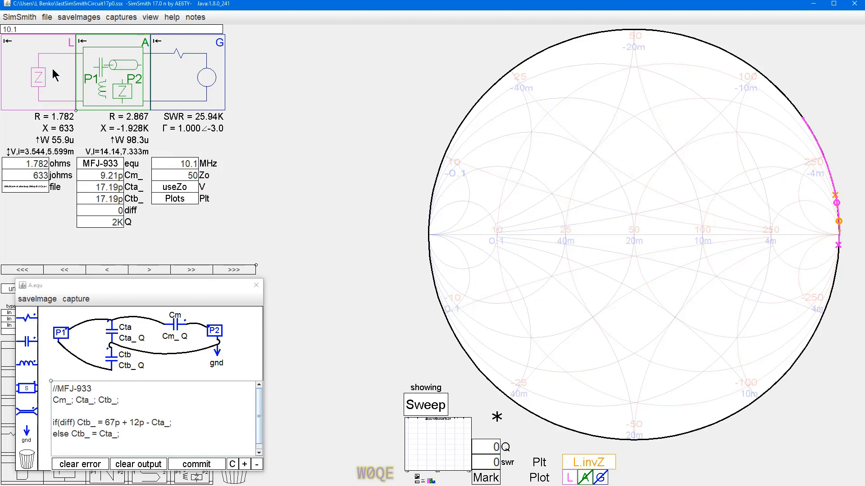
scroll(176, 163, "down", 2)
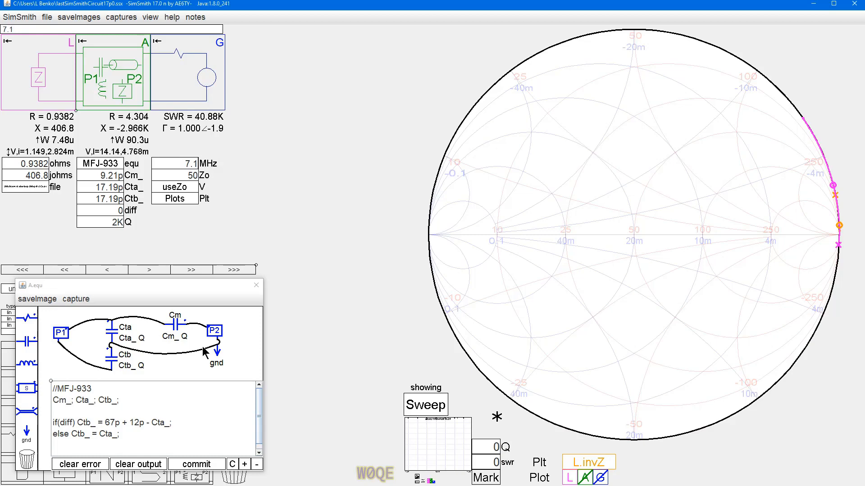
Step: Limit the sweep to A.Cm_ and A.Cta_, removing the L.file entry and turning off G.MHz
left_click(258, 287)
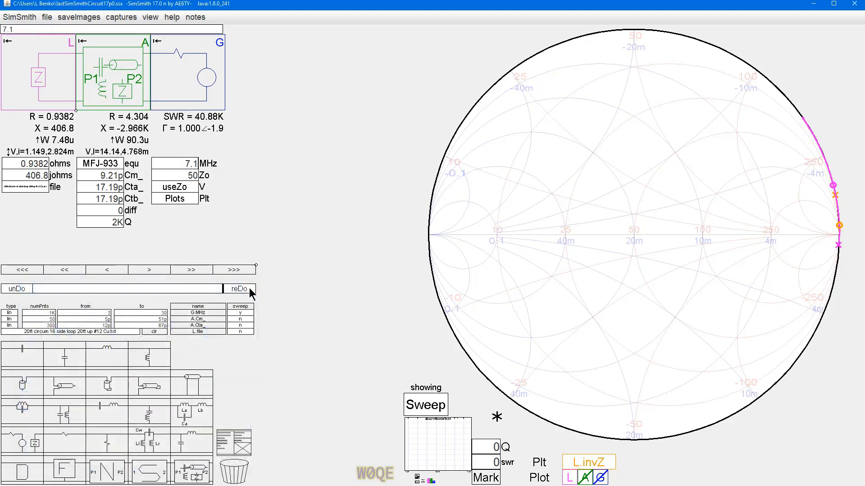
left_click(200, 333)
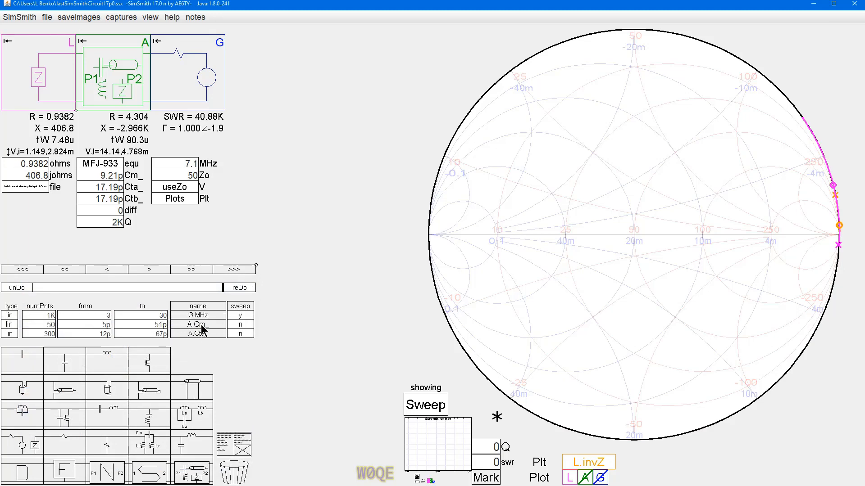
left_click(240, 315)
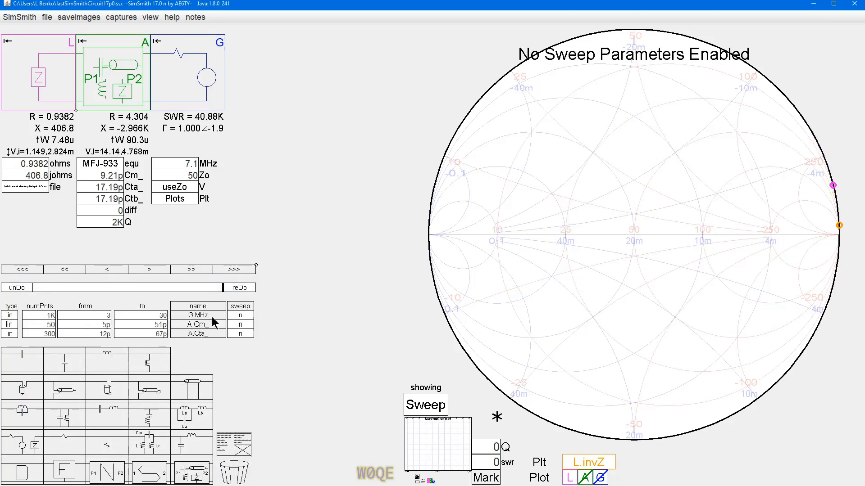
left_click(240, 325)
left_click(240, 333)
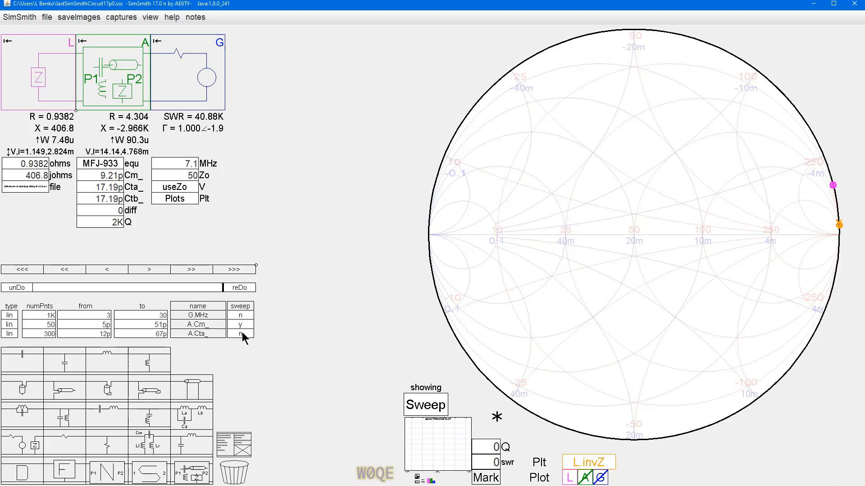
Step: Remove the G.MHz entry from the sweep list and examine the L.invZ trace near the chart's rim up close
left_click(220, 318)
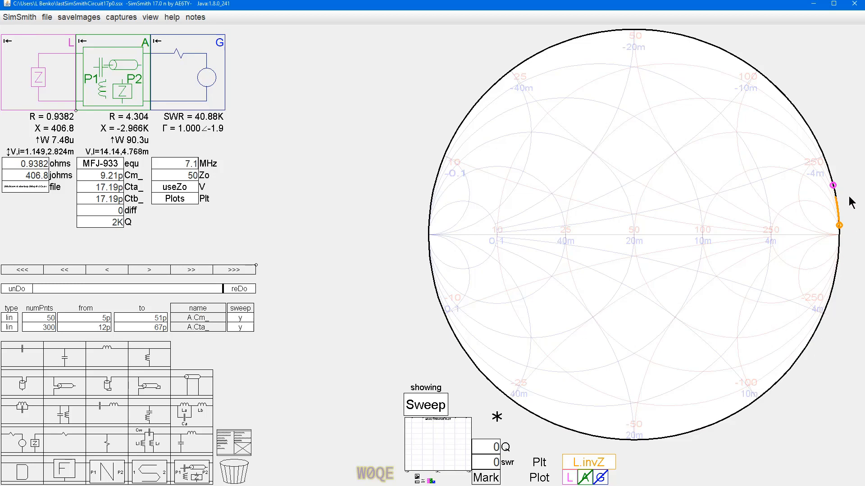
scroll(849, 211, "up", 3)
scroll(847, 212, "up", 3)
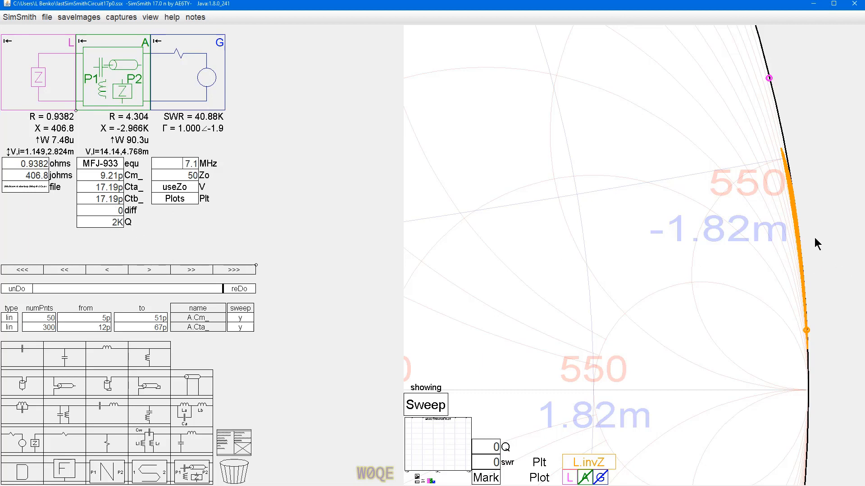
Step: Try a diff of 1 in the MFJ-933 block to compare its effect on the L.invZ trace, and restore 0
left_click(110, 209)
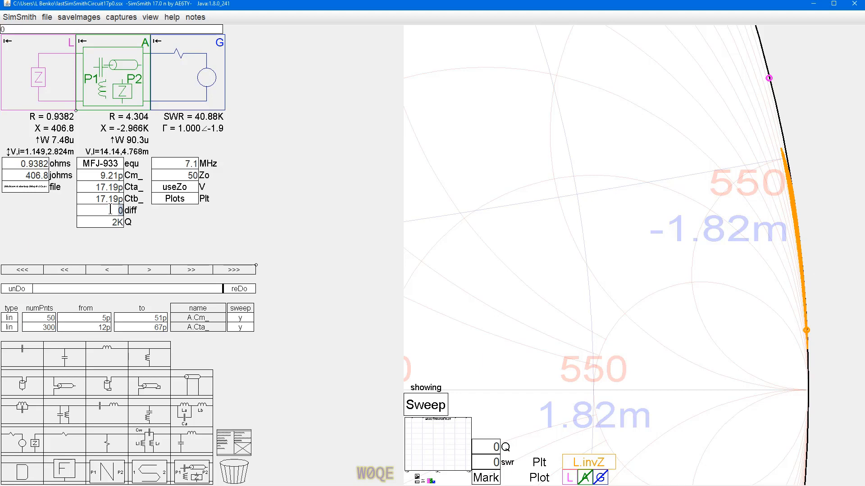
type("1")
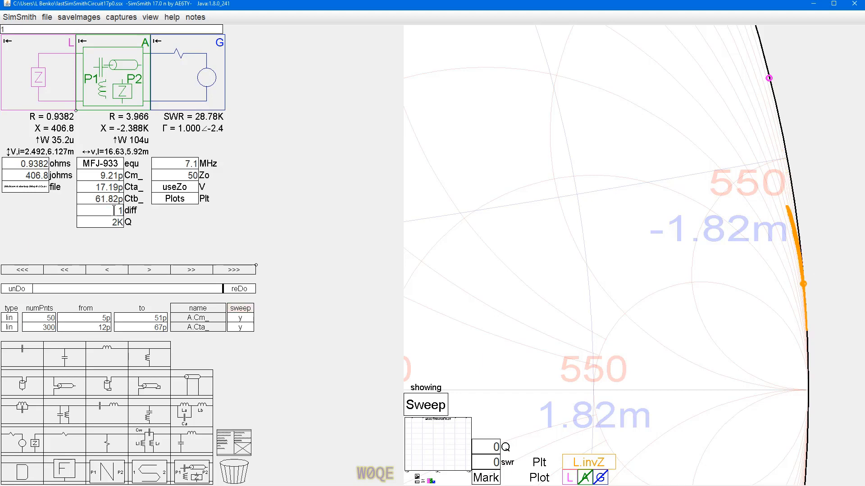
key("BackSpace")
type("0")
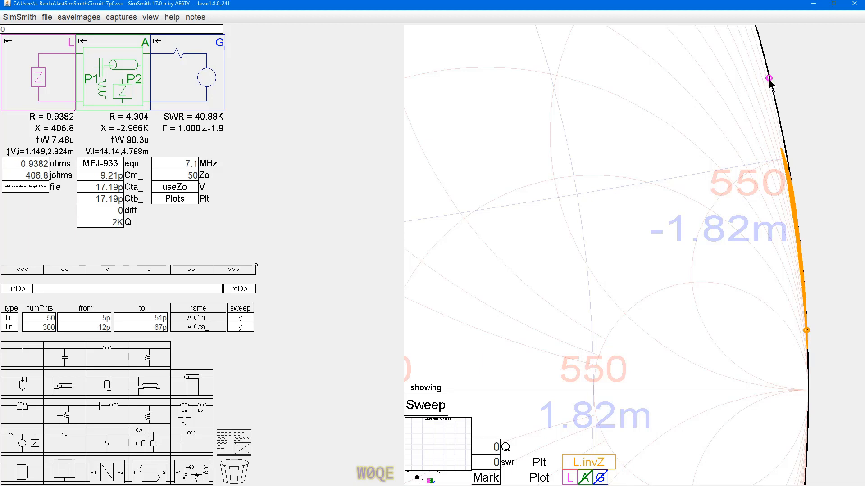
Step: Step the G block frequency up through 9.1, 10.1 and 14.1 MHz to 18.1 MHz, and bring it back to 14.1 MHz
scroll(173, 163, "up", 2)
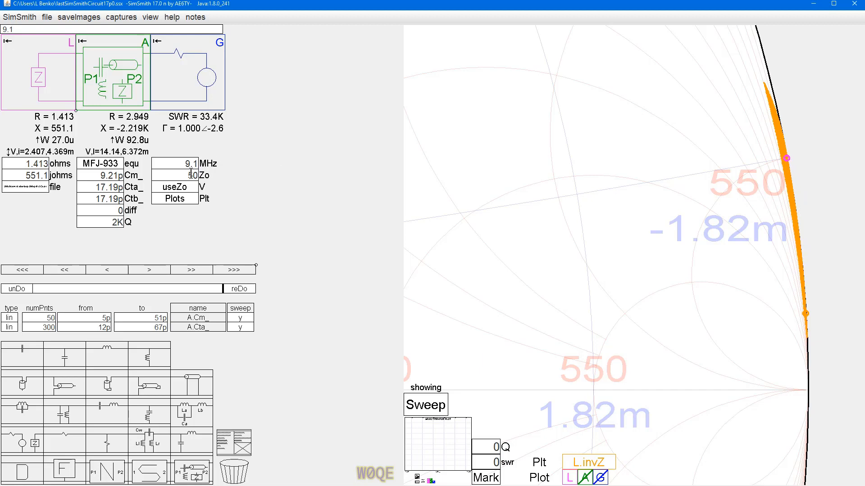
scroll(175, 163, "up", 1)
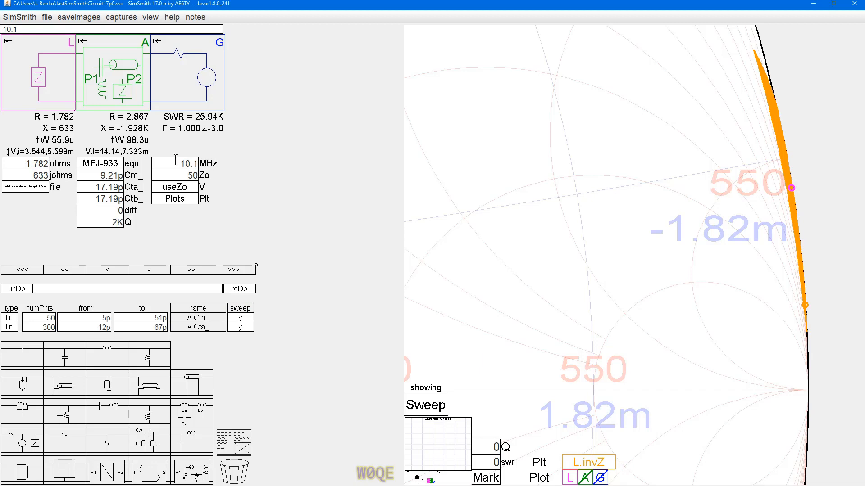
scroll(177, 161, "up", 4)
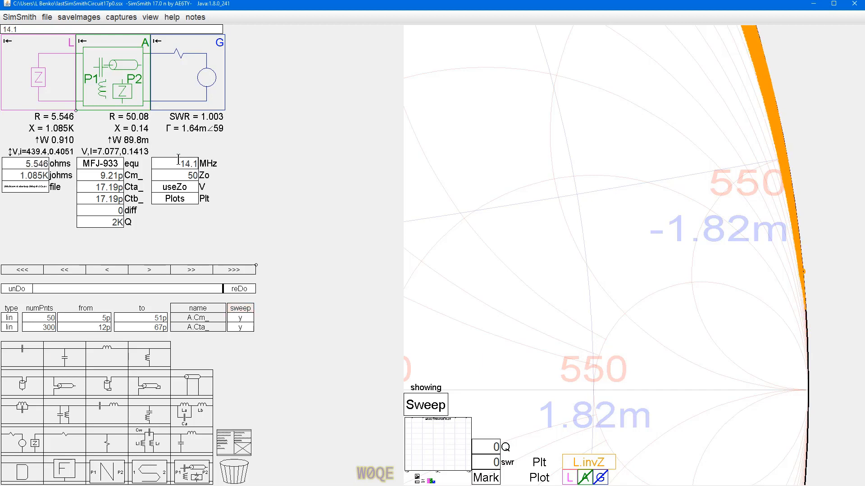
scroll(185, 165, "up", 4)
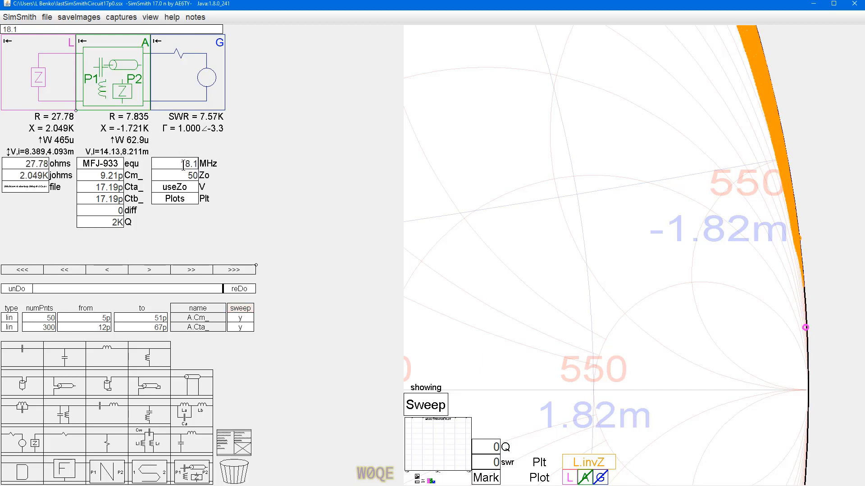
scroll(183, 164, "down", 4)
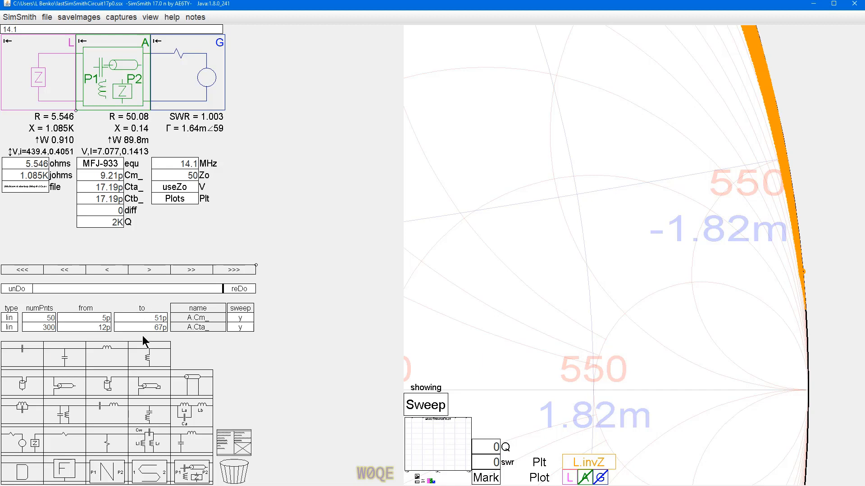
Step: Vary the MFJ-933 block's Cm_ and Cta_ capacitances around their matched values, leaving Cm_ at 9.21p and Cta_ at 20.19p
left_click(99, 173)
scroll(99, 174, "up", 2)
scroll(98, 174, "down", 2)
left_click(98, 187)
scroll(98, 187, "up", 2)
scroll(99, 186, "down", 1)
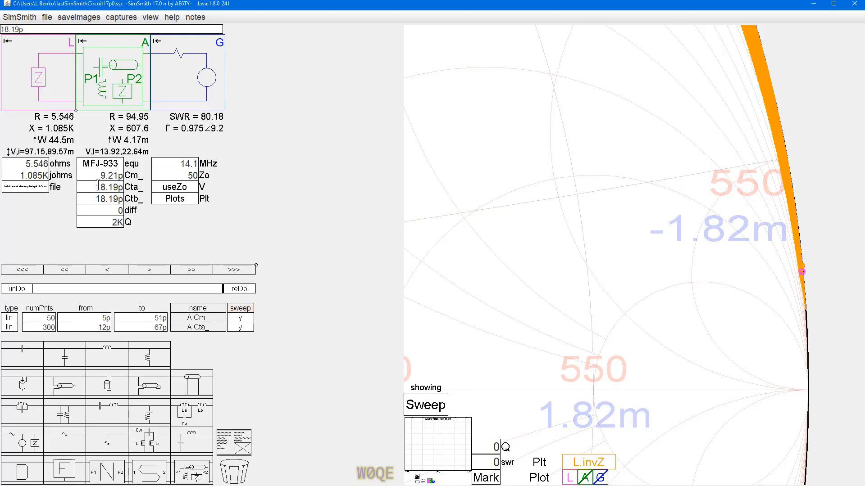
scroll(98, 186, "up", 2)
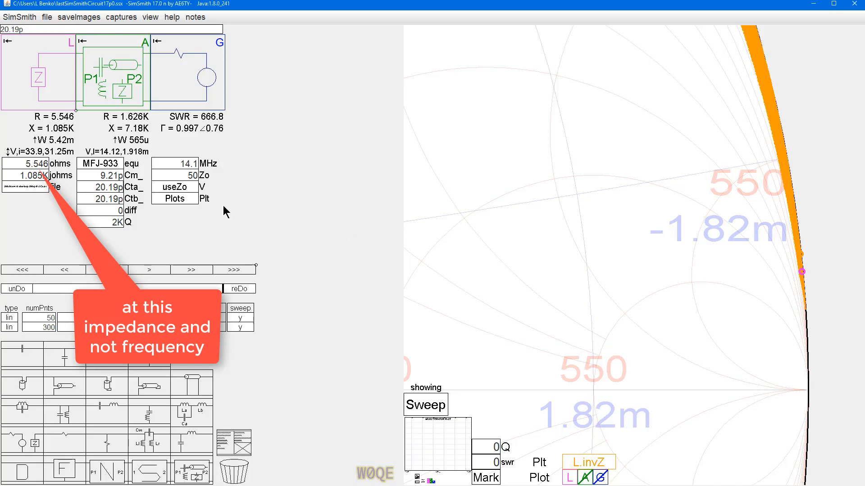
Step: Enable the G block's sweep trace and view it on the whole Smith chart
left_click(603, 478)
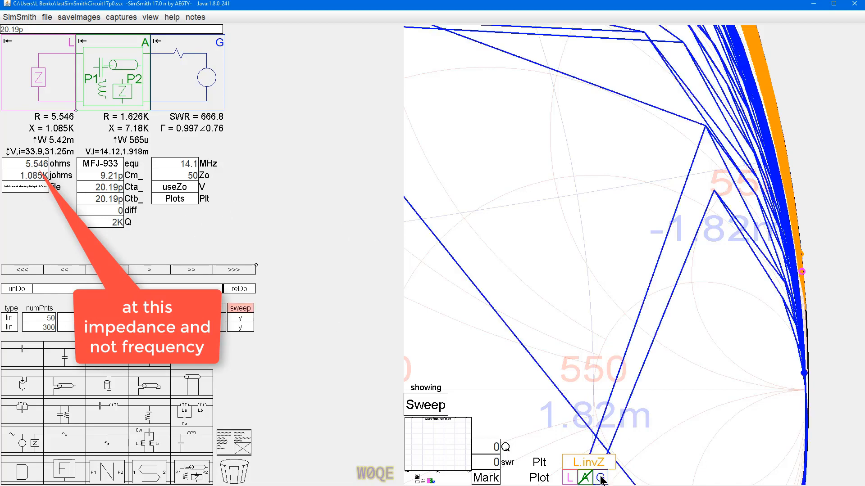
scroll(640, 235, "down", 8)
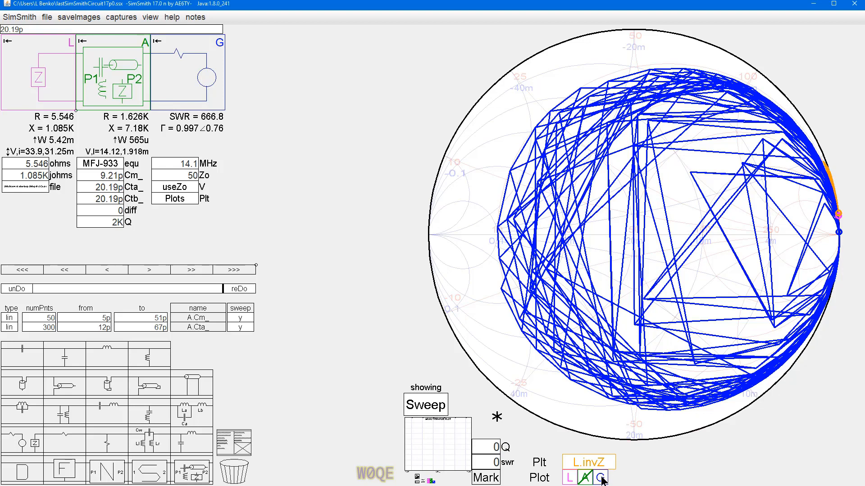
Step: Duplicate the Smith(L.invZ); line in the G block's Plt code
left_click(169, 199)
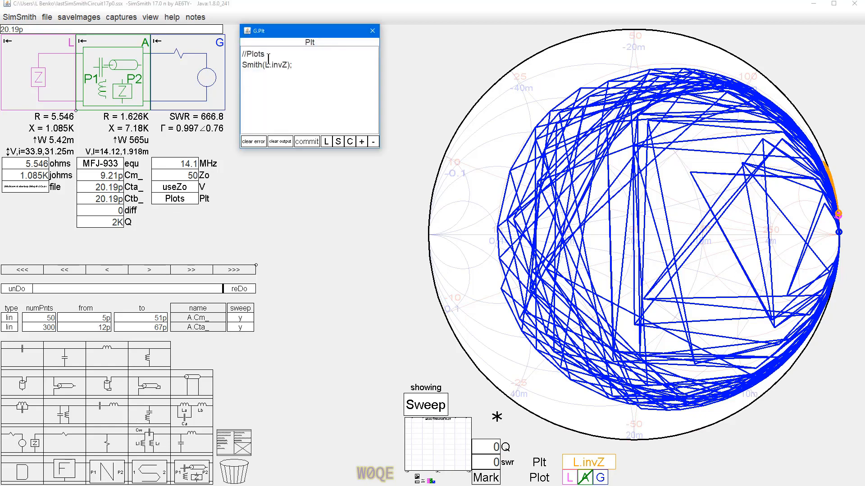
left_click_drag(296, 64, 233, 66)
key("ctrl+c")
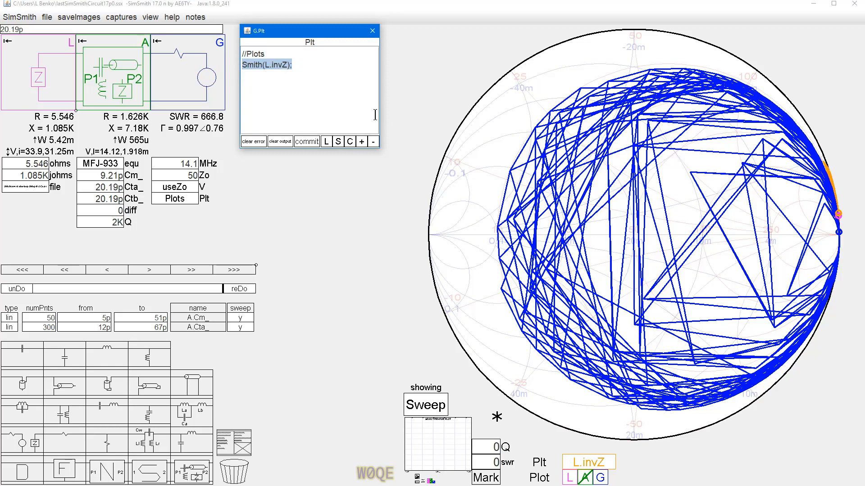
left_click(299, 68)
key("Return")
key("ctrl+v")
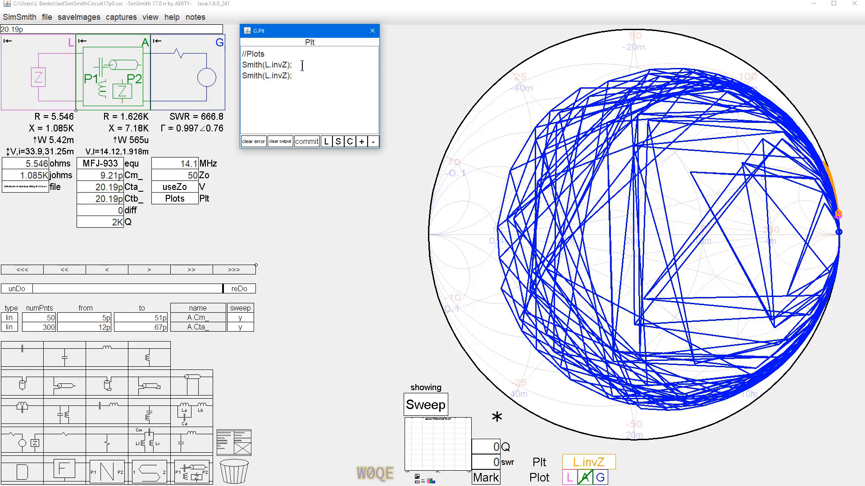
Step: Change the duplicated plot line to Smith(G.Zin); so the generator's input impedance is plotted
type("G.")
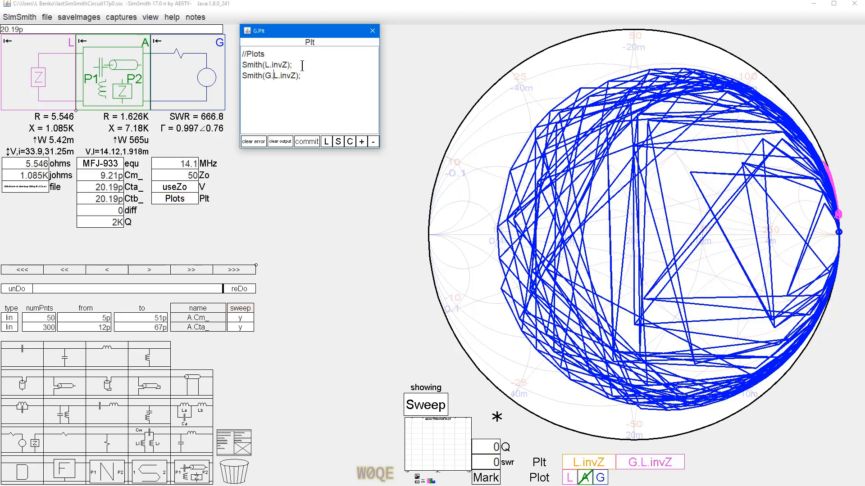
type("Z")
key("Delete")
key("Delete")
key("Delete")
key("Delete")
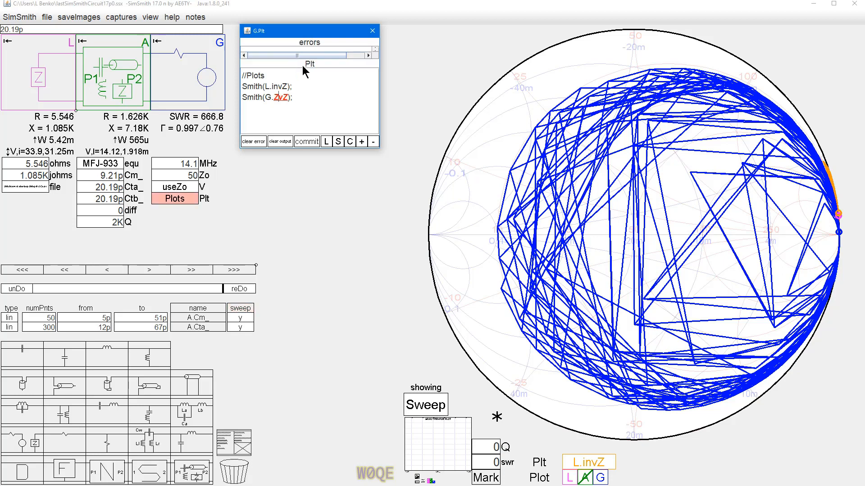
type("in")
key("Delete")
key("Delete")
key("Delete")
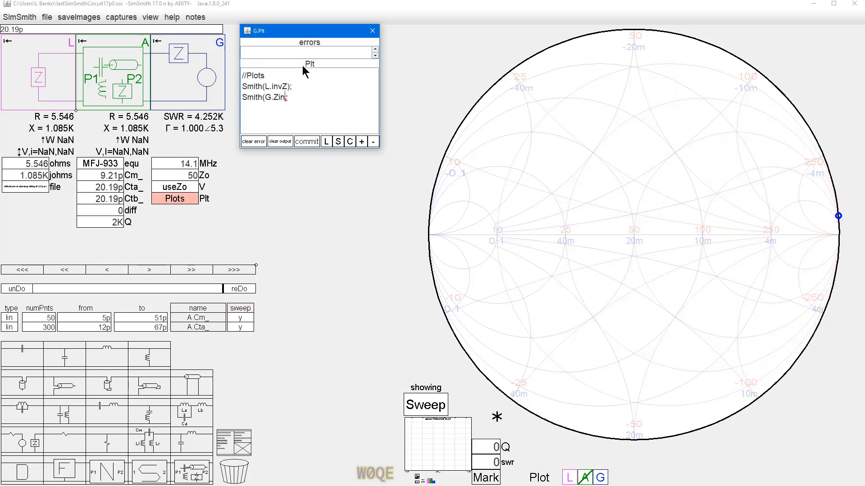
type(")")
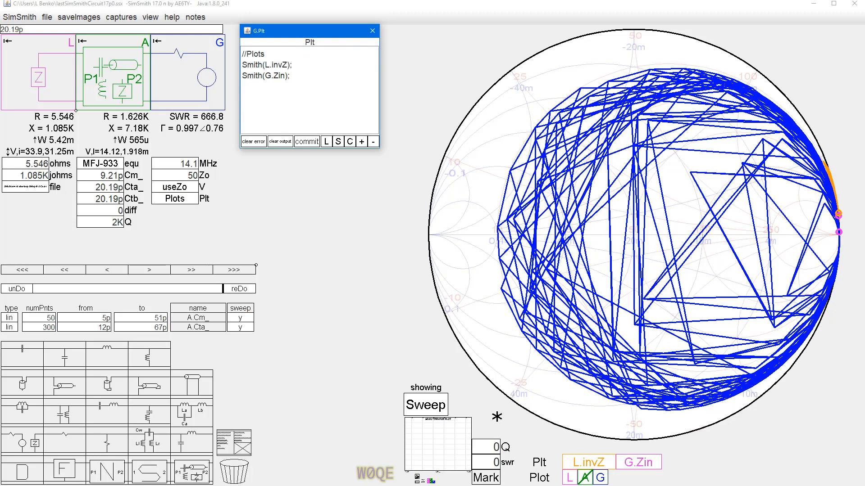
Step: Disable the built-in G trace and plot G.Zin as dots with Smith(dots,G.Zin);
left_click(602, 479)
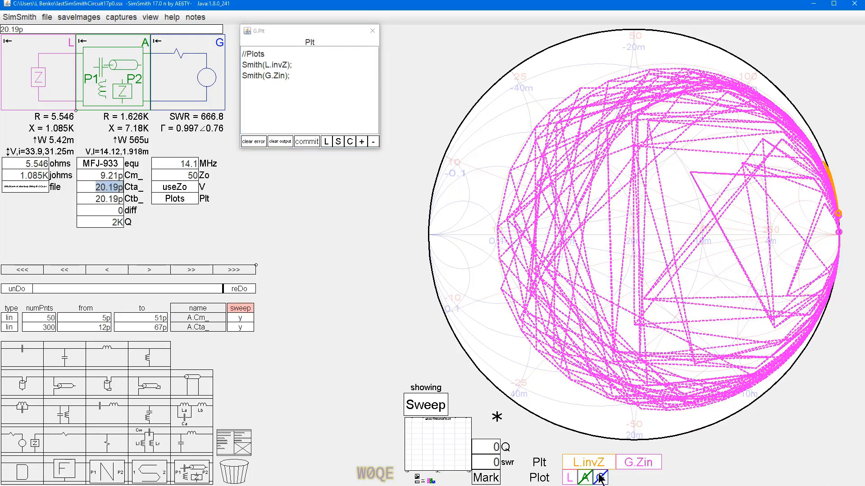
left_click(633, 467)
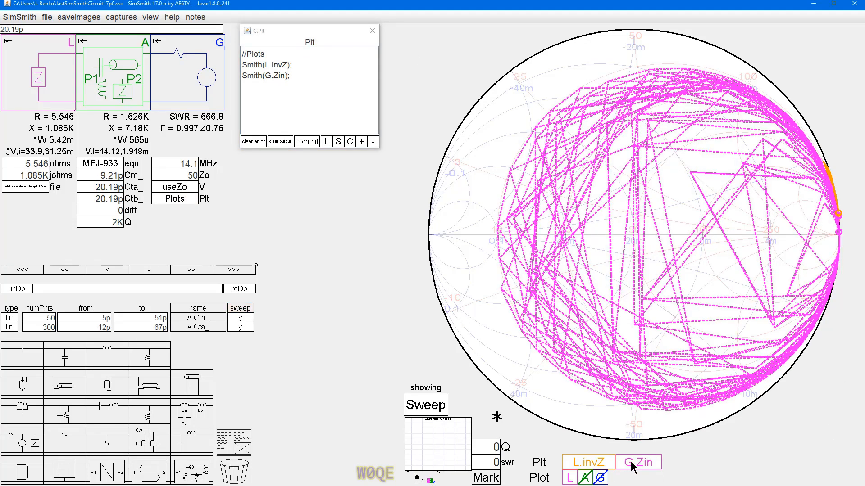
left_click(267, 75)
type("dots,")
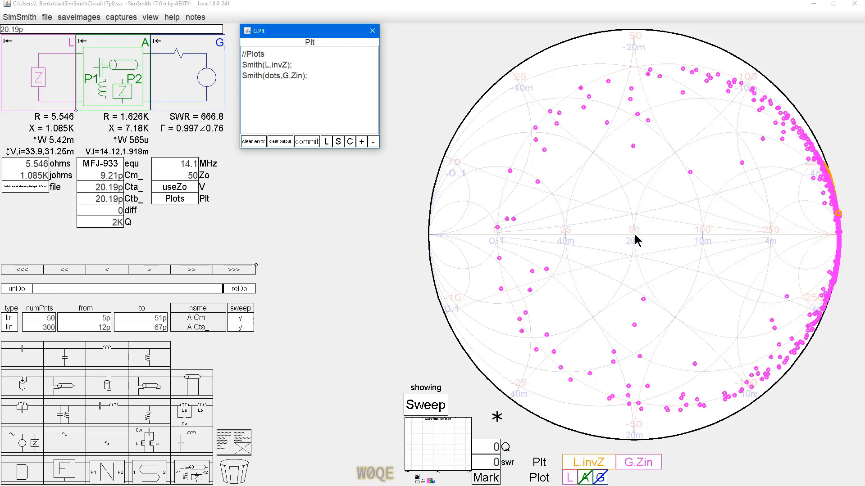
Step: Read the values at an inner G.Zin dot, and check the NormalSweepSize and ExtendedSweepSize preferences without changing them
left_click(741, 164)
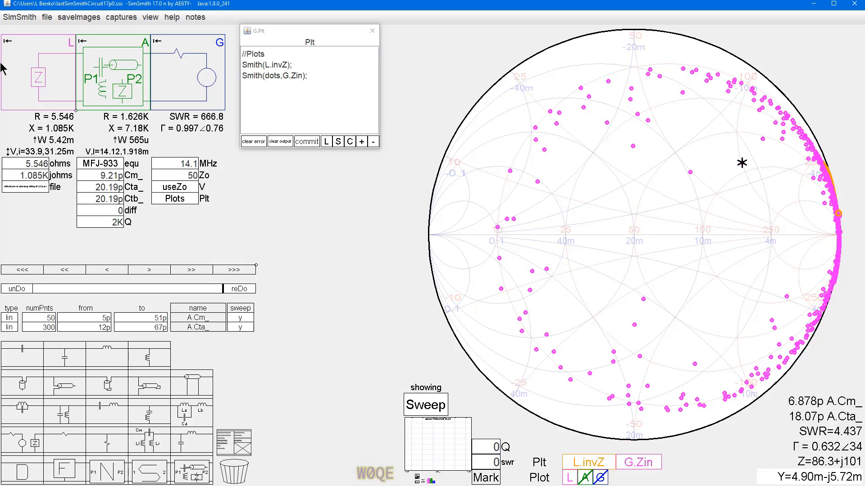
left_click(21, 20)
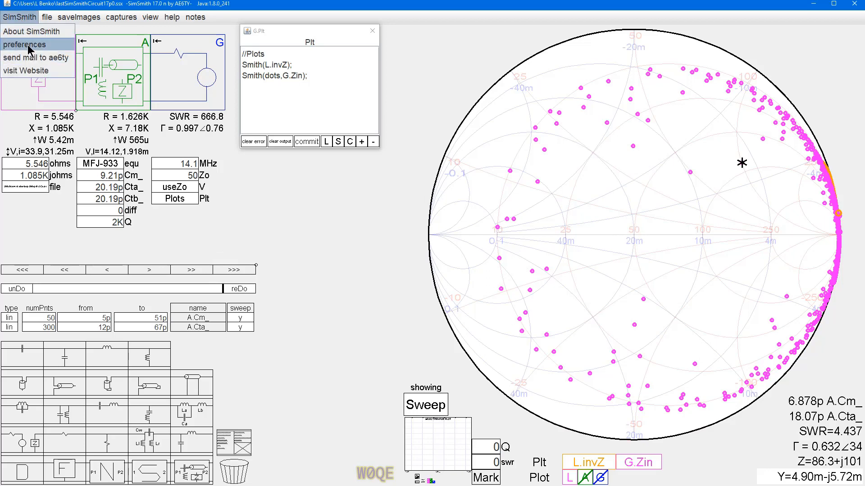
left_click(27, 45)
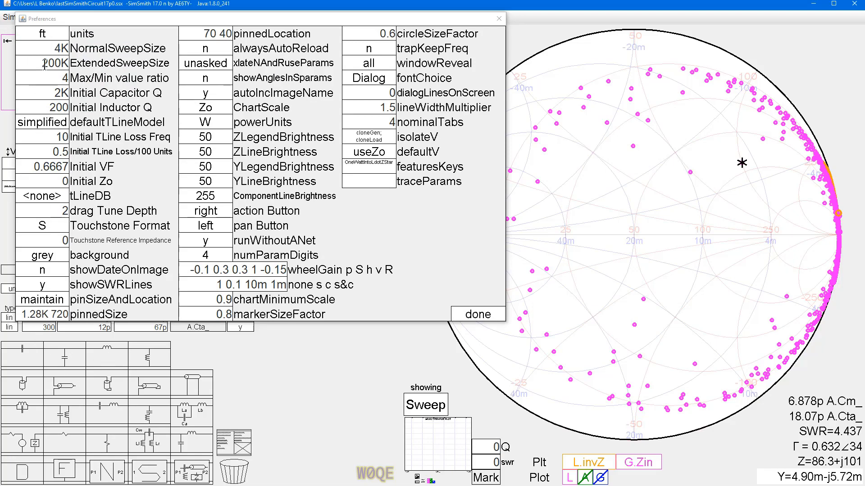
left_click(477, 315)
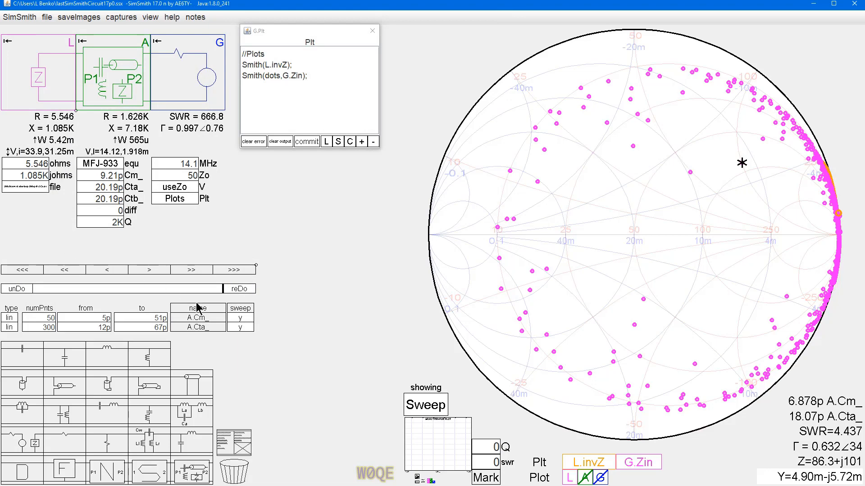
Step: Run the extended sweep and read the A.Cm_ and A.Cta_ values at the G.Zin dot nearest the chart's centre
left_click(232, 308)
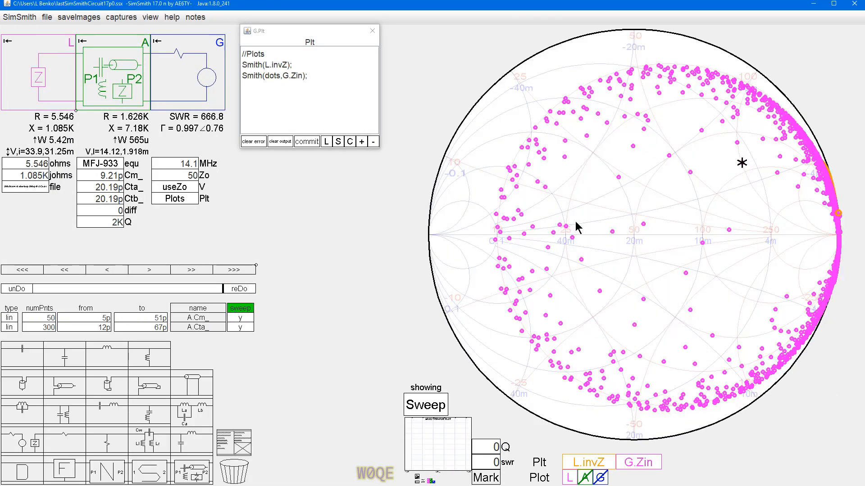
left_click(644, 226)
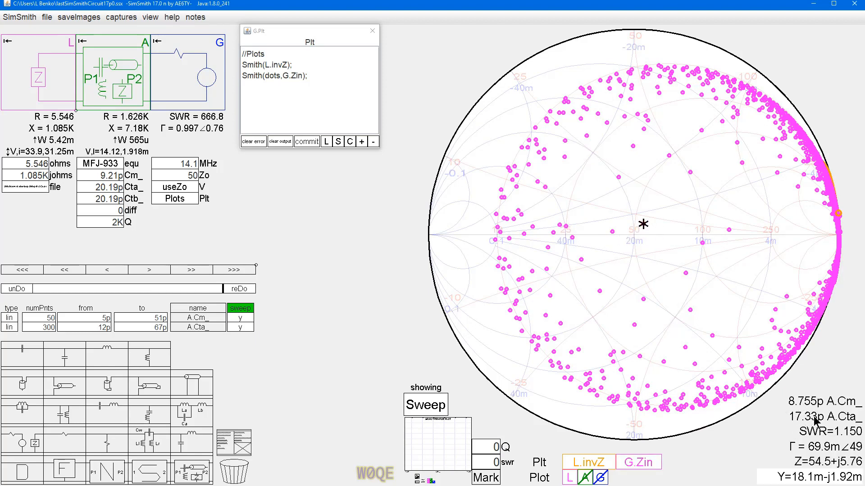
Step: Set the MFJ-933 block's Cm_ to 8.7p and Cta_ to 17.3p
left_click(100, 175)
type("8.")
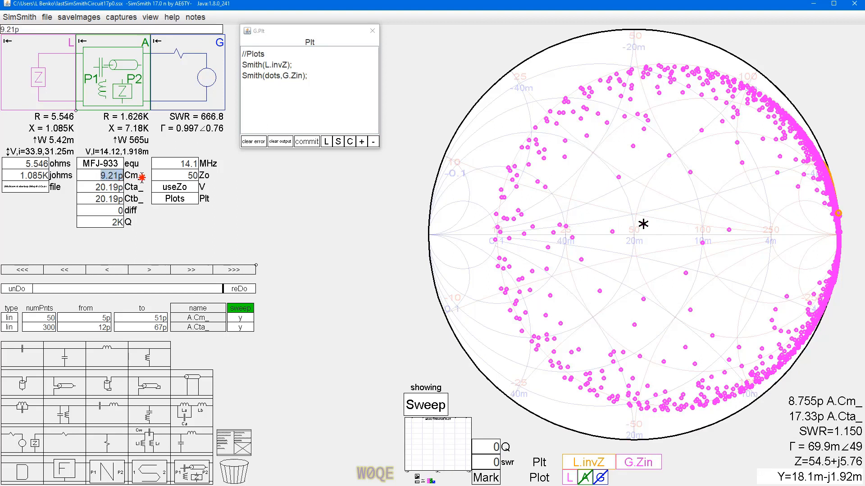
type("7p")
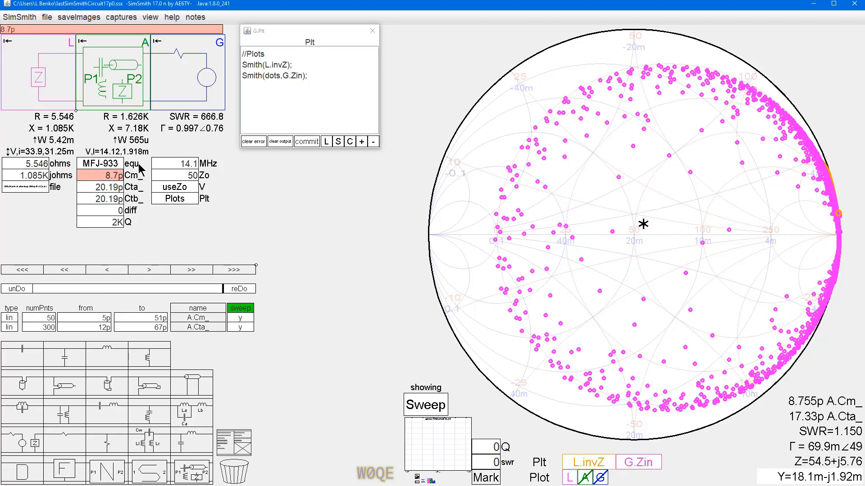
left_click(94, 187)
double_click(109, 188)
left_click_drag(94, 188, 122, 187)
type("17.3p")
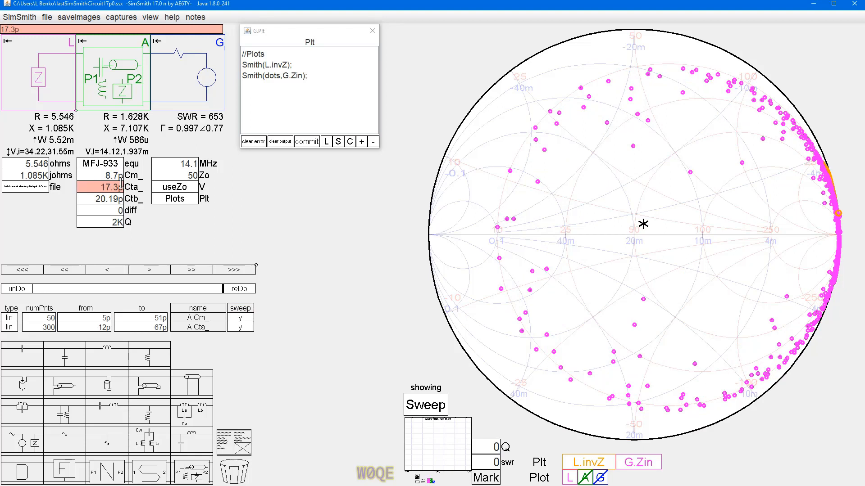
key("Return")
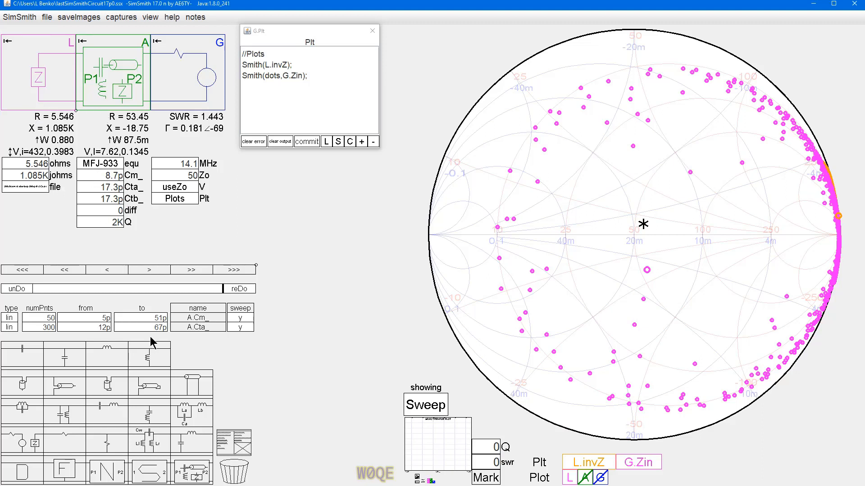
Step: Turn off the sweeps of both A.Cm_ and A.Cta_
left_click(239, 318)
left_click(240, 328)
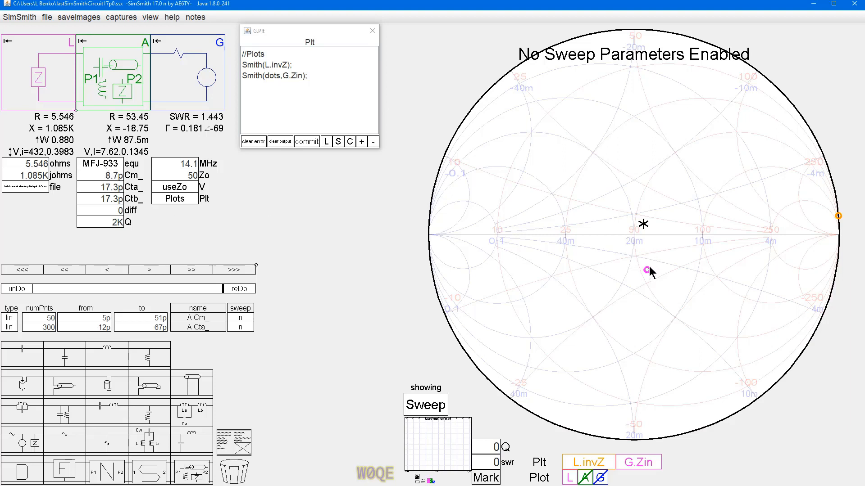
Step: Try coarse changes of the MFJ-933 block's Cm_ up to 10.7p, and return it to 8.7p
left_click(96, 178)
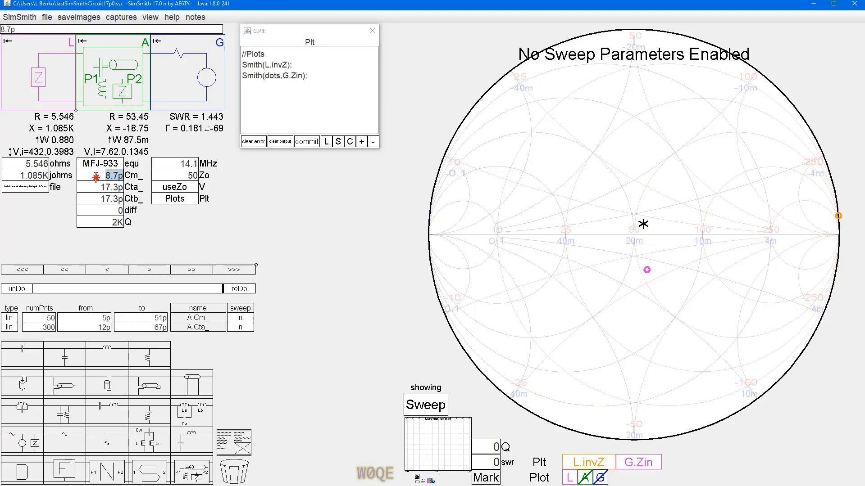
type("7.7p")
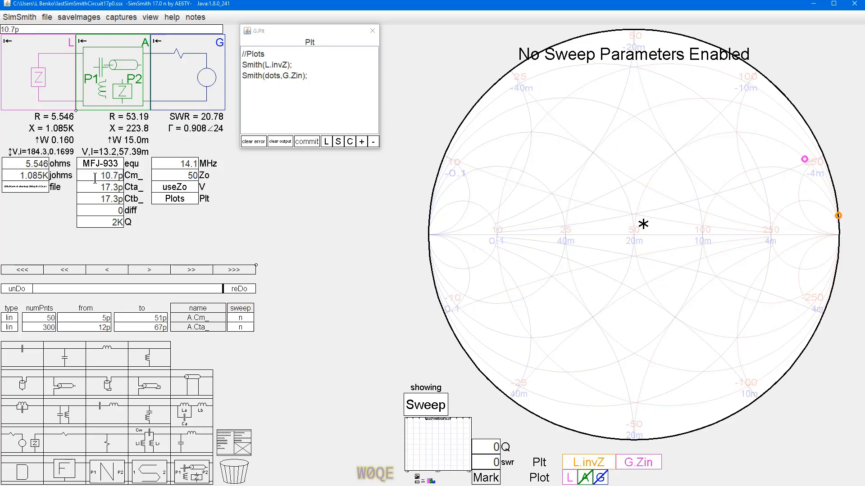
scroll(95, 179, "up", 2)
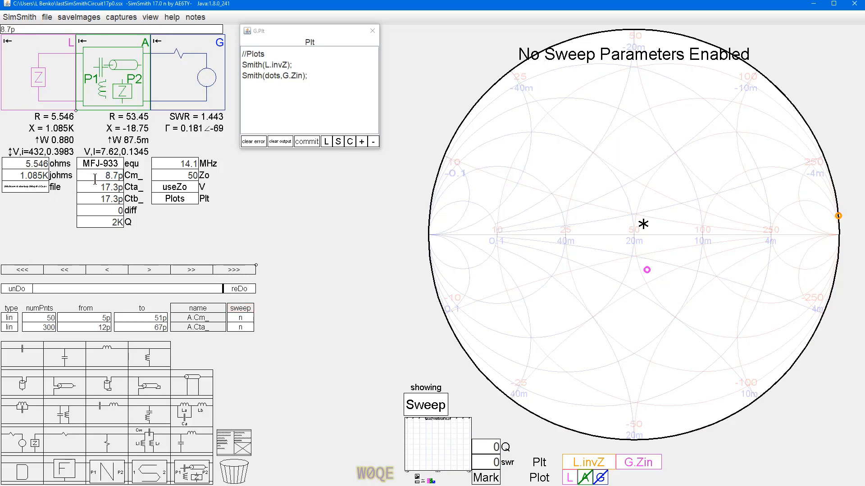
scroll(95, 179, "down", 2)
scroll(95, 179, "up", 1)
scroll(95, 179, "up", 1)
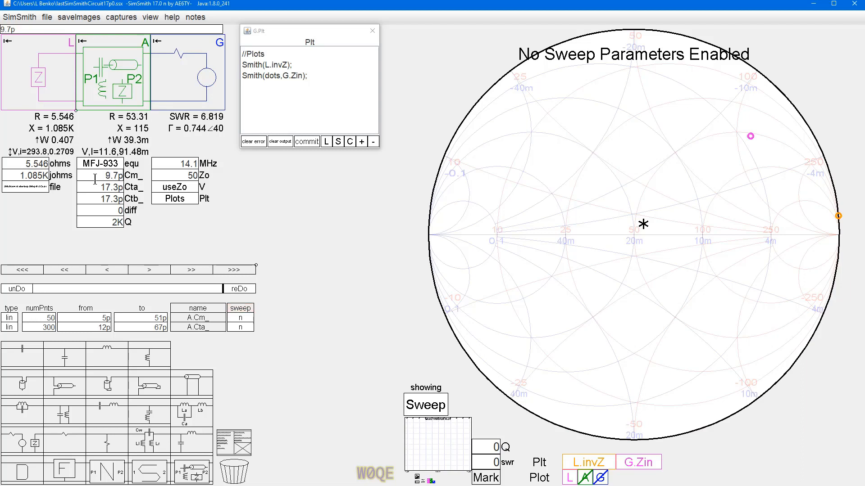
scroll(95, 179, "down", 1)
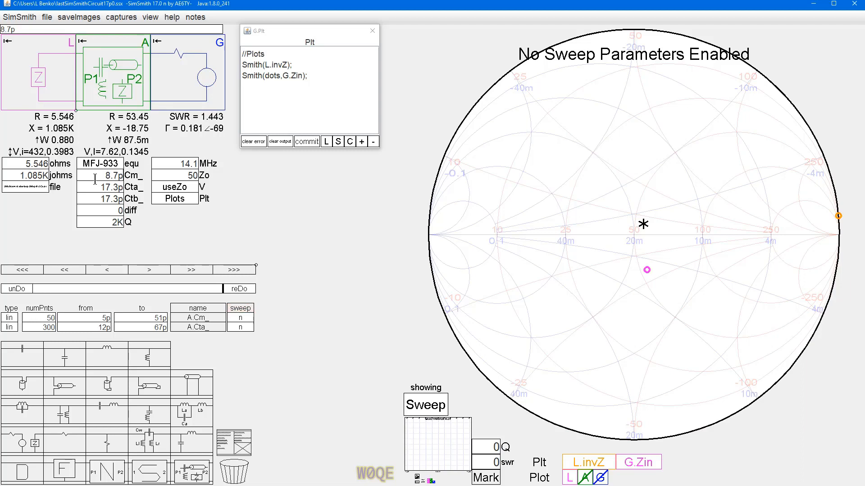
Step: Tune the MFJ-933 block's Cta_ to 17.17p and Cm_ to 9.27p, moving the G.Zin dot toward the chart's centre
left_click(94, 188)
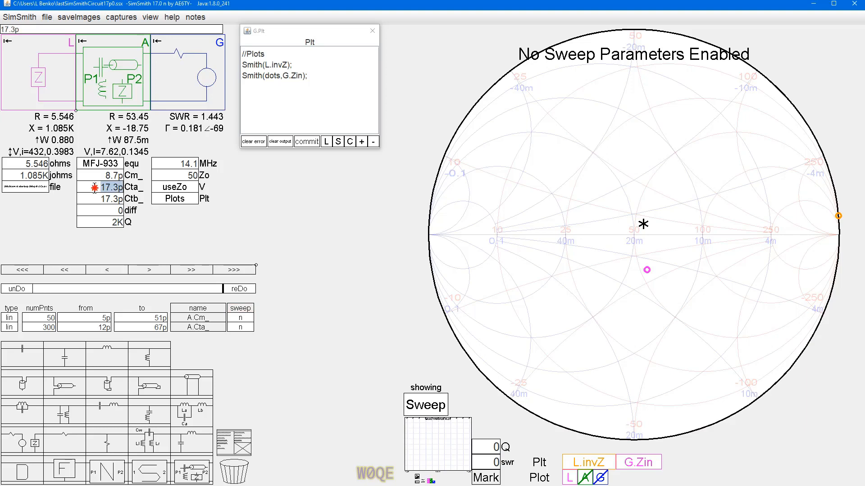
scroll(95, 187, "down", 1)
scroll(95, 187, "up", 1)
scroll(95, 187, "up", 1)
scroll(94, 188, "up", 1)
scroll(94, 187, "down", 2)
left_click(98, 175)
scroll(98, 175, "up", 14)
scroll(97, 176, "up", 19)
scroll(99, 174, "up", 20)
scroll(101, 175, "up", 4)
scroll(104, 183, "down", 1)
scroll(104, 184, "down", 9)
scroll(104, 183, "down", 2)
scroll(104, 183, "down", 1)
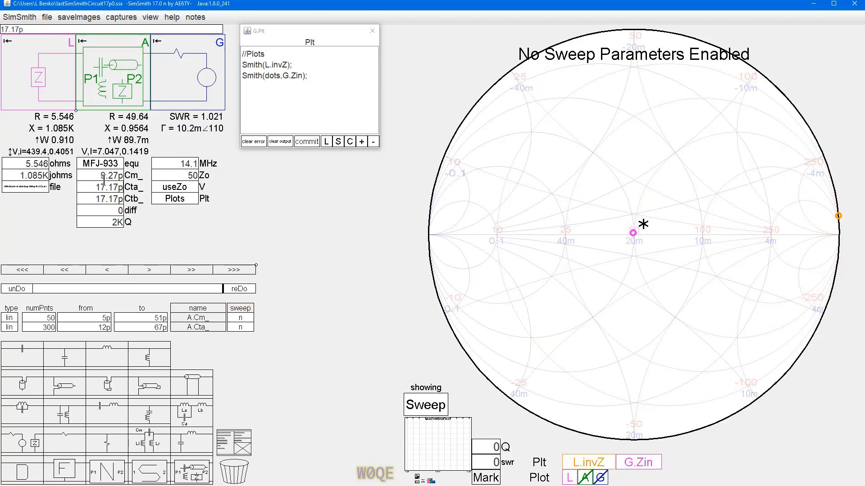
Step: Refine Cm_ to 9.238p and Cta_ to 17.18p in fine increments, watching the G.Zin dot around the 50-ohm point
scroll(633, 251, "up", 3)
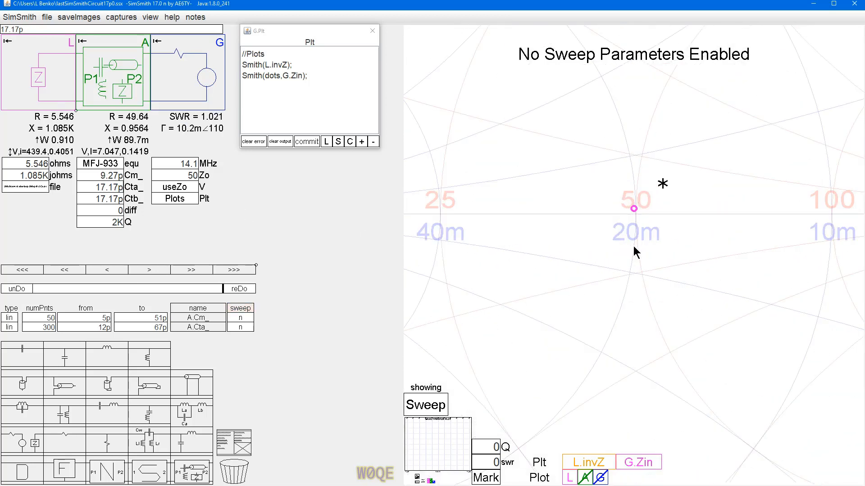
left_click(113, 176)
scroll(113, 176, "down", 5)
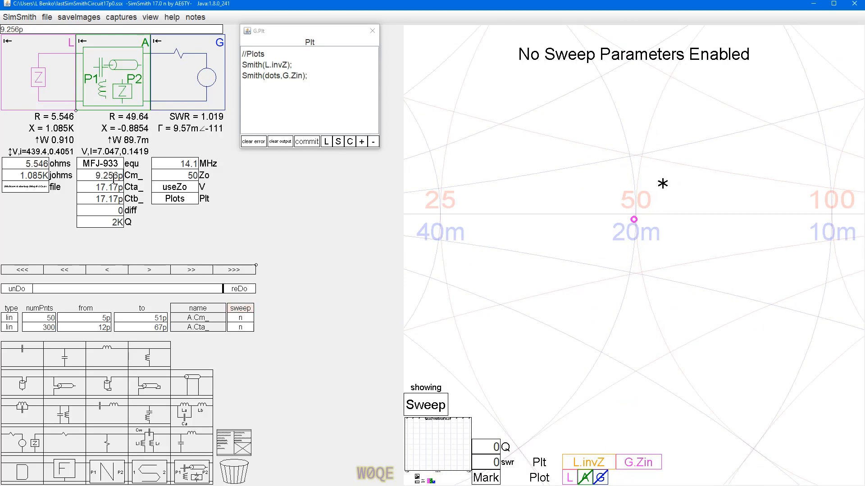
scroll(114, 175, "down", 5)
left_click(109, 188)
scroll(109, 188, "up", 4)
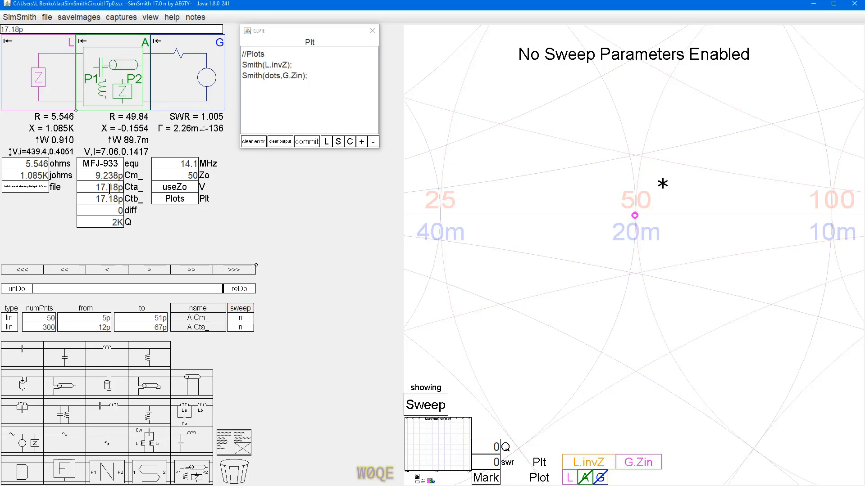
scroll(102, 176, "down", 2)
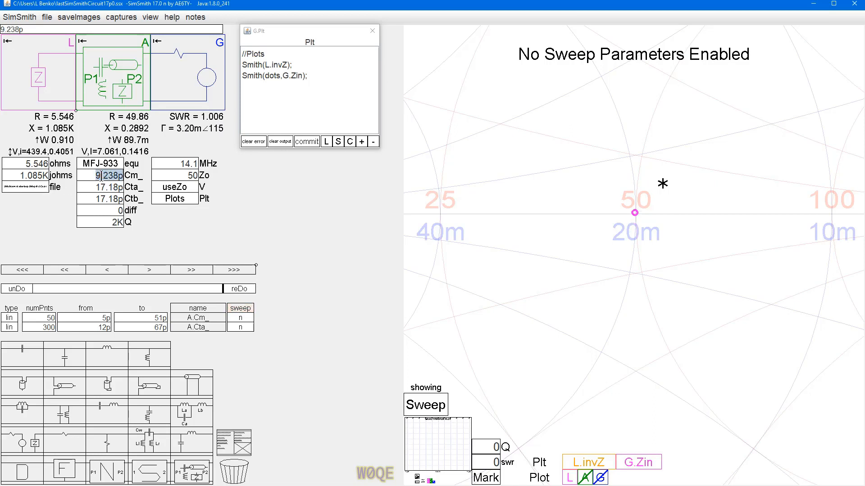
Step: Lower Cm_ to 9.223p and fine-adjust Cta_ at 17.18p to bring the G.Zin dot onto the chart's centre
scroll(102, 176, "down", 6)
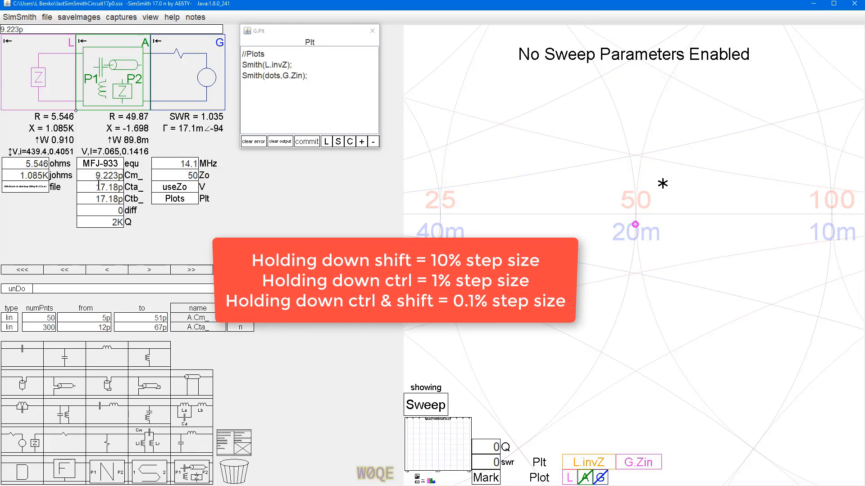
left_click(97, 188)
scroll(97, 187, "up", 2)
scroll(97, 188, "up", 1)
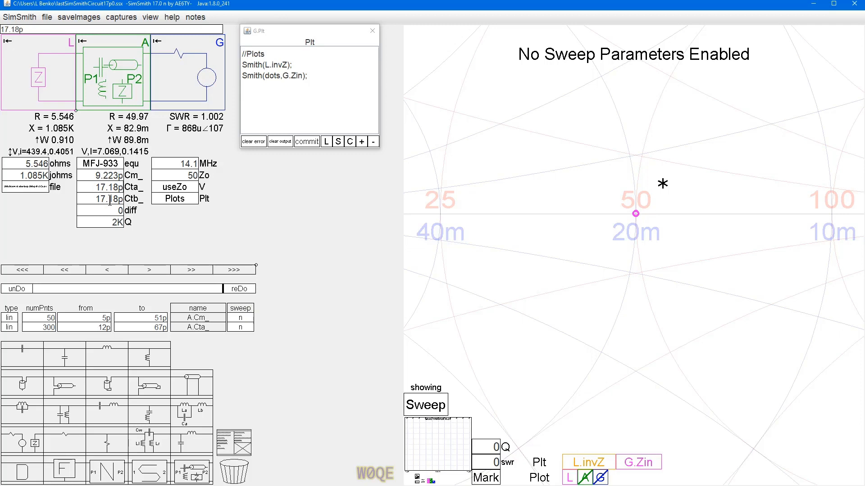
scroll(666, 234, "down", 5)
left_click_drag(655, 227, 633, 235)
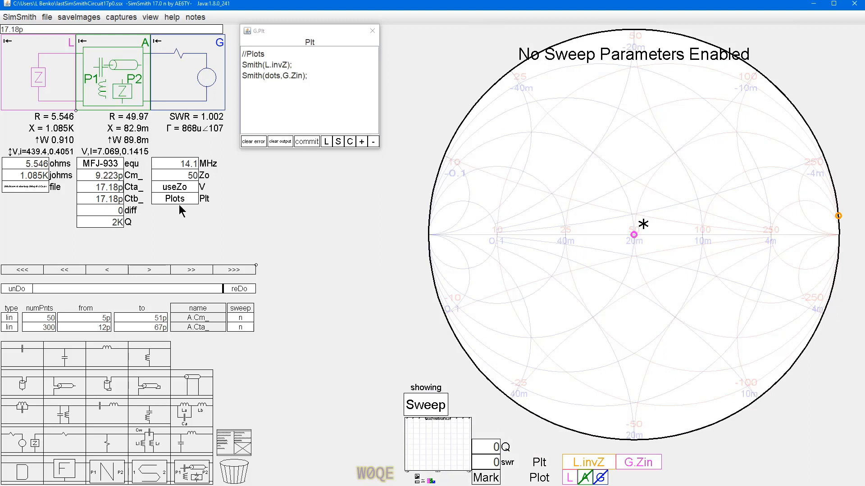
Step: Set the G block's V definition to useZo(100)
left_click(185, 191)
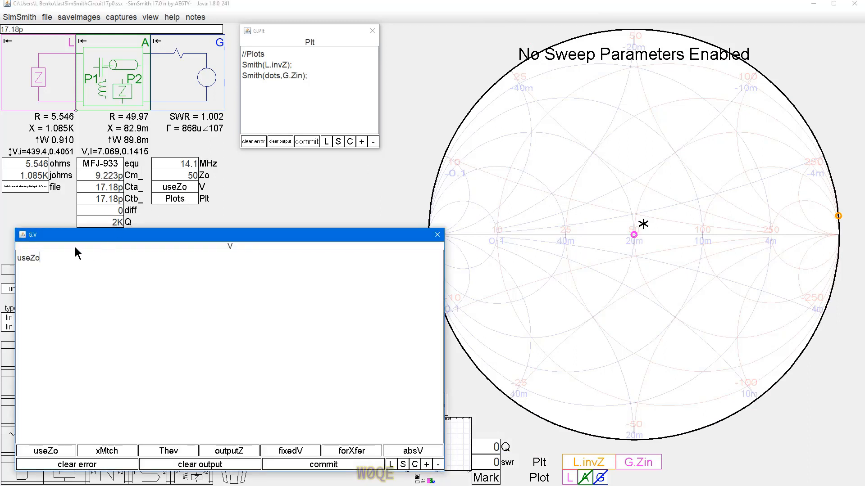
type("(100")
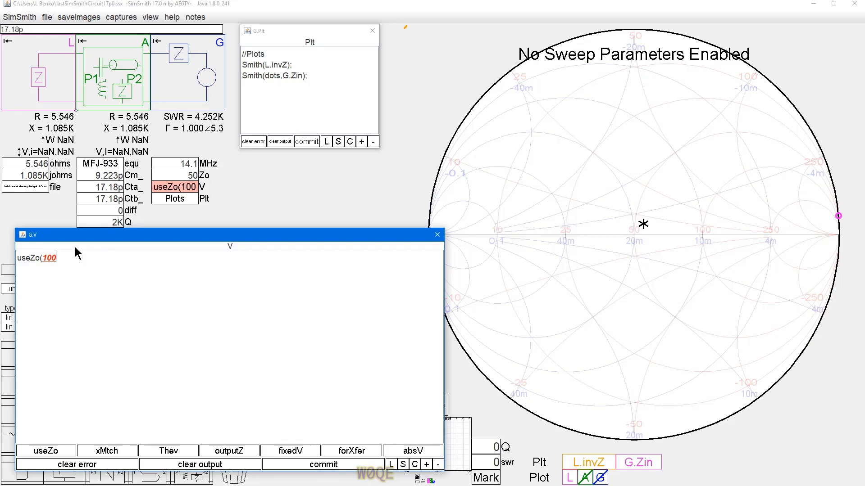
type(")")
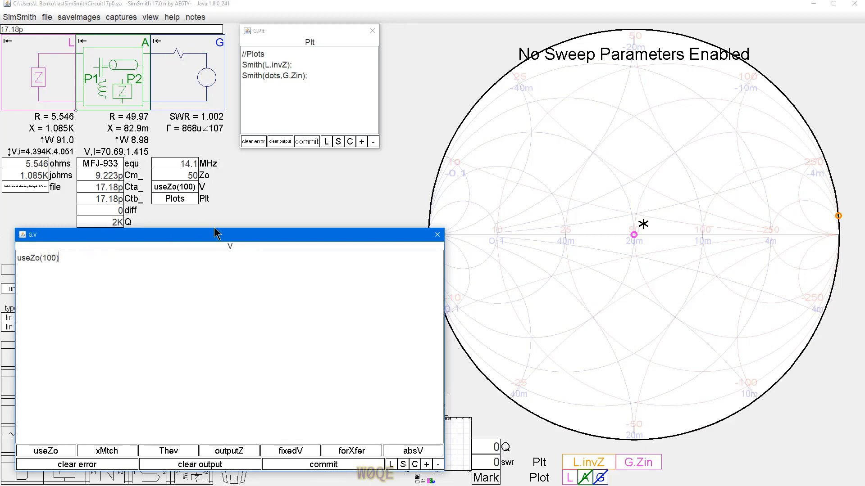
left_click(437, 235)
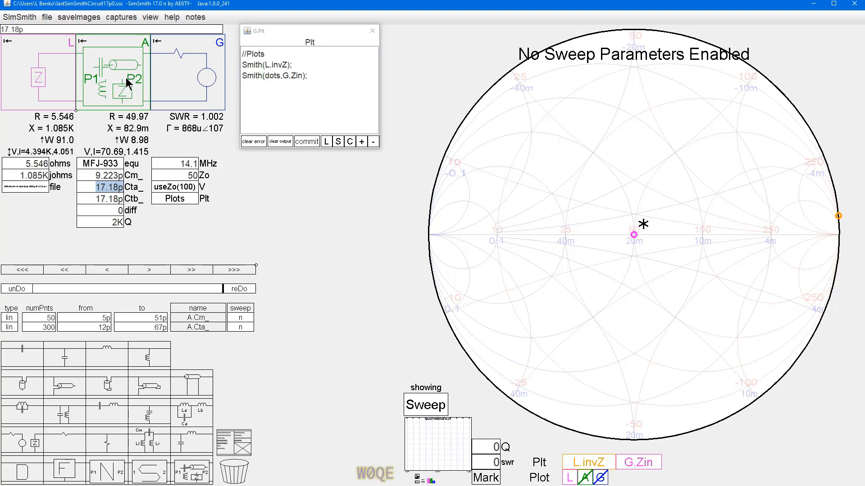
left_click(185, 229)
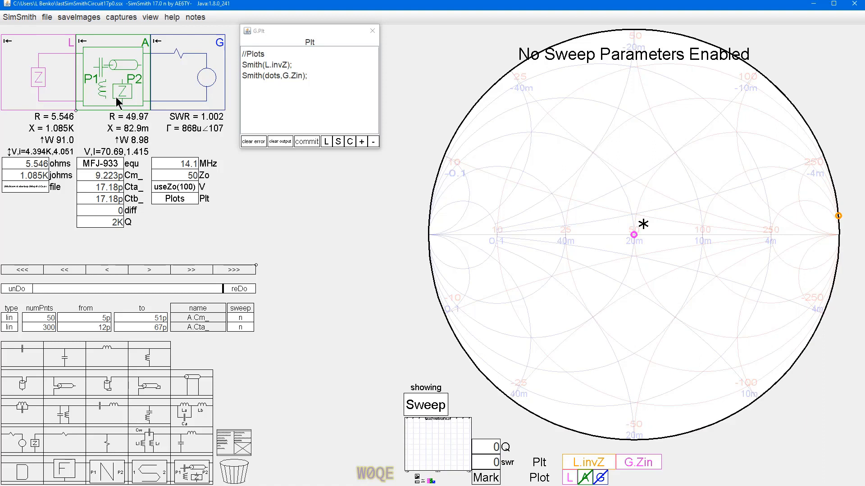
Step: Add the line RMS(A.Cm.v); to the G block's plot definitions
left_click(316, 75)
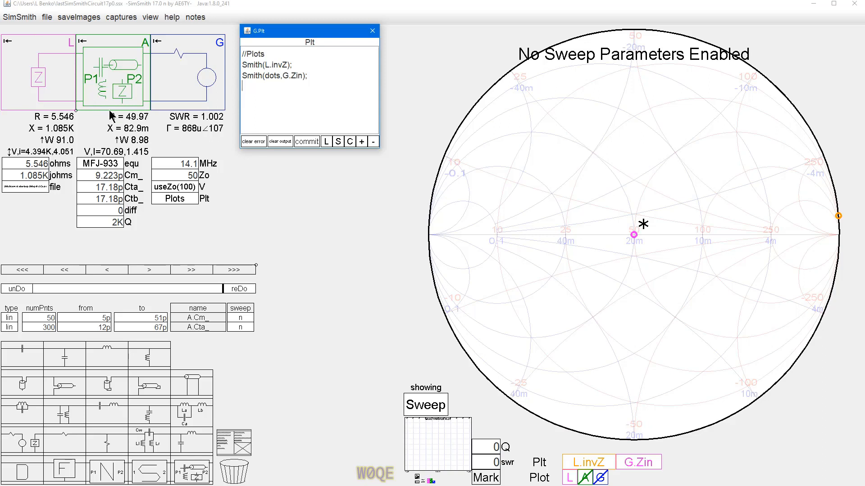
type("RMS")
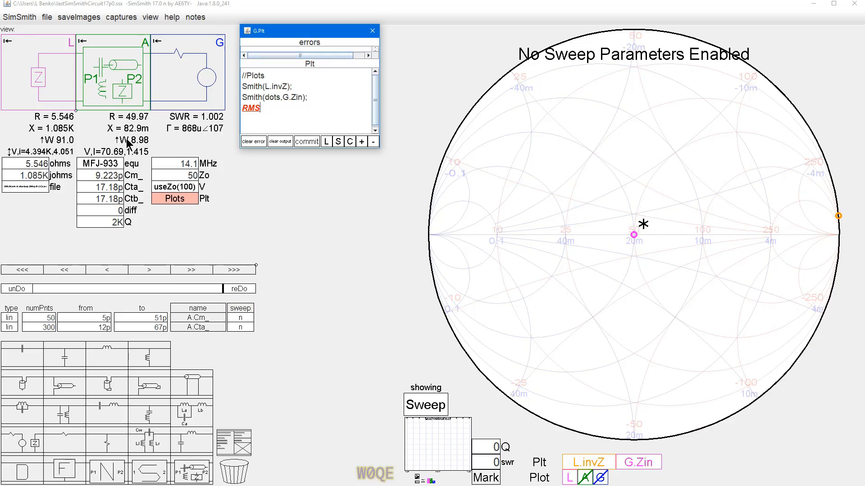
type("(")
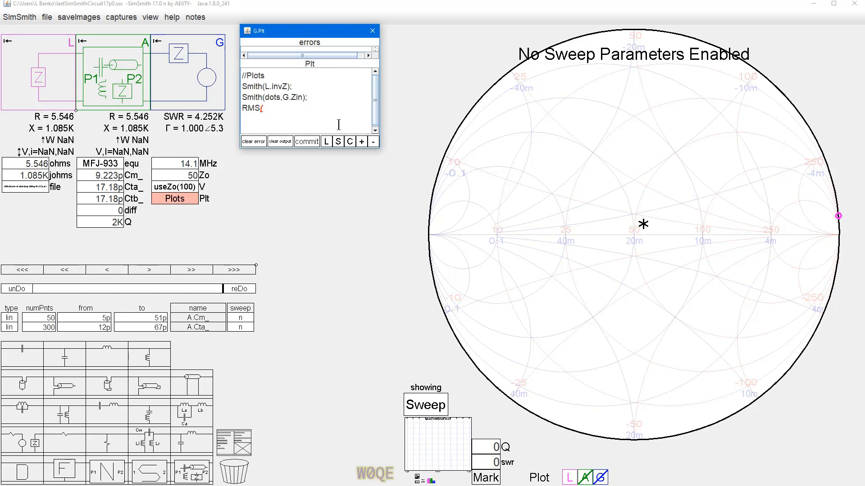
type("A.CM")
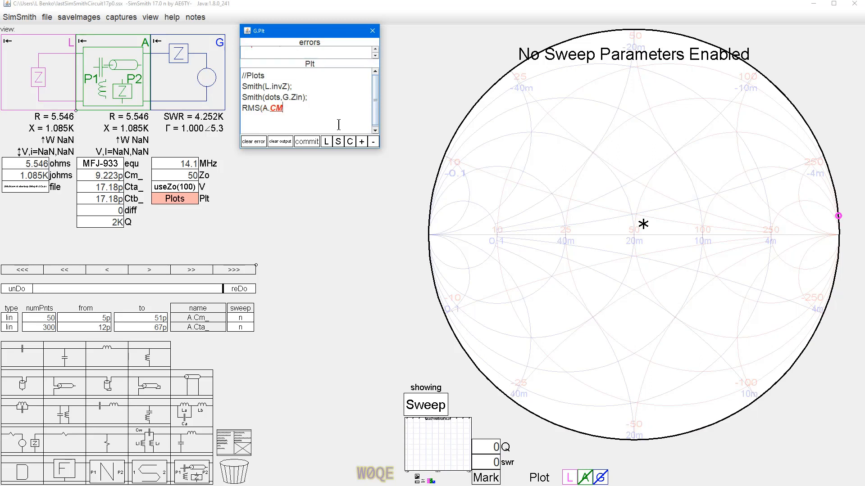
key("BackSpace")
type(",")
type("v")
type(")")
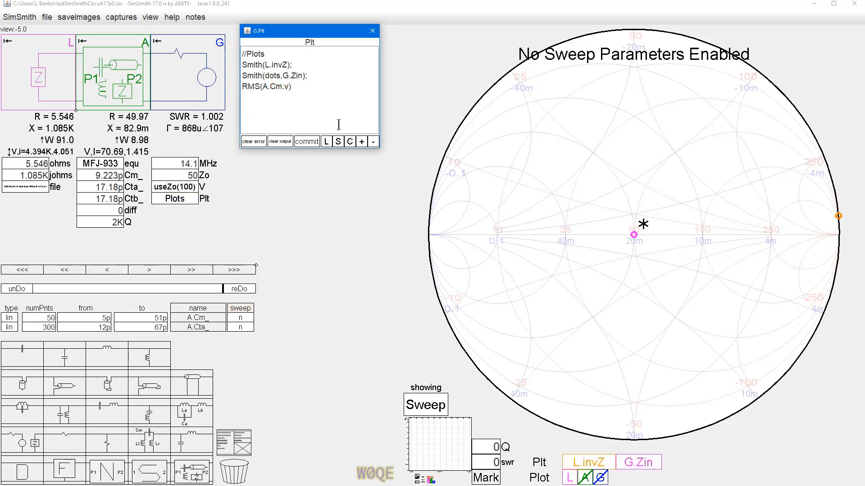
type(";")
Step: Duplicate the RMS(A.Cm.v); statement twice on the same line and widen the plot definition window
left_click_drag(242, 87, 304, 91)
key("ctrl+c")
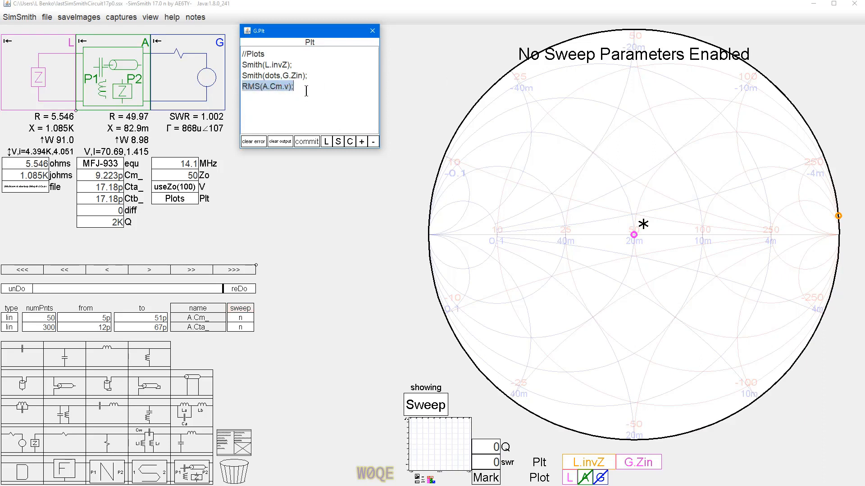
left_click(303, 91)
key("ctrl+v")
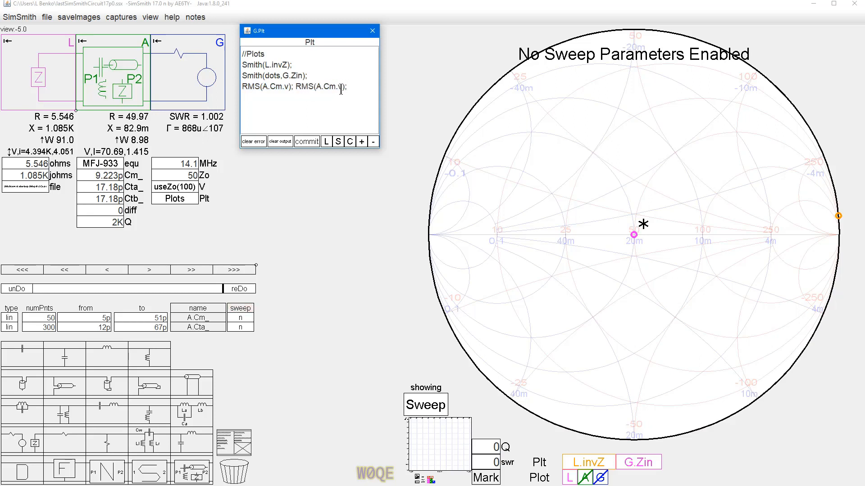
key("ctrl+v")
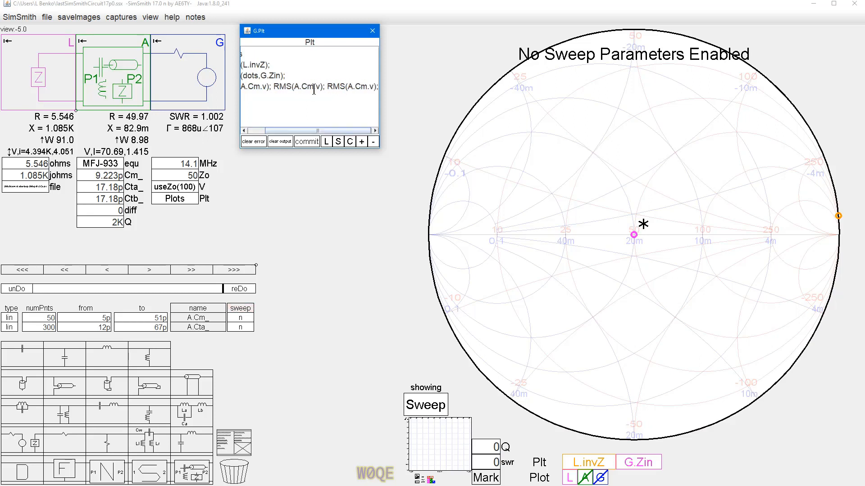
left_click_drag(381, 75, 445, 74)
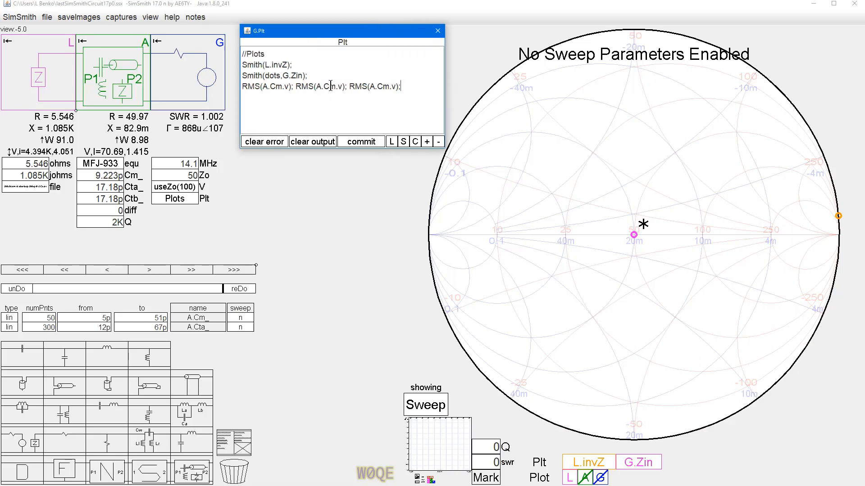
Step: Change the second RMS statement to A.Cta.v and the third to A.Ctb.v, and commit the plot definitions
type("ta")
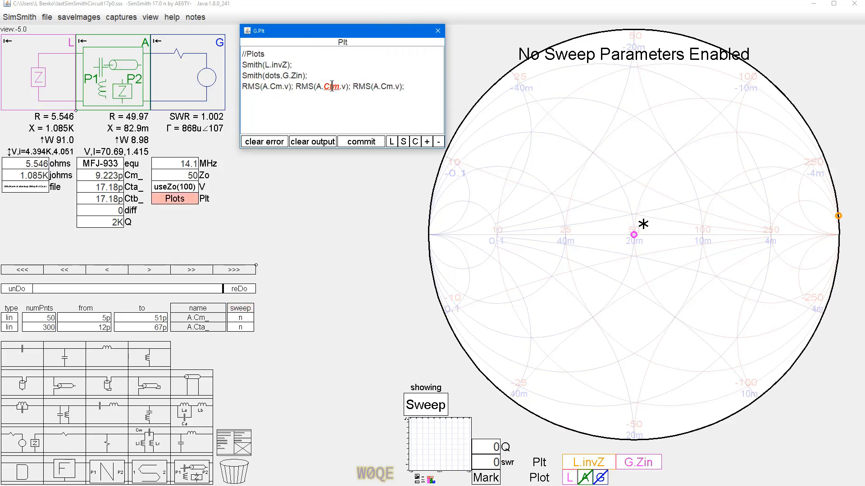
key("Delete")
key("Delete")
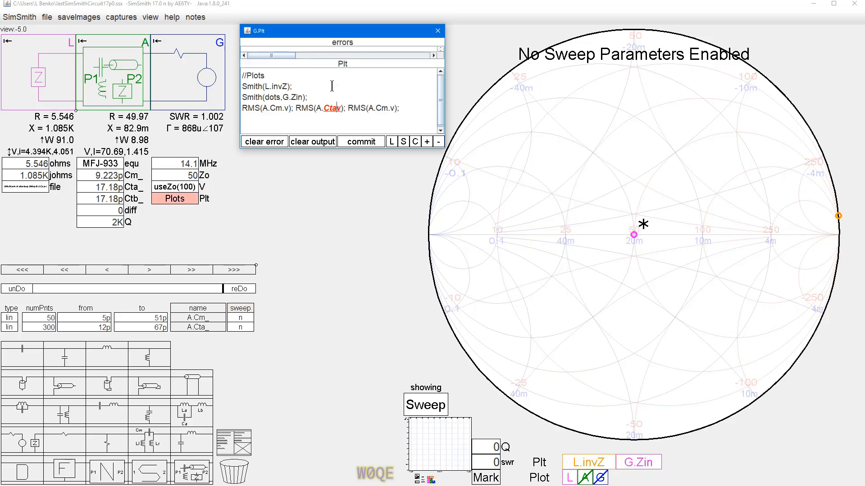
type(".C")
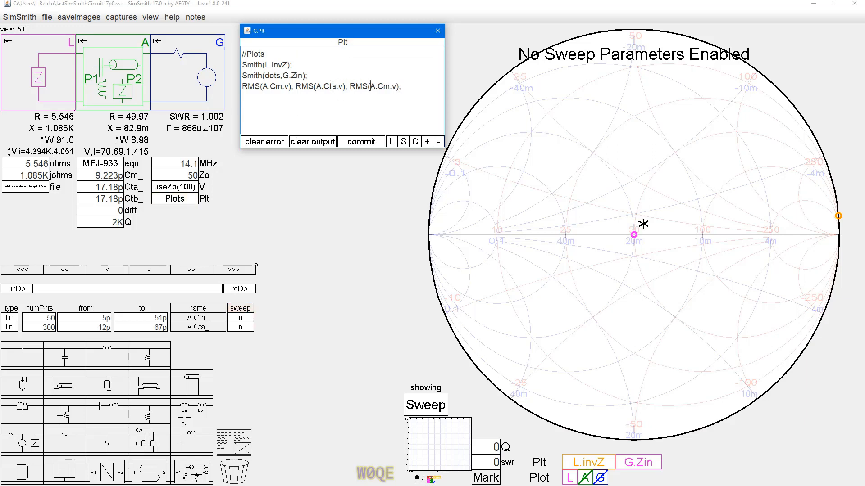
type("tb")
key("Delete")
left_click(363, 143)
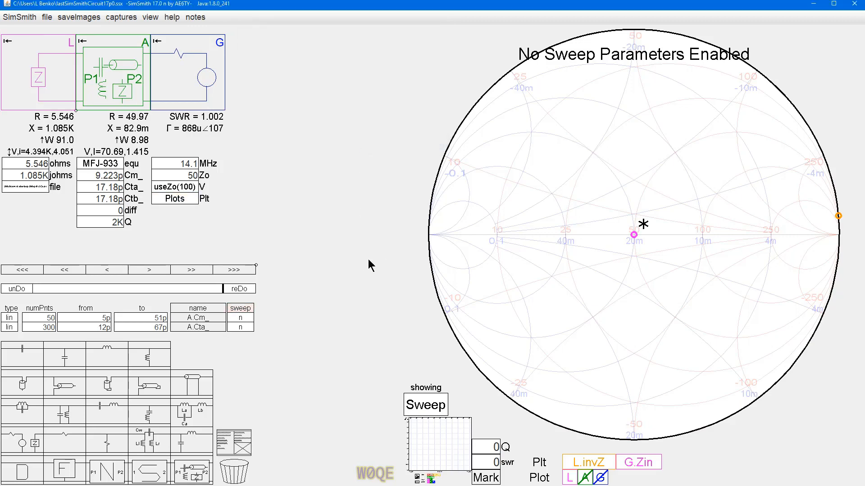
Step: Switch to the rectangular sweep plot and enable the sweeps of both A.Cm_ and A.Cta_
left_click(433, 446)
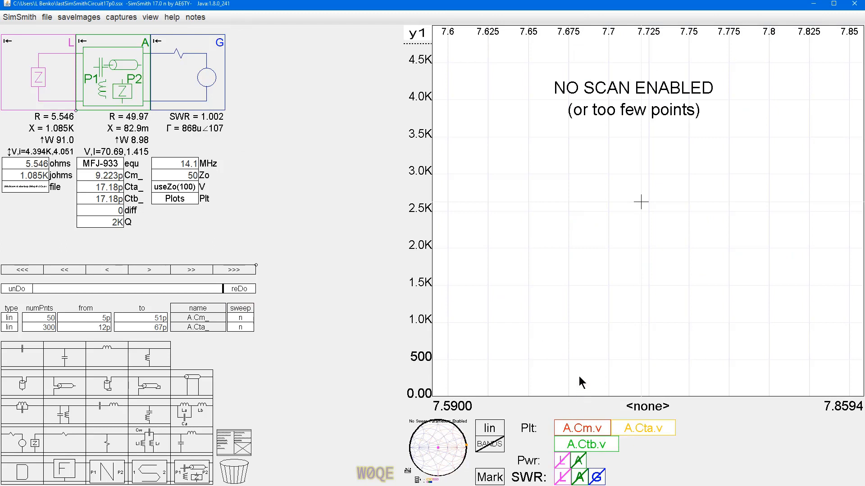
left_click(239, 319)
left_click(240, 326)
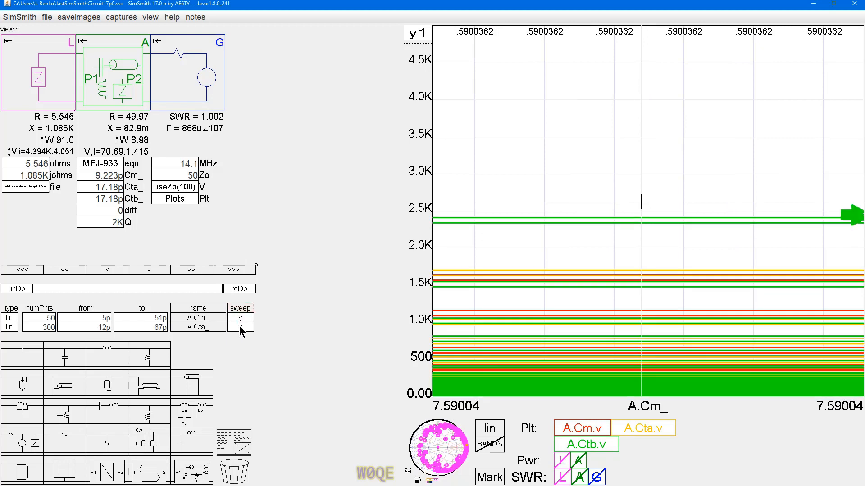
Step: Add G.MHz as an enabled sweep variable and turn off the sweeps of A.Cm_ and A.Cta_
left_click(211, 307)
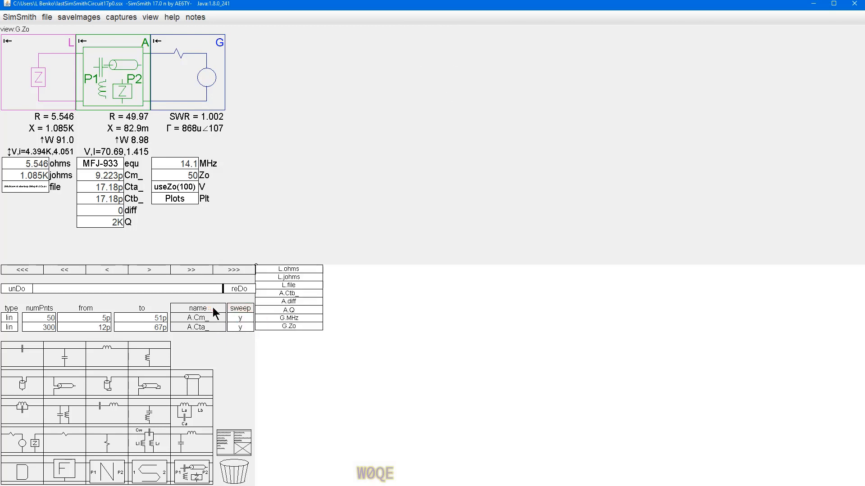
left_click(293, 318)
left_click(244, 317)
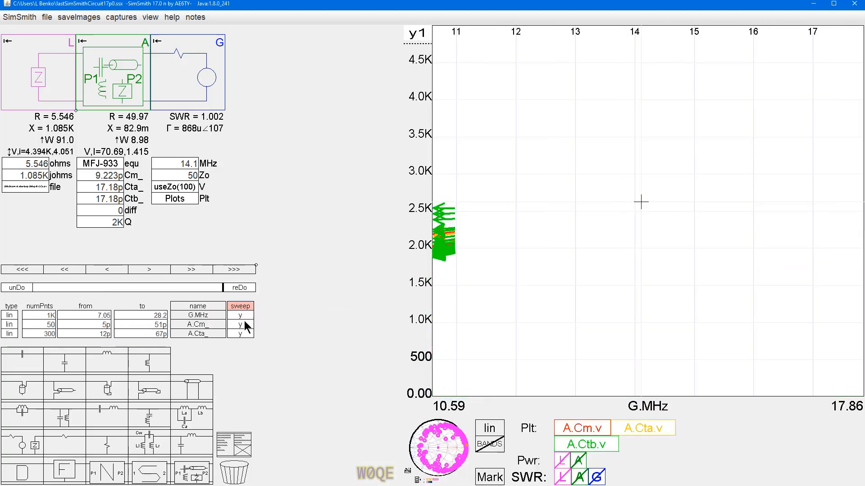
left_click(243, 325)
left_click(240, 332)
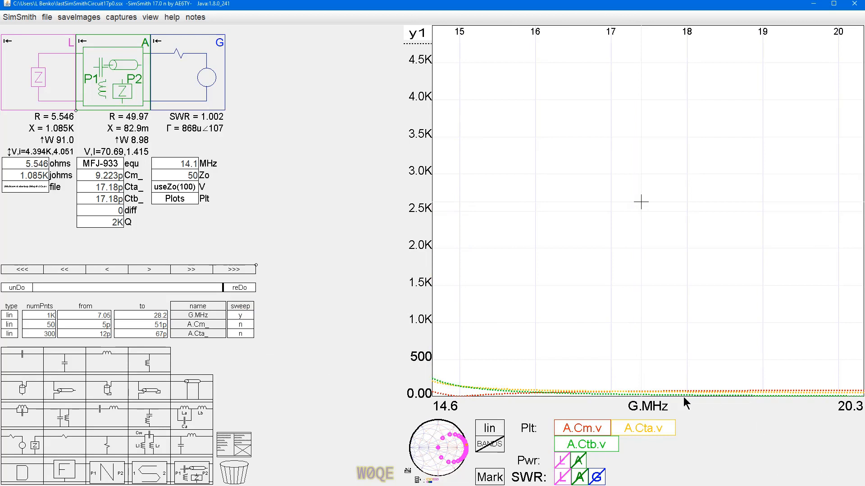
Step: Examine the resonance peak near 14.1 MHz and read the peak RMS voltages of A.Ctb.v and A.Cm.v
scroll(647, 359, "down", 5)
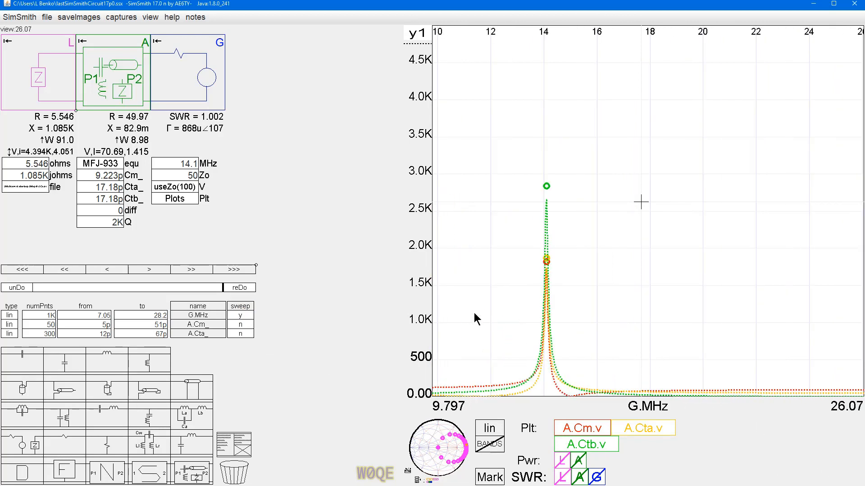
scroll(466, 316, "up", 3)
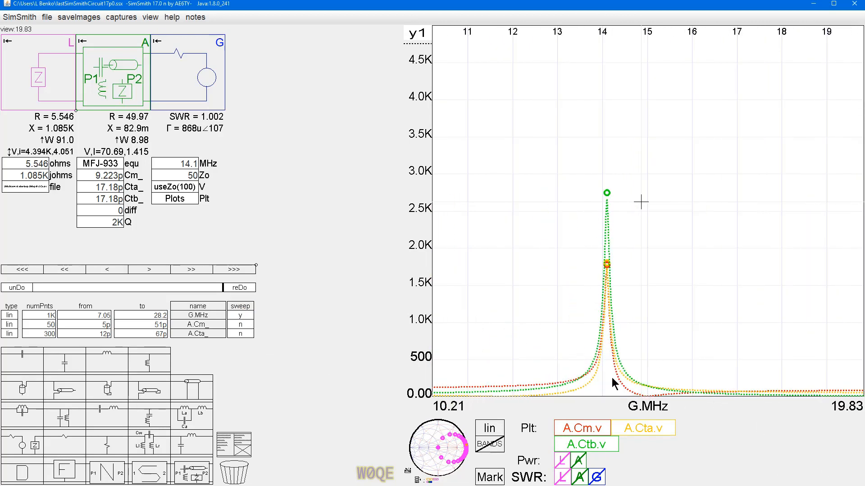
scroll(612, 378, "up", 4)
scroll(603, 370, "up", 3)
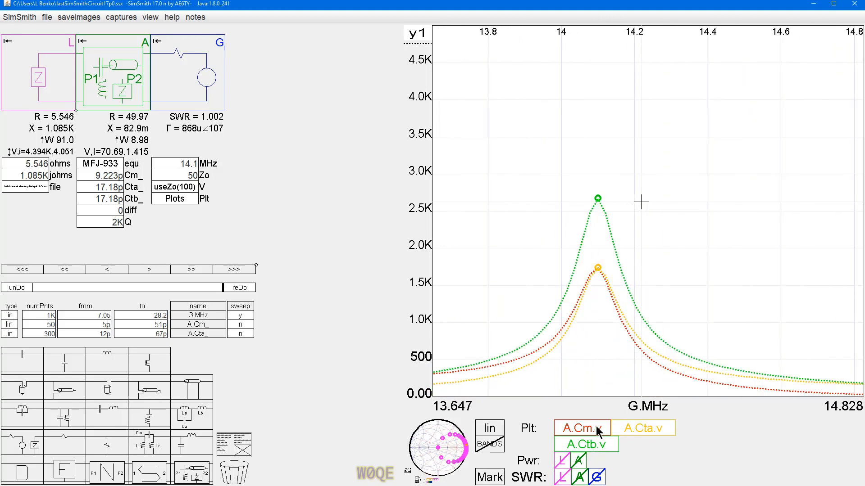
left_click(597, 200)
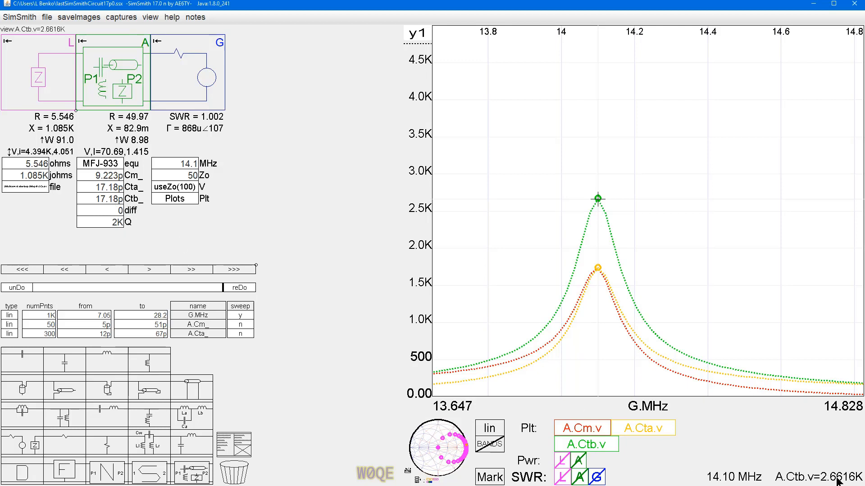
left_click(598, 269)
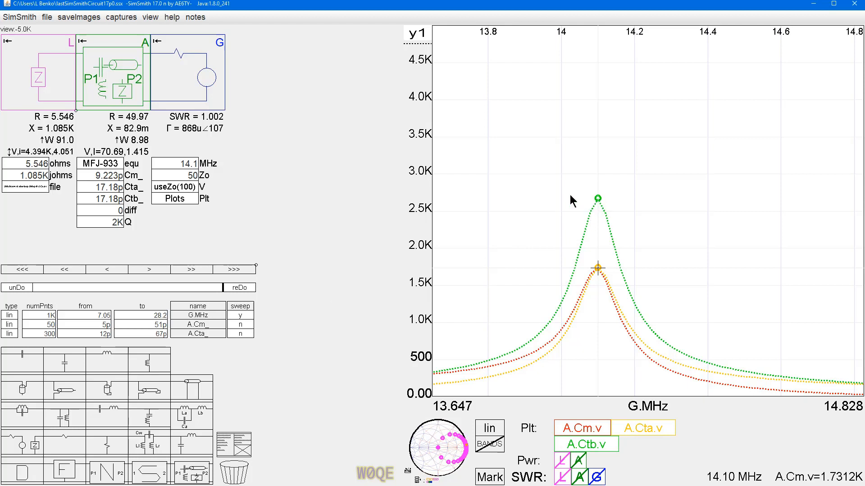
Step: Duplicate the line of three RMS voltage statements onto a new line in the G block's plot definitions
left_click(169, 197)
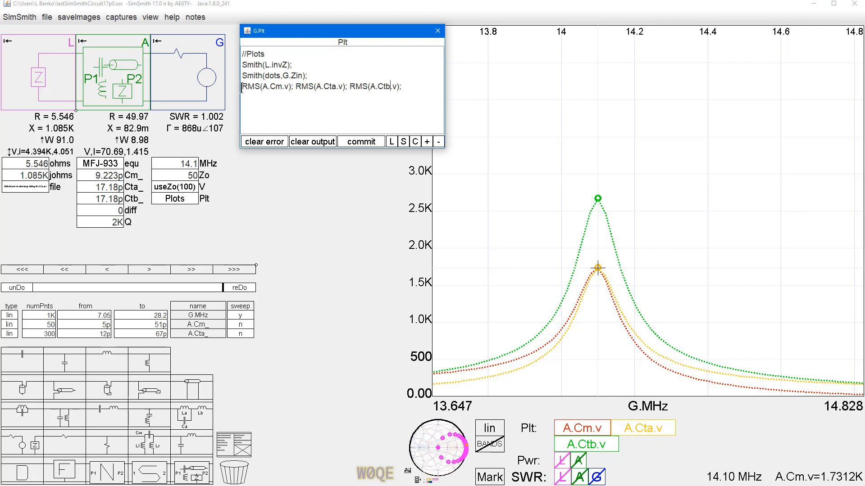
left_click_drag(241, 87, 411, 90)
key("ctrl+c")
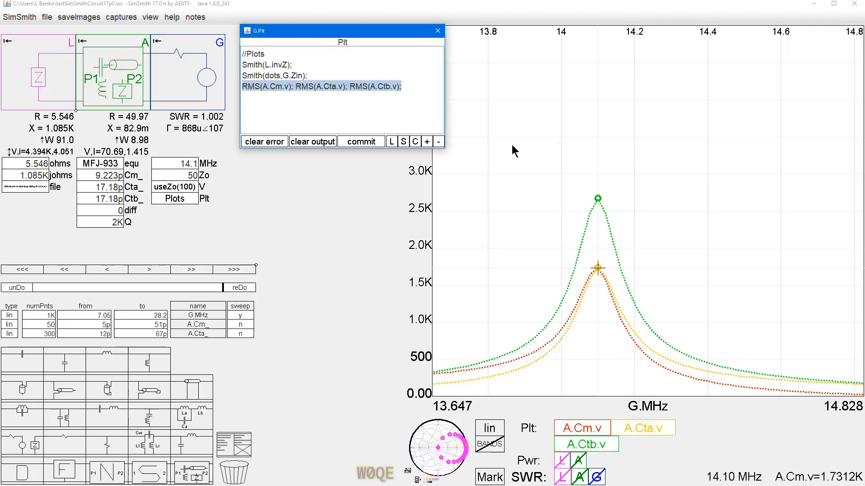
left_click(405, 87)
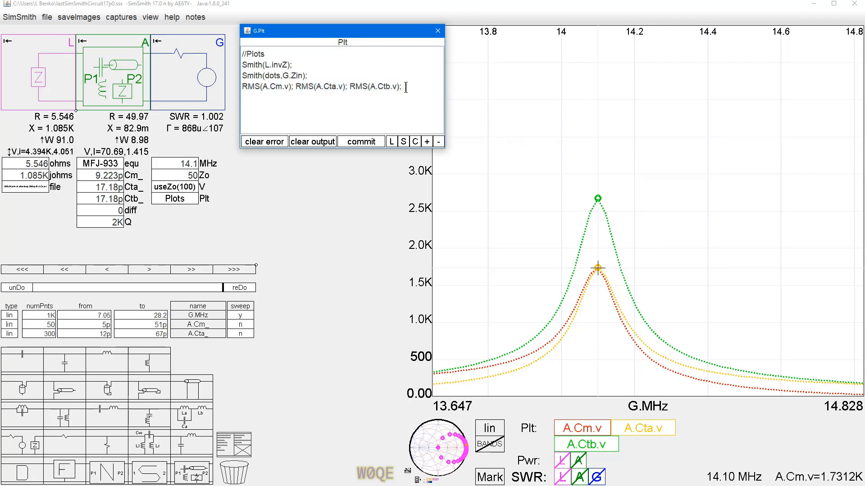
key("Return")
key("ctrl+v")
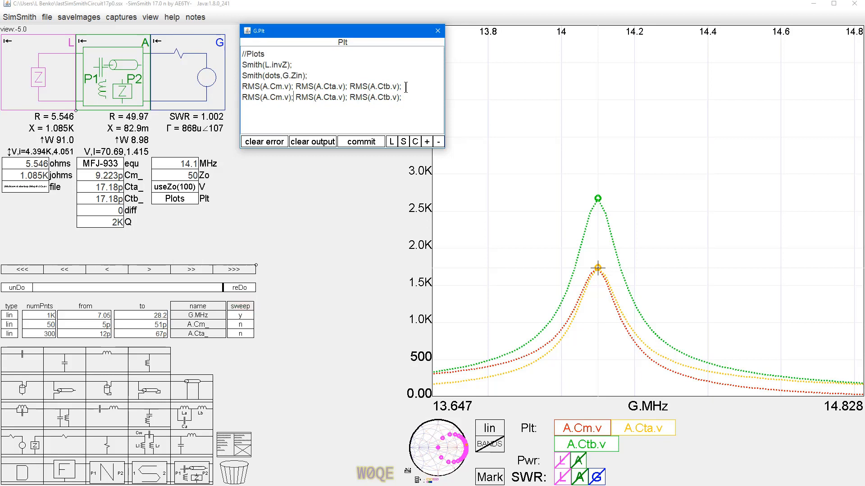
Step: Change the first two statements of the duplicated line to RMS(A.Cm.i,y2); and RMS(A.Cta.i,y2);
key("Delete")
type("i,y2")
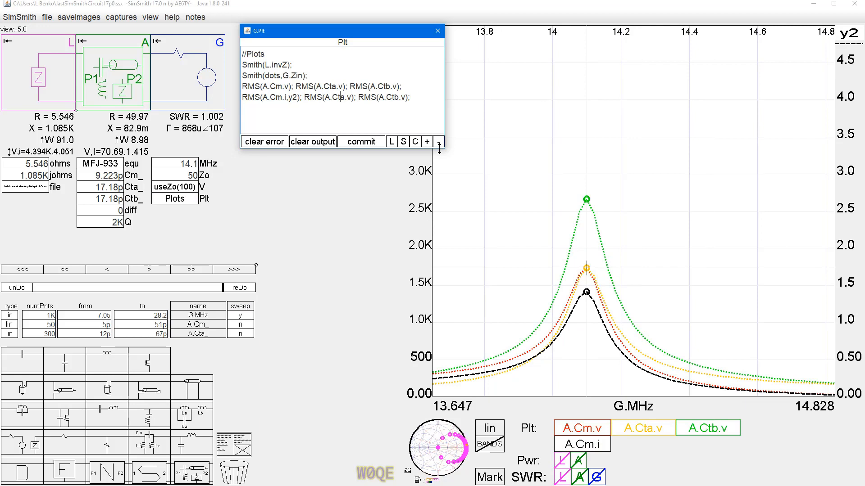
type("i,y2")
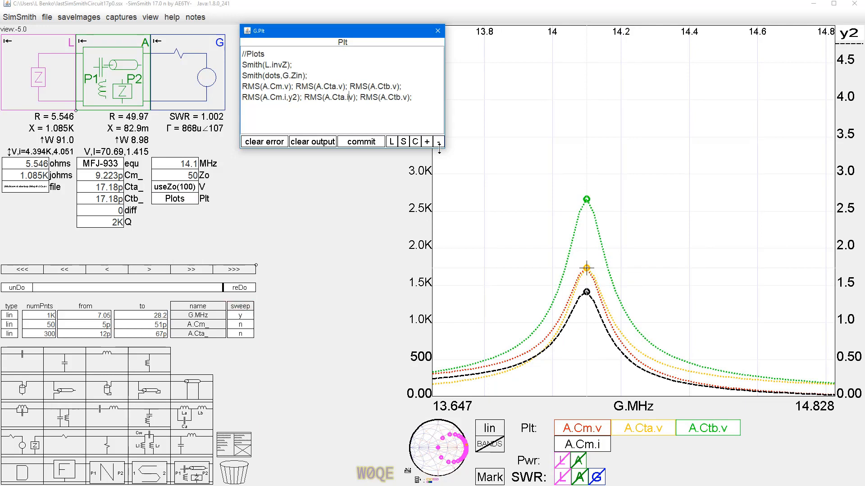
key("Delete")
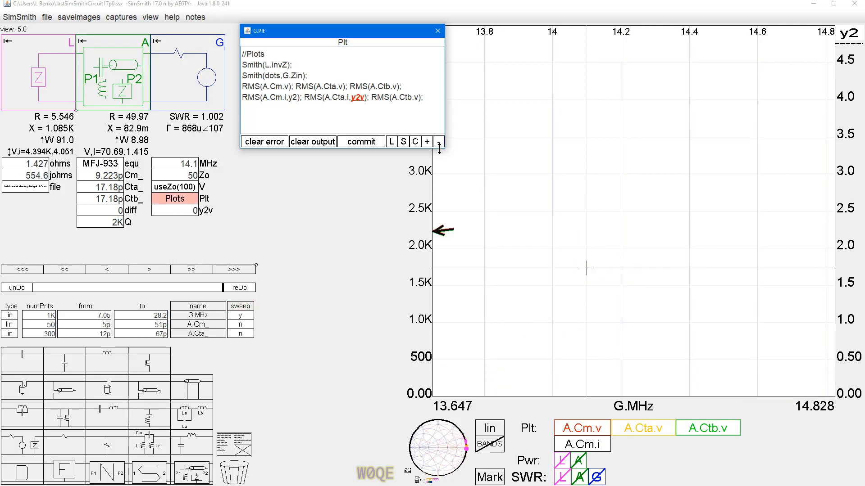
Step: Change the third statement of the duplicated line to RMS(A.Ctb.i,y2);
key("Right")
key("Right")
key("Right")
key("Right")
key("Right")
type("i,y2")
key("Delete")
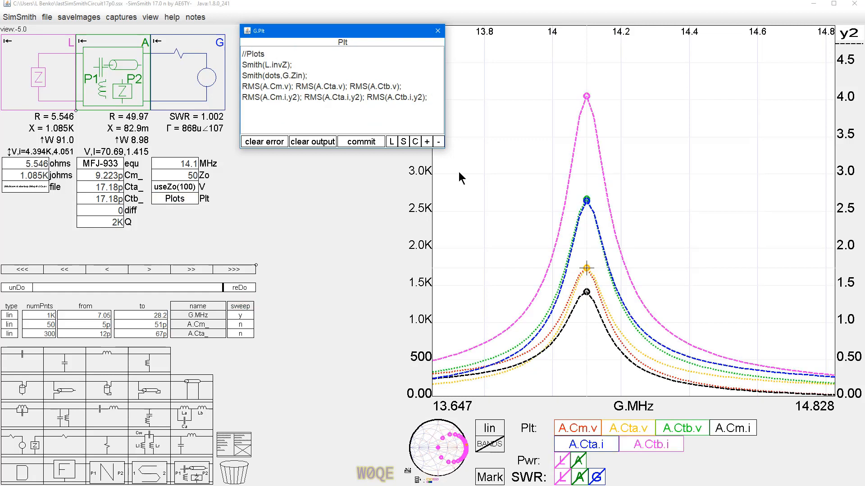
Step: Hide the A.Cm.v, A.Cta.v and A.Ctb.v traces and read the peak currents of A.Cta.i and A.Cm.i
left_click(599, 426)
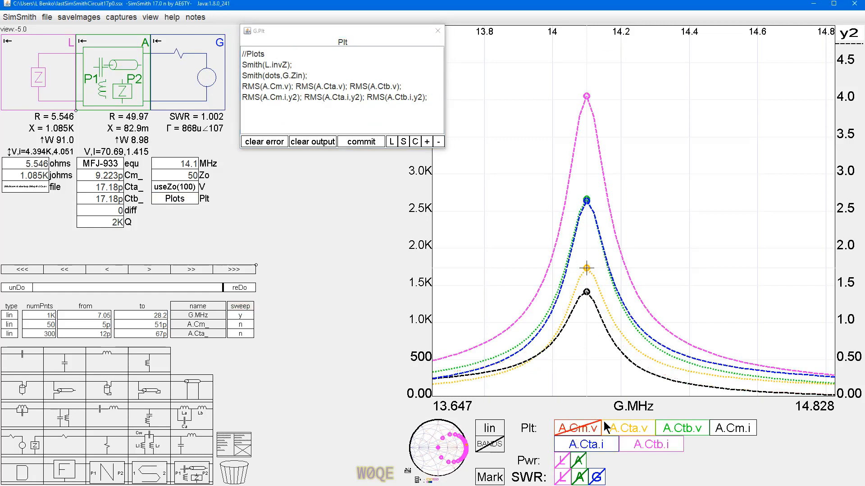
left_click(625, 428)
left_click(666, 429)
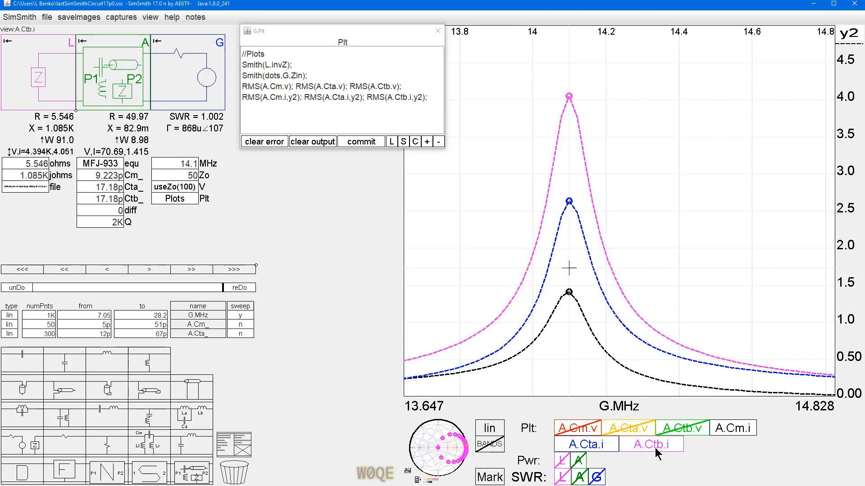
left_click(569, 202)
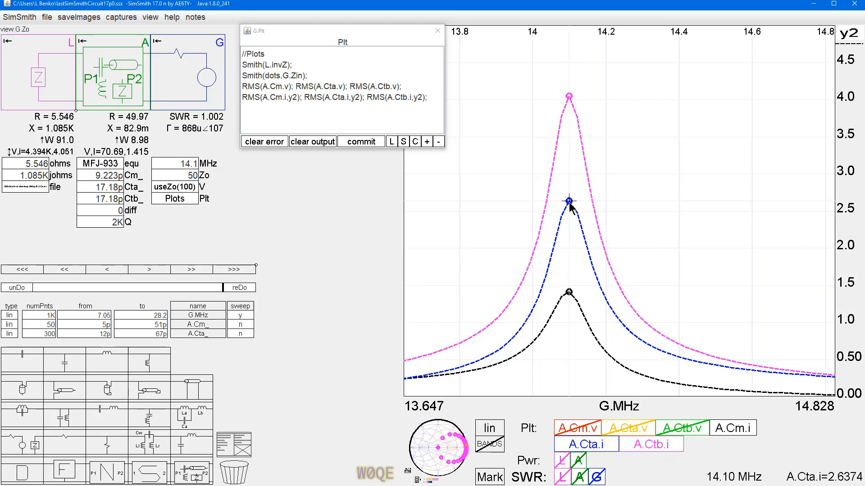
left_click(569, 293)
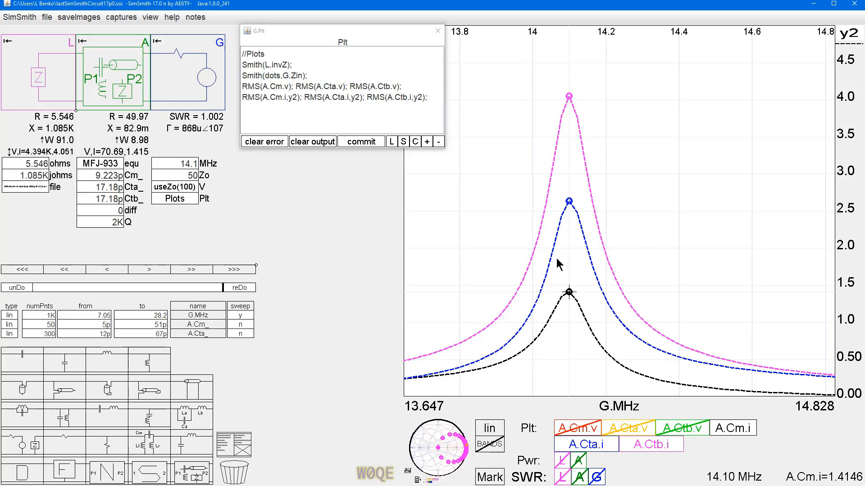
Step: Switch from the rectangular sweep plot back to the Smith chart
left_click(441, 449)
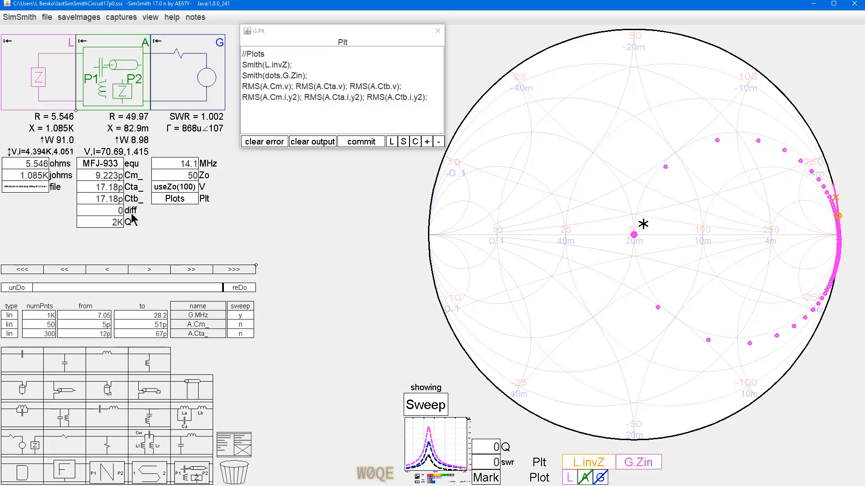
left_click(152, 219)
left_click(149, 219)
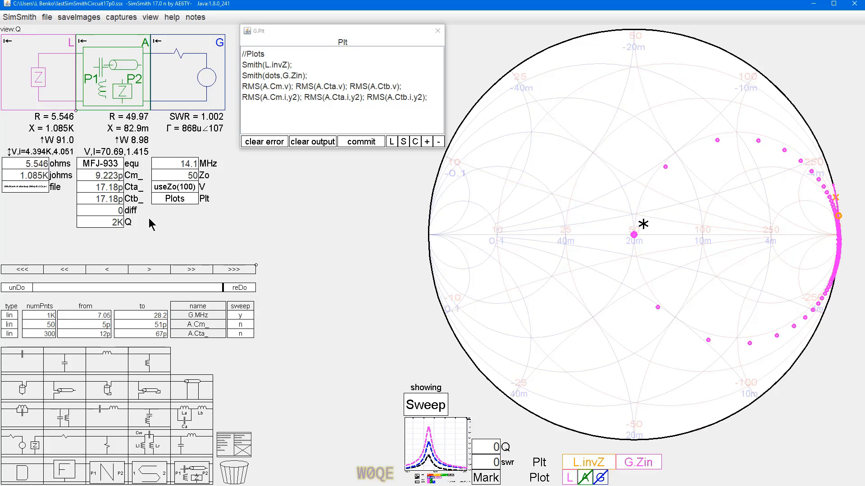